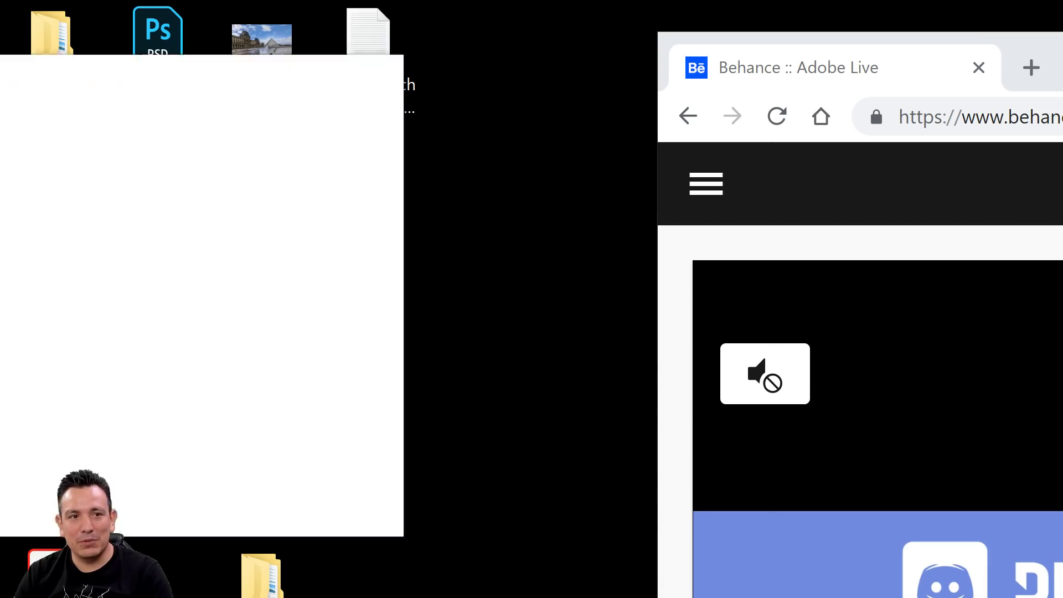
drag(0, 67, 515, 1)
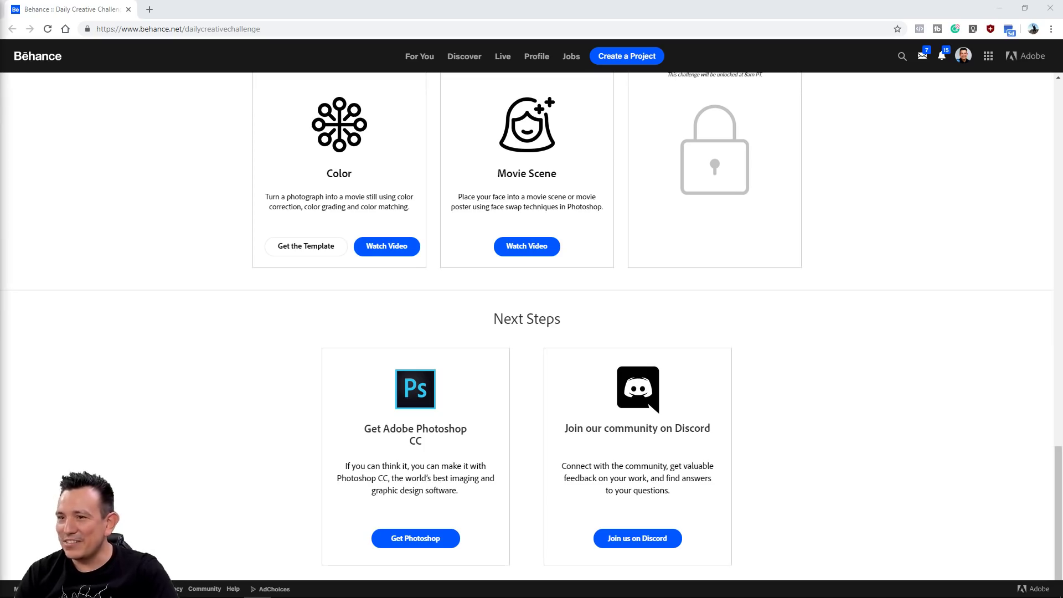
drag(0, 12, 701, 20)
double_click(696, 16)
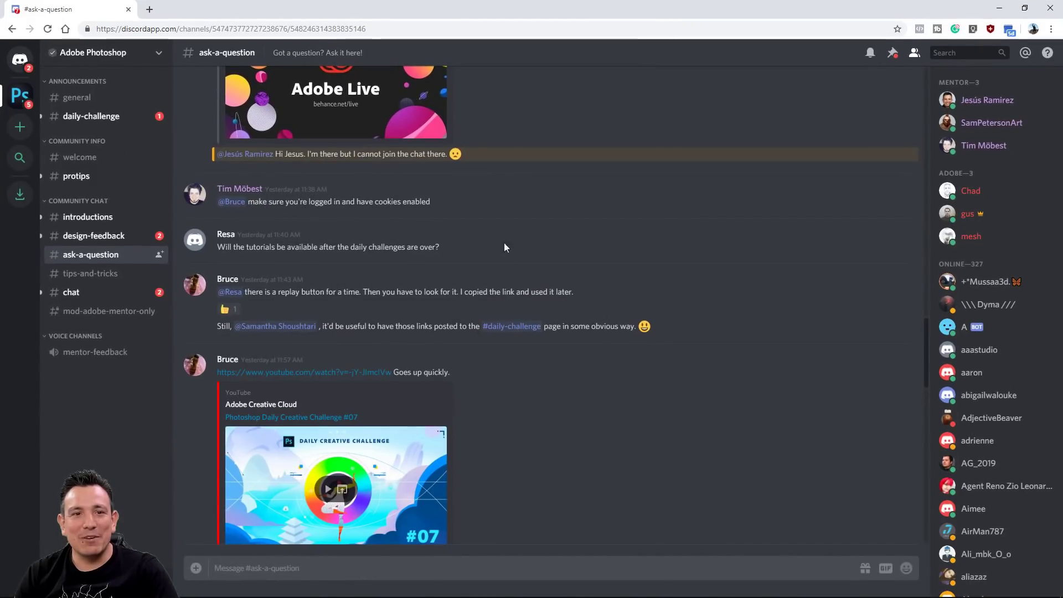
click(999, 8)
Review the Daily Creative Challenge page on Behance, including its challenge cards, heading and web address
scroll(789, 335, up, 10)
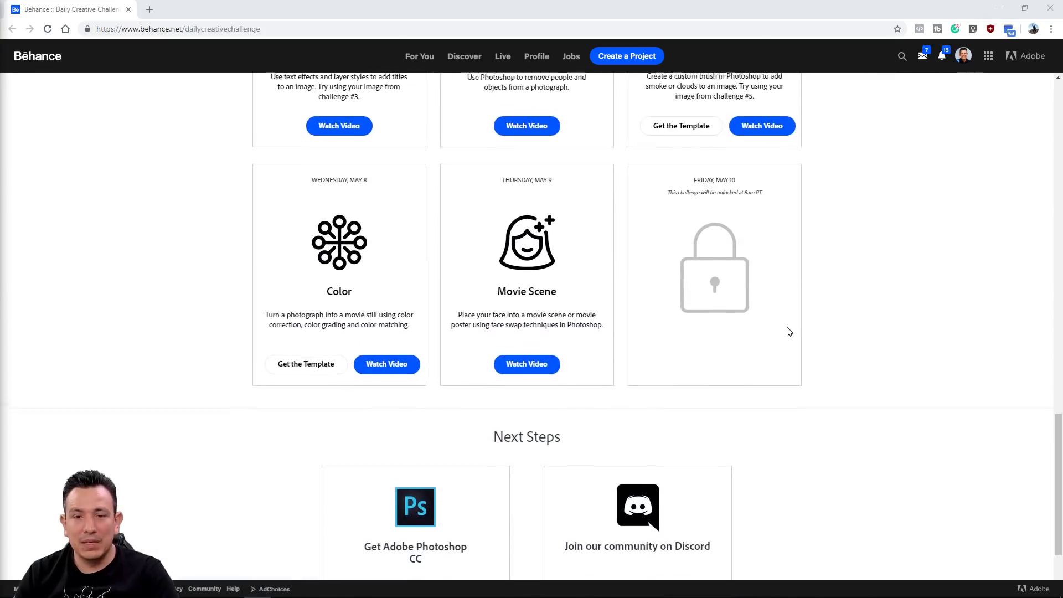
scroll(785, 337, up, 15)
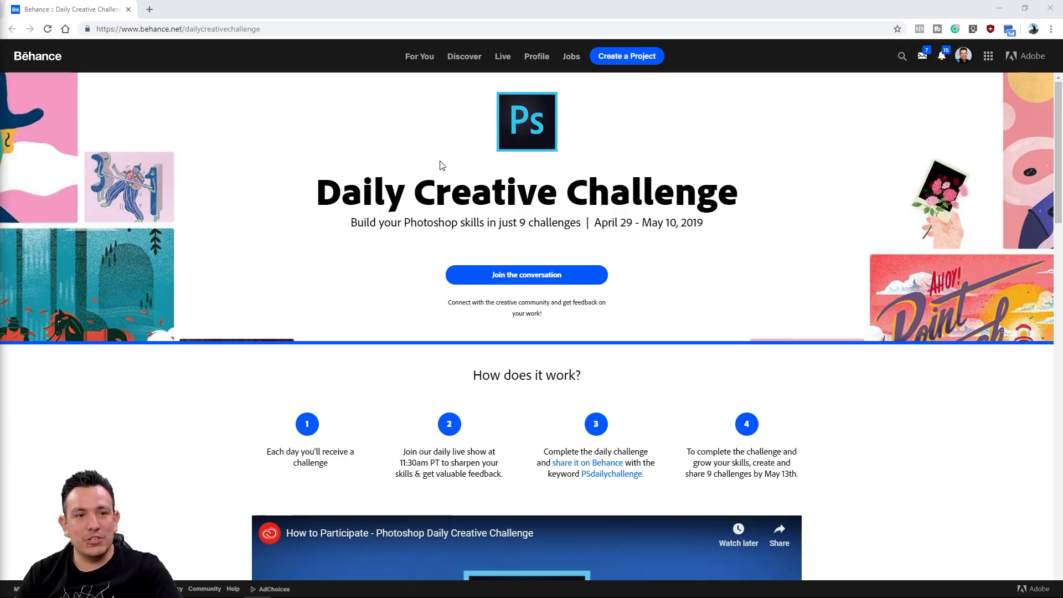
drag(140, 31, 278, 28)
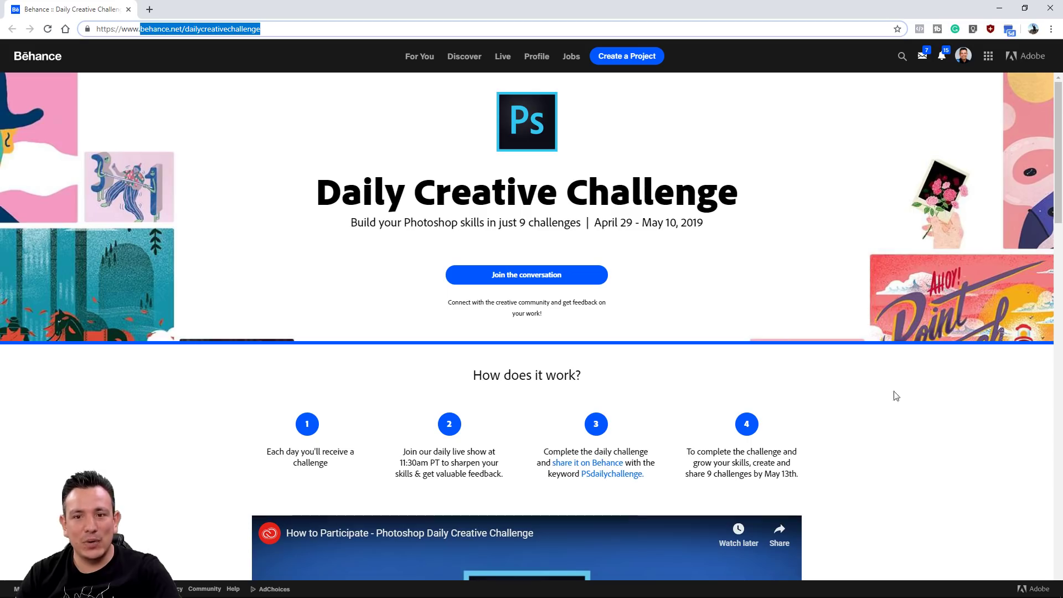
drag(1056, 175, 1037, 542)
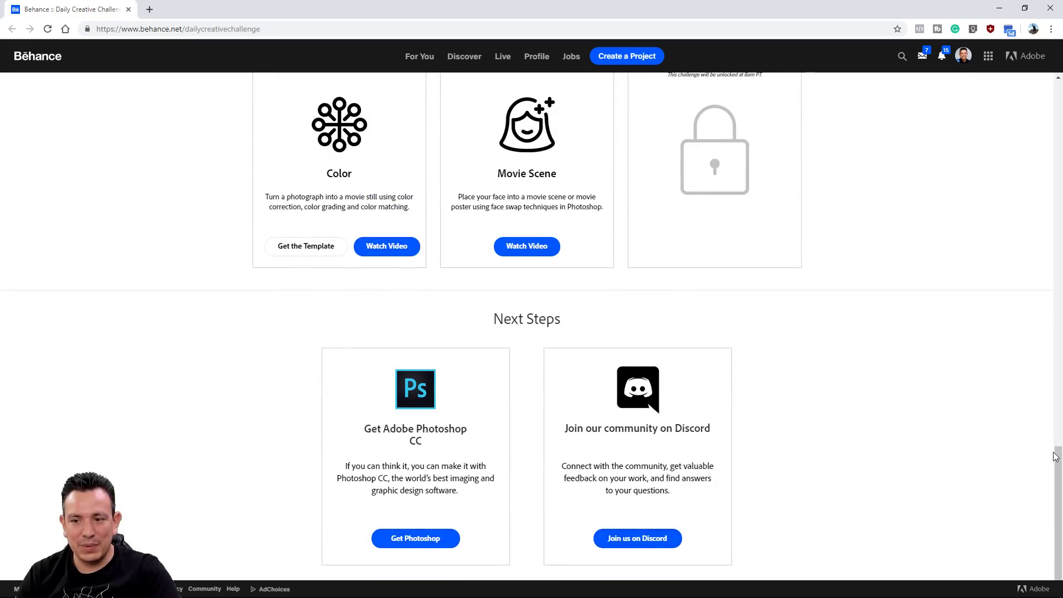
drag(1057, 455, 1057, 94)
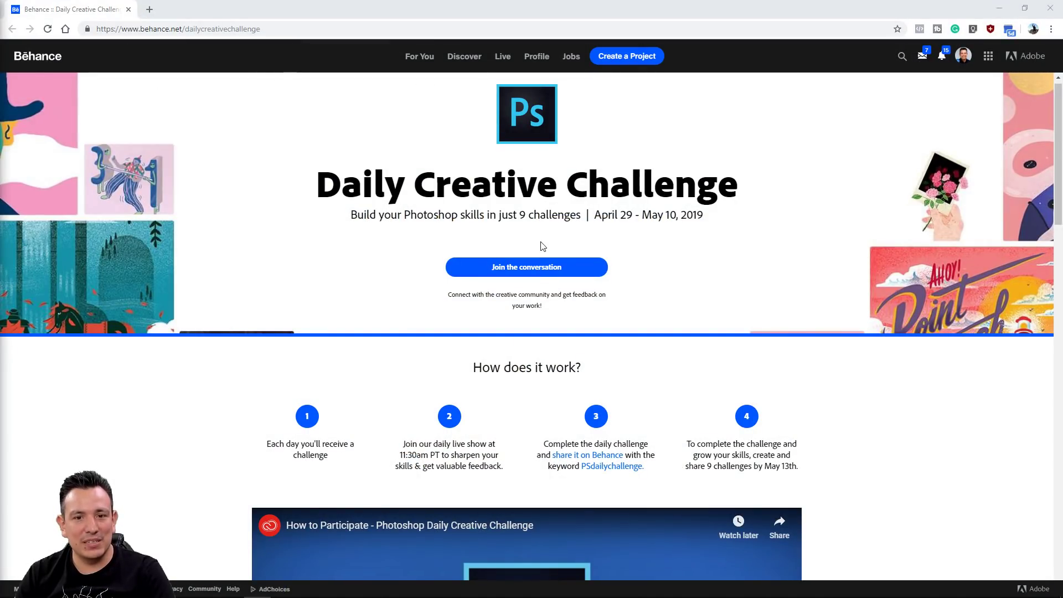
Go to the Adobe Photoshop Discord server's tips-and-tricks channel using the suggested web address
click(186, 30)
text(dis)
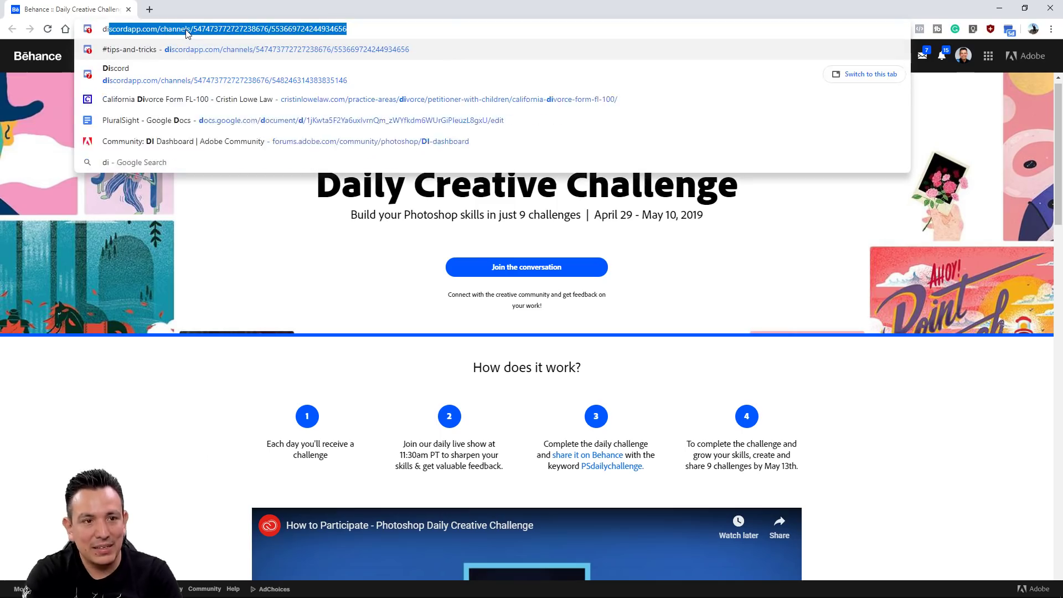
key(Return)
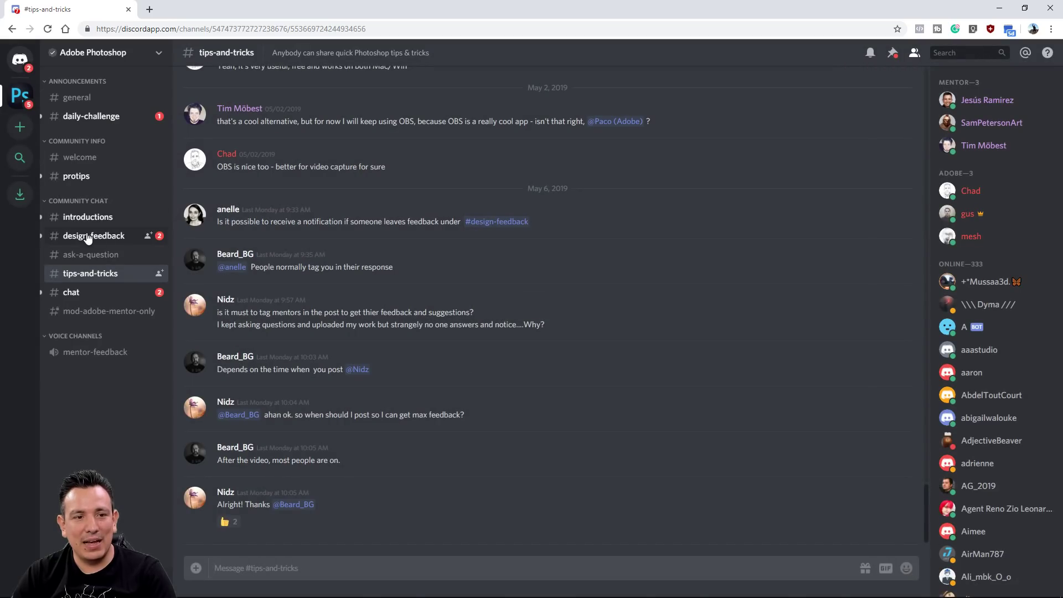
Open the design-feedback channel and browse the challenge artwork that members have posted
click(87, 238)
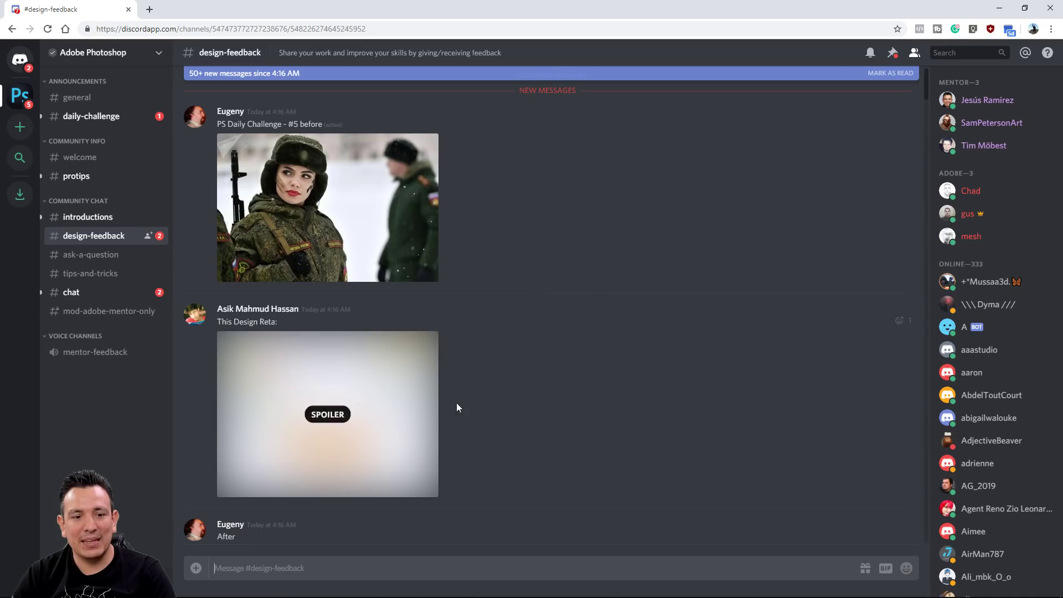
scroll(625, 344, down, 5)
scroll(616, 321, down, 4)
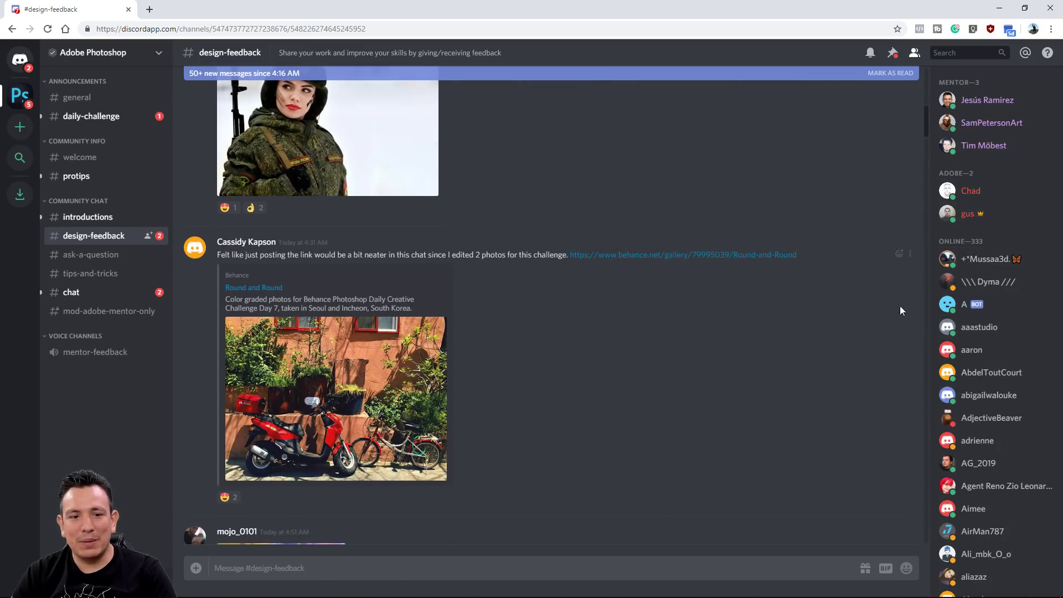
scroll(622, 313, down, 8)
scroll(478, 342, down, 12)
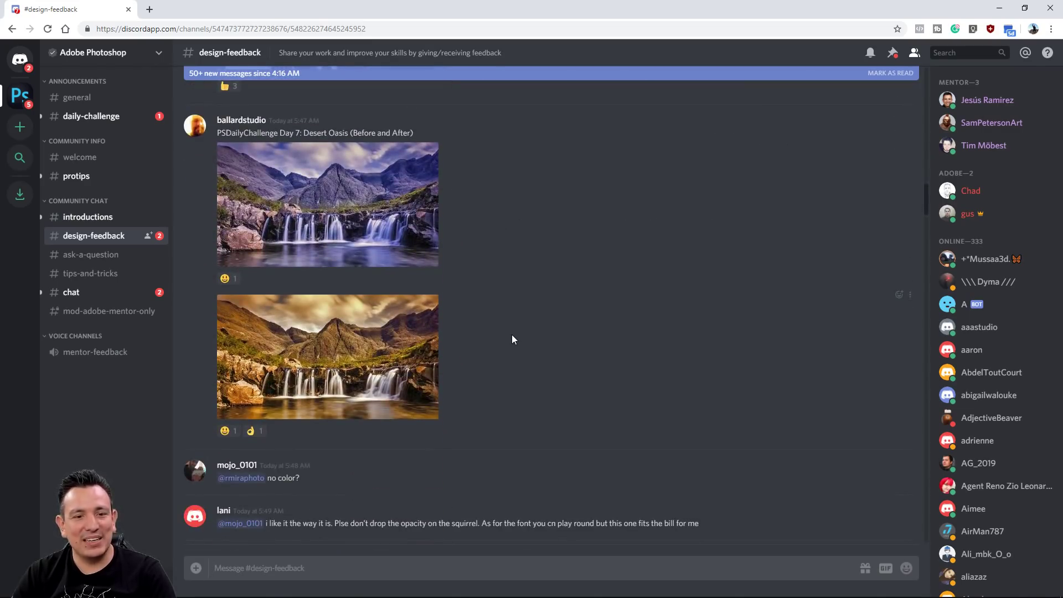
scroll(511, 336, down, 14)
scroll(507, 344, down, 12)
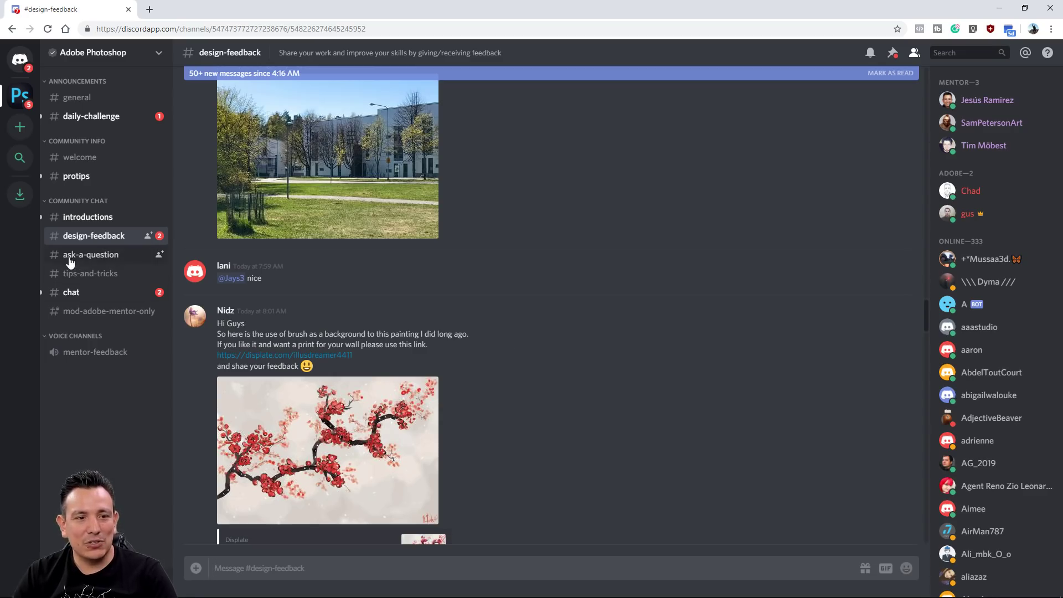
Open the ask-a-question channel and look through the members' recent questions
click(102, 255)
scroll(547, 331, up, 15)
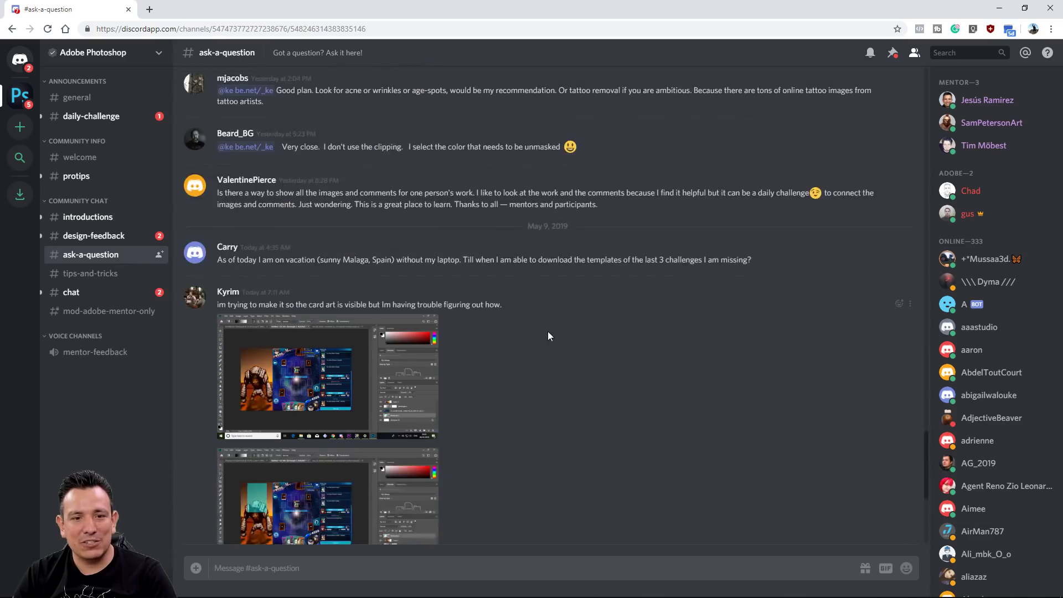
scroll(378, 332, down, 5)
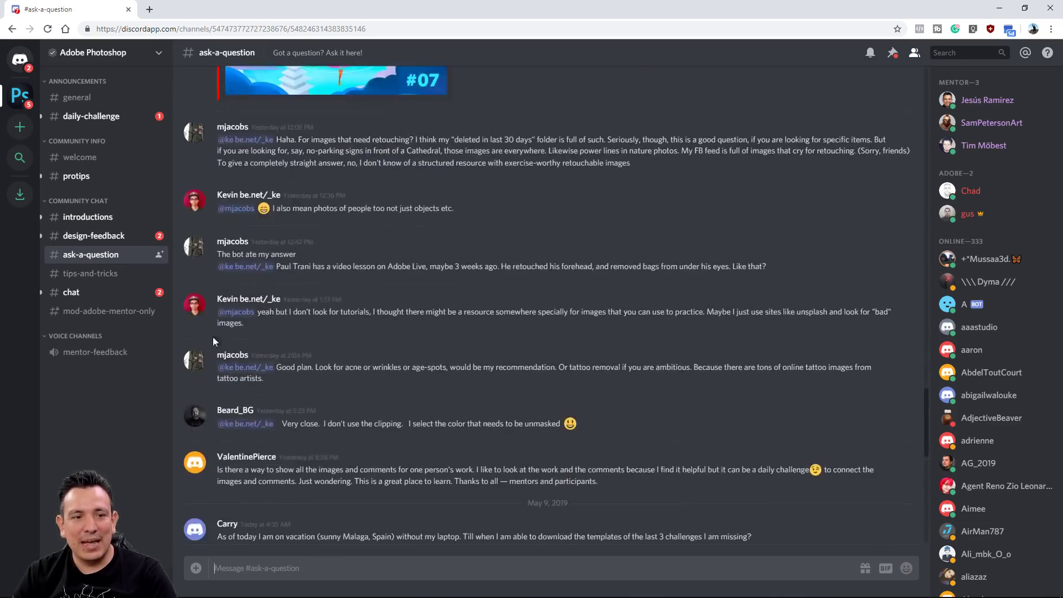
Open the tips-and-tricks channel and look back through its earlier posts and shared resources
click(89, 273)
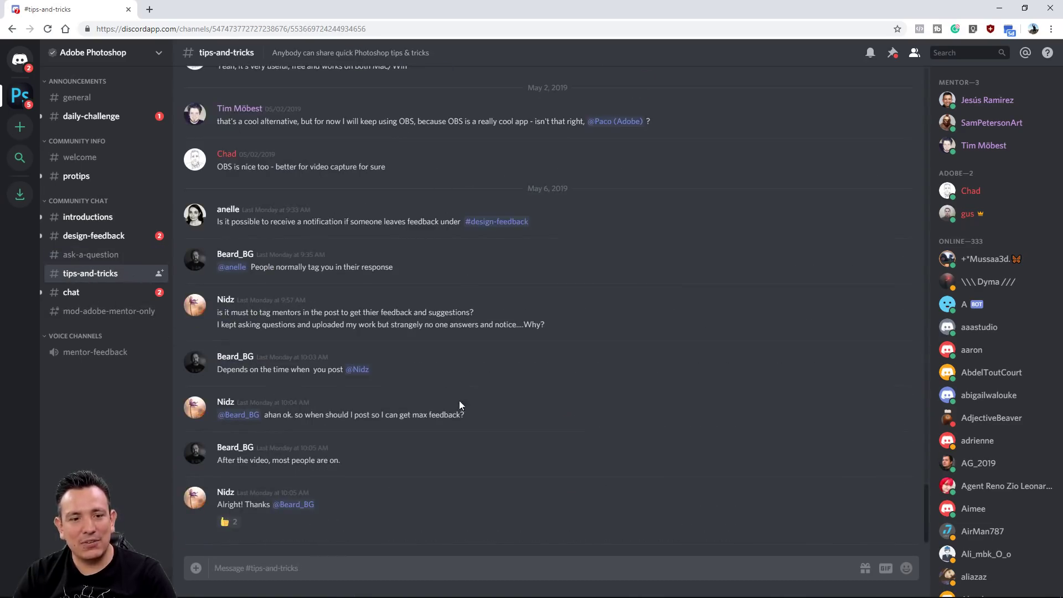
scroll(459, 409, up, 15)
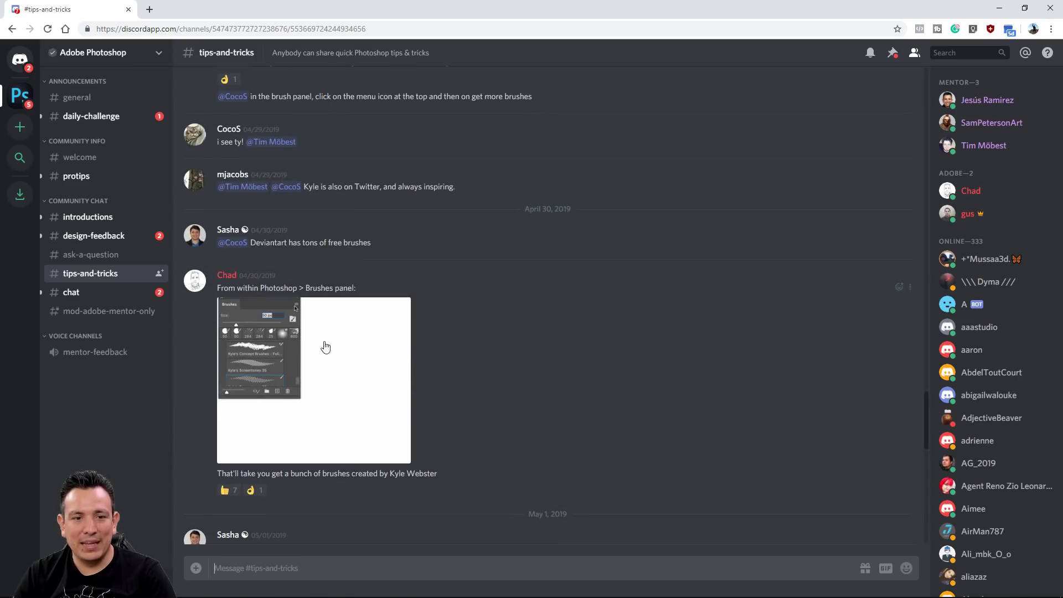
scroll(539, 316, up, 11)
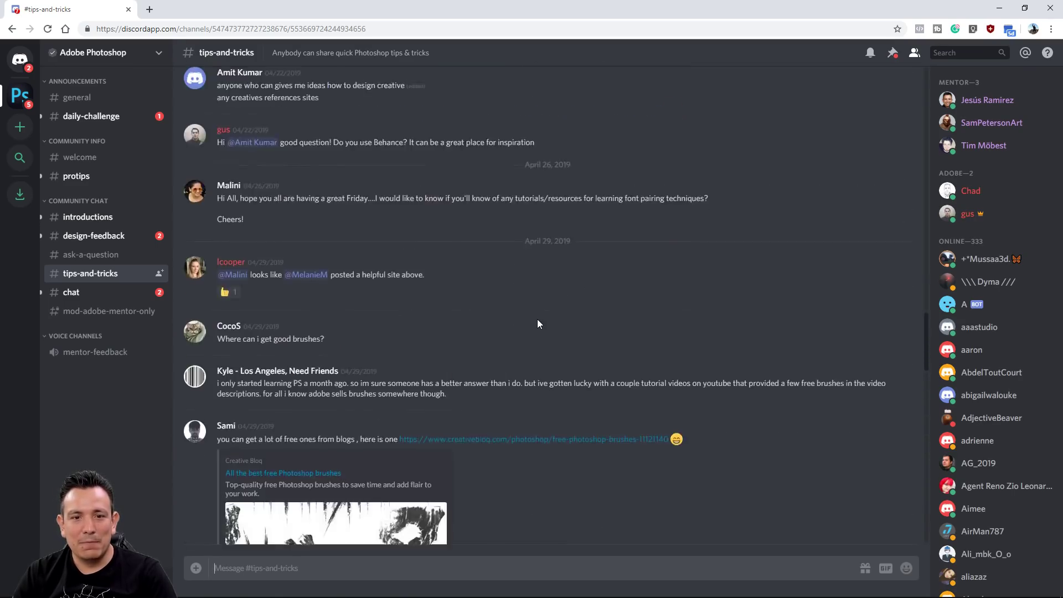
scroll(537, 324, up, 12)
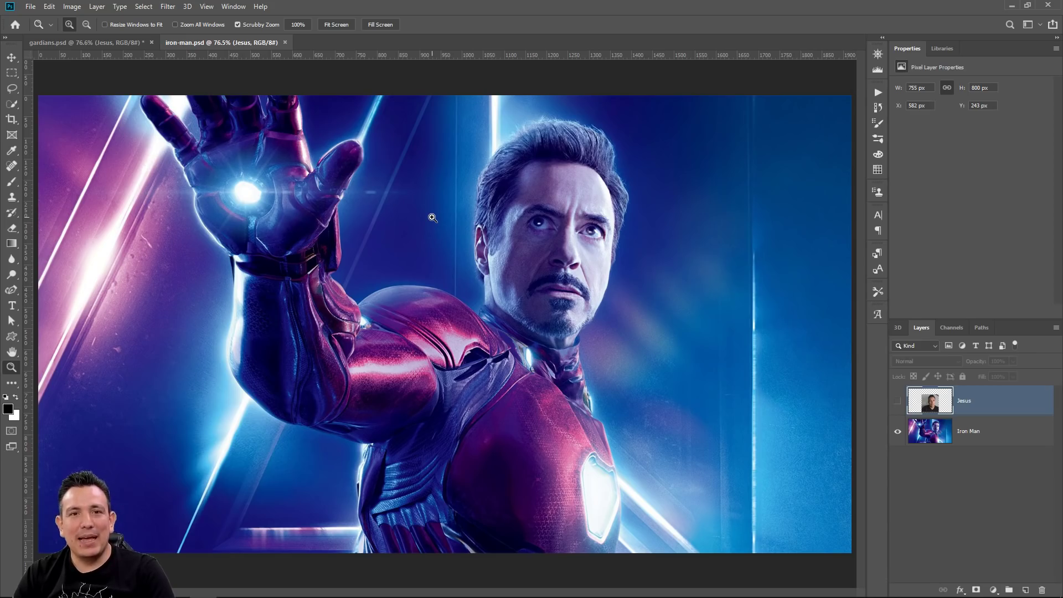
View the gardians.psd document in Photoshop and return to iron-man.psd
click(106, 44)
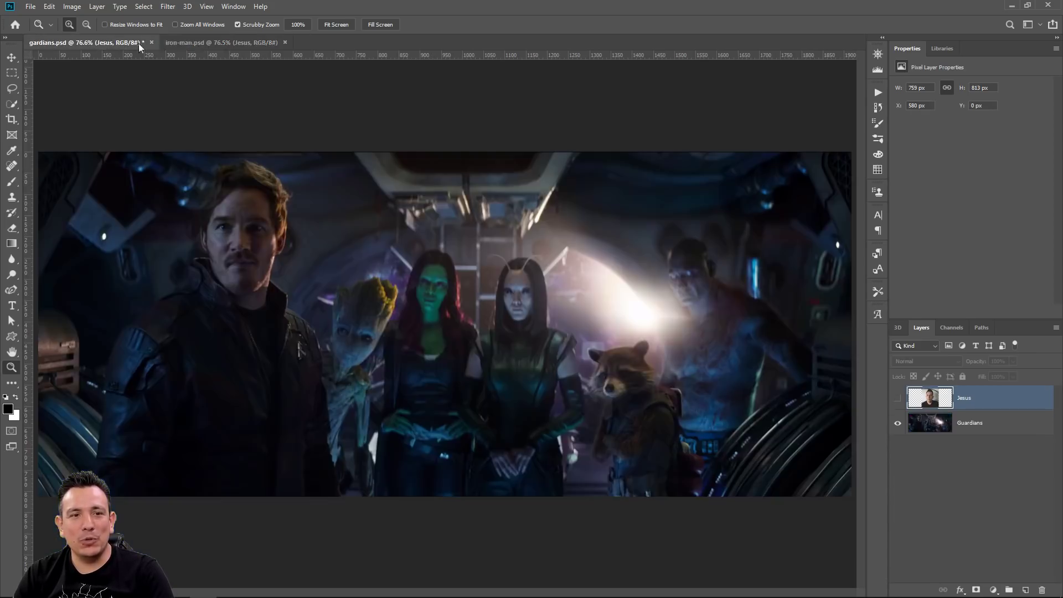
click(192, 44)
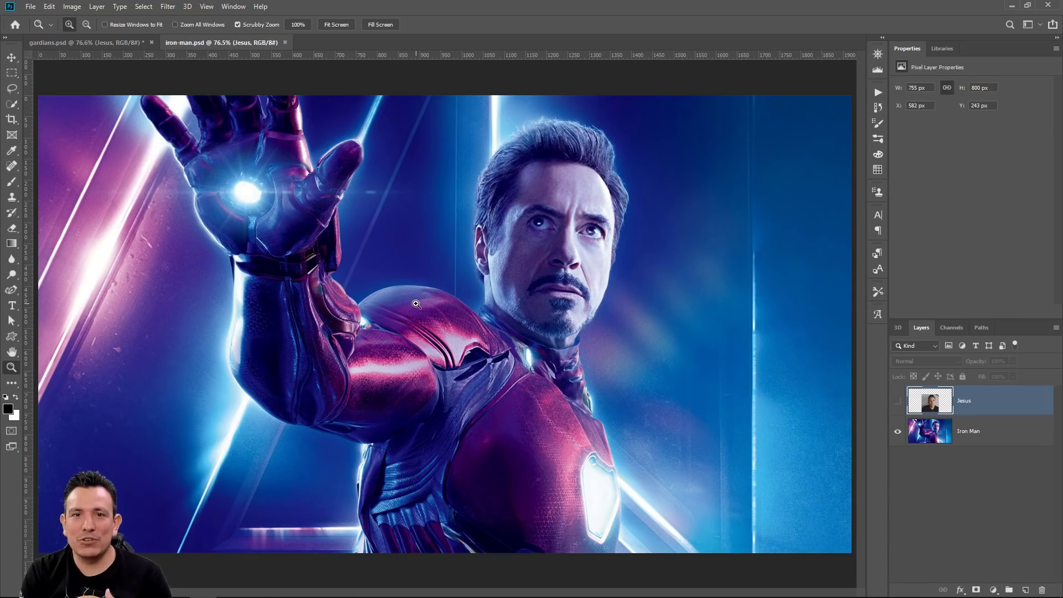
Draw a bent arrow custom shape about 592 by 462 px over the Iron Man face and fill it with yellow-orange
click(12, 336)
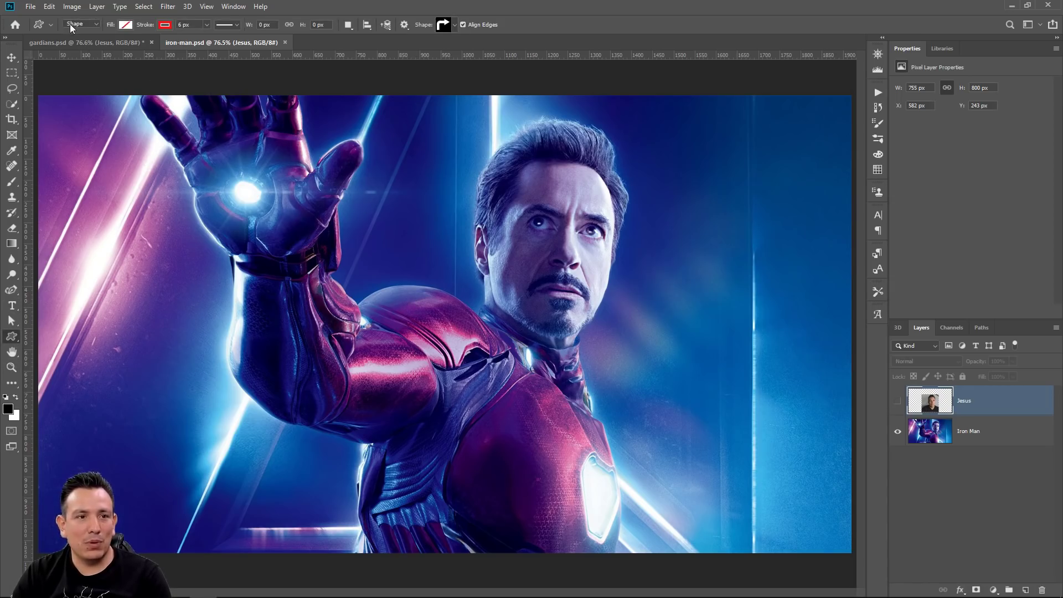
drag(374, 133, 624, 329)
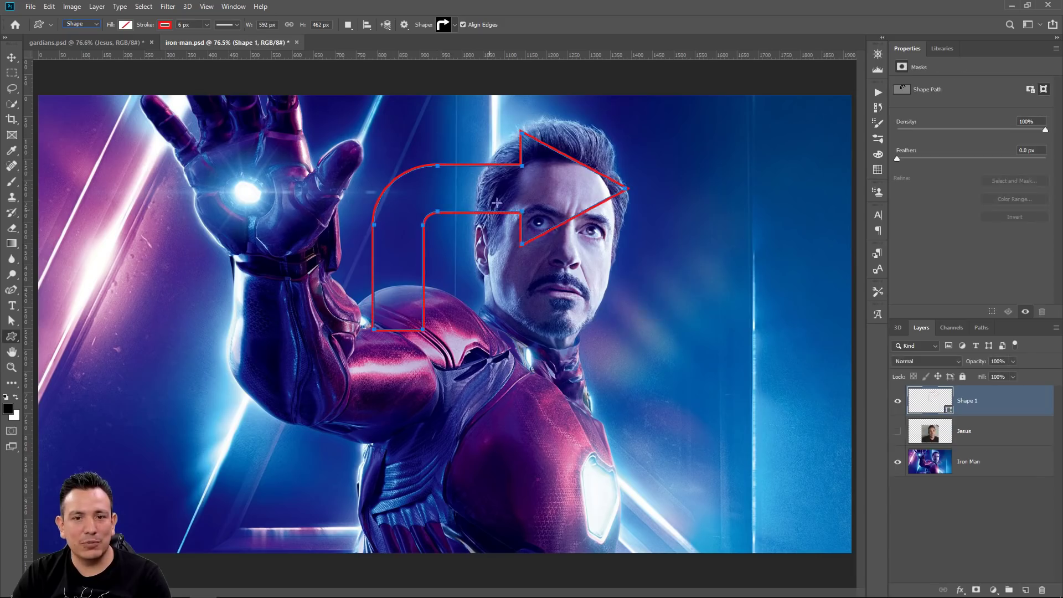
click(125, 26)
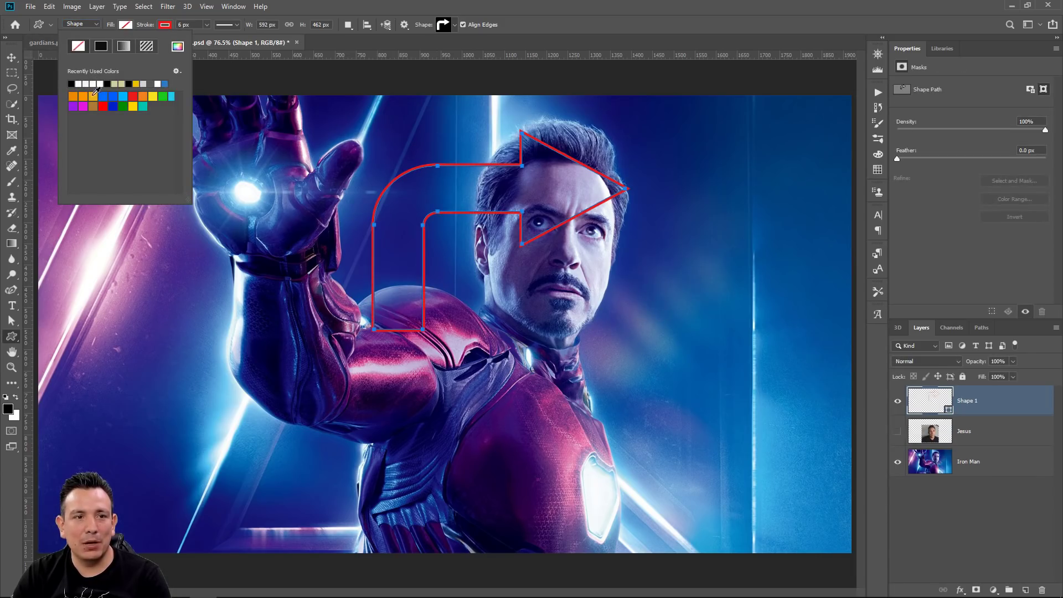
click(93, 96)
click(11, 57)
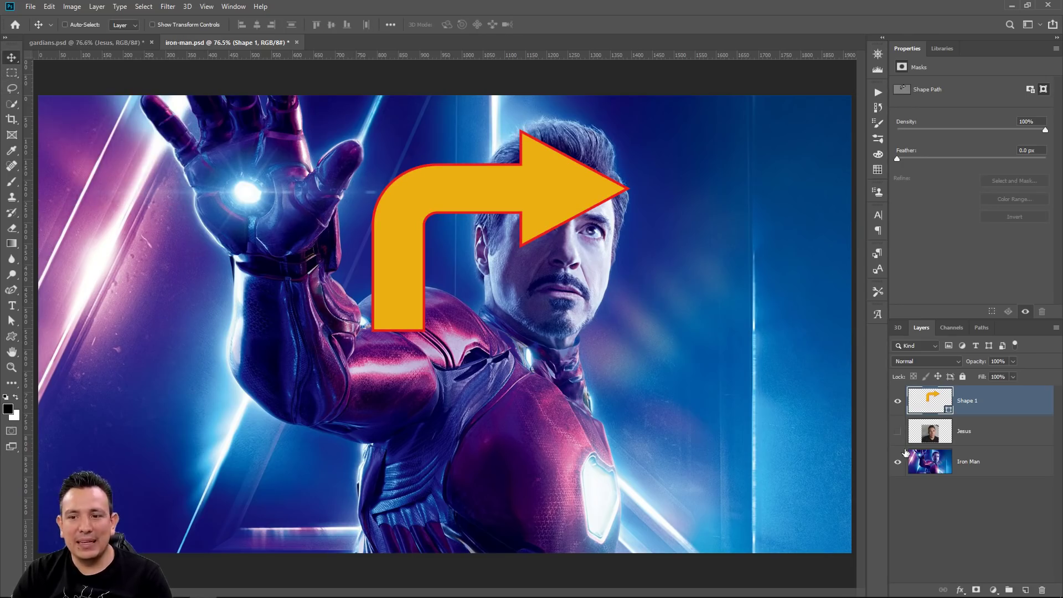
key(space)
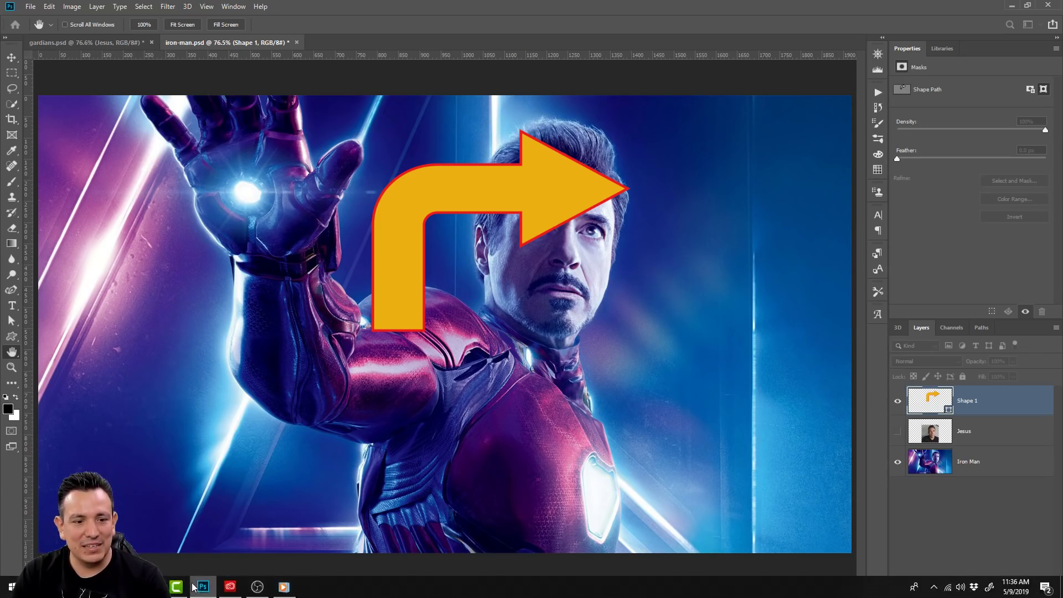
click(203, 587)
click(203, 587)
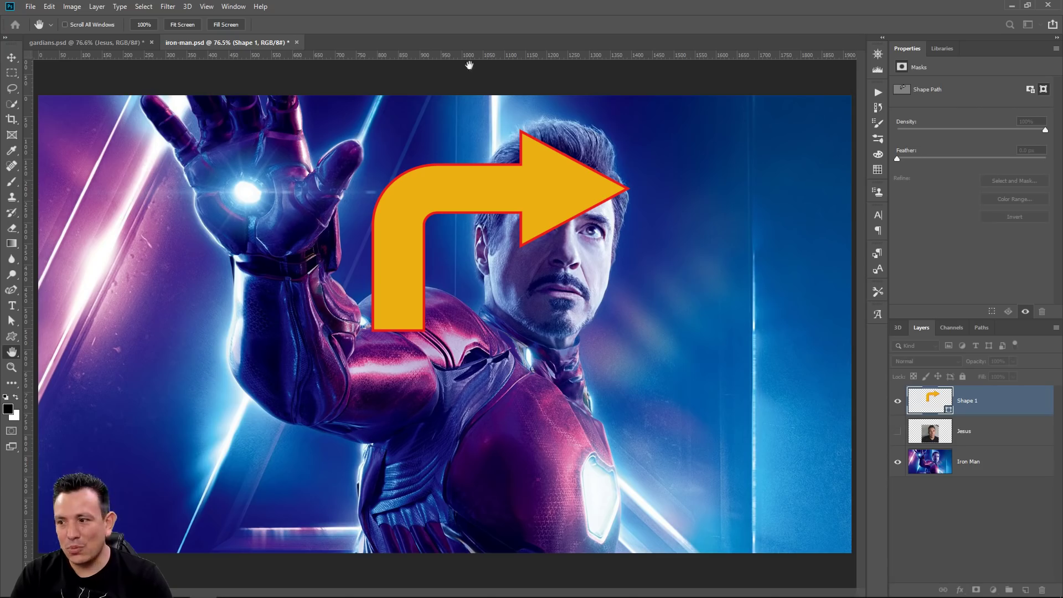
mouse_move(257, 596)
click(195, 588)
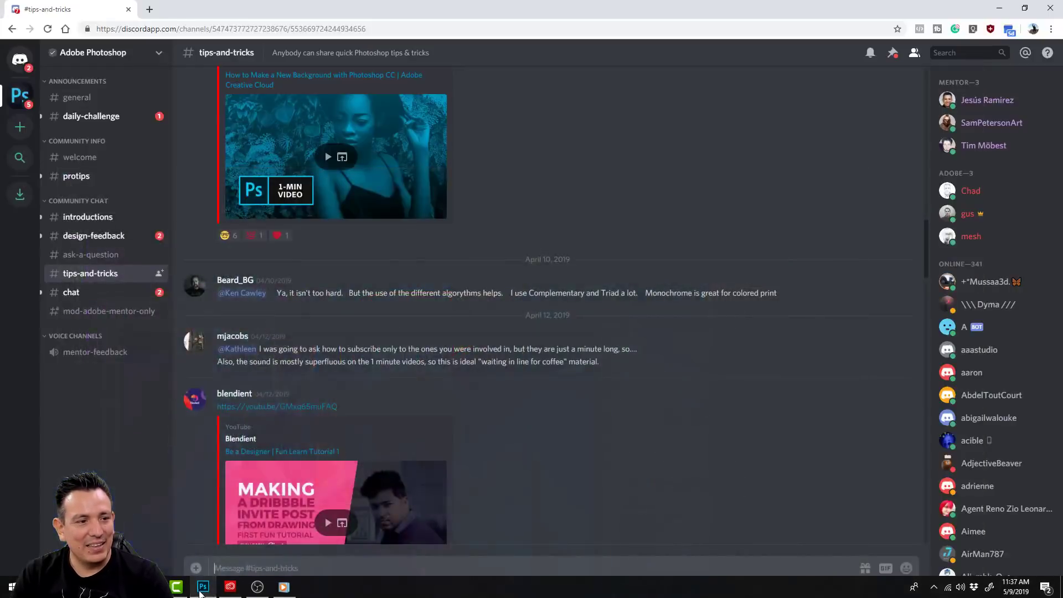
click(195, 588)
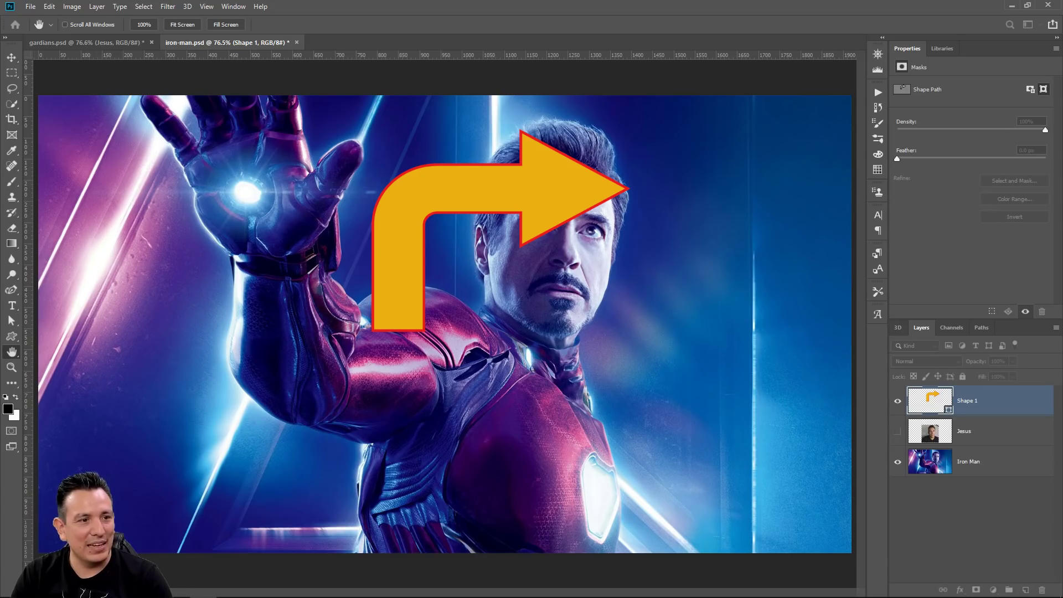
key(v)
mouse_move(335, 588)
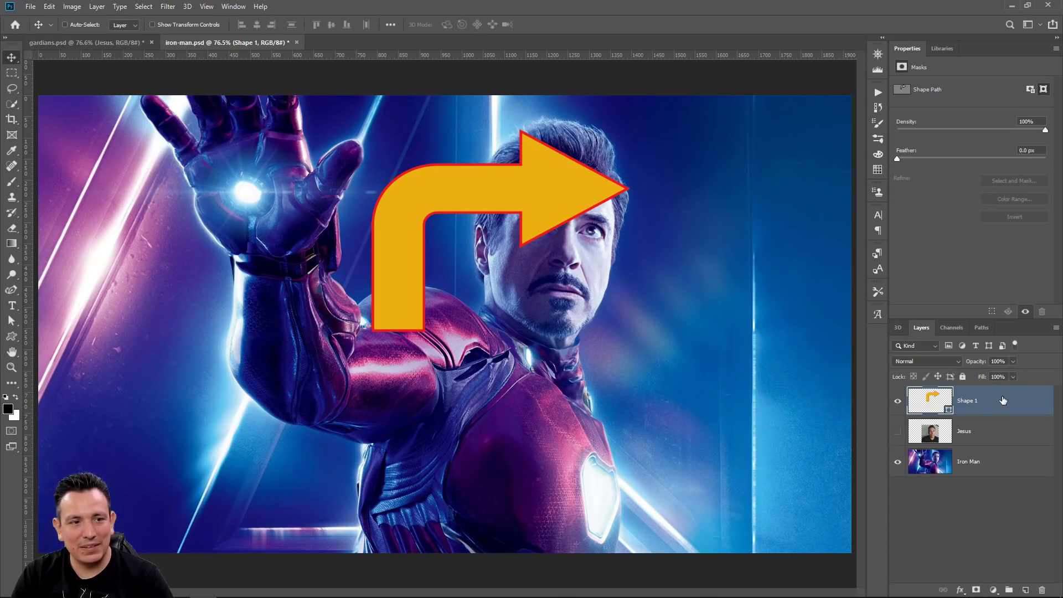
key(space)
drag(434, 78, 462, 122)
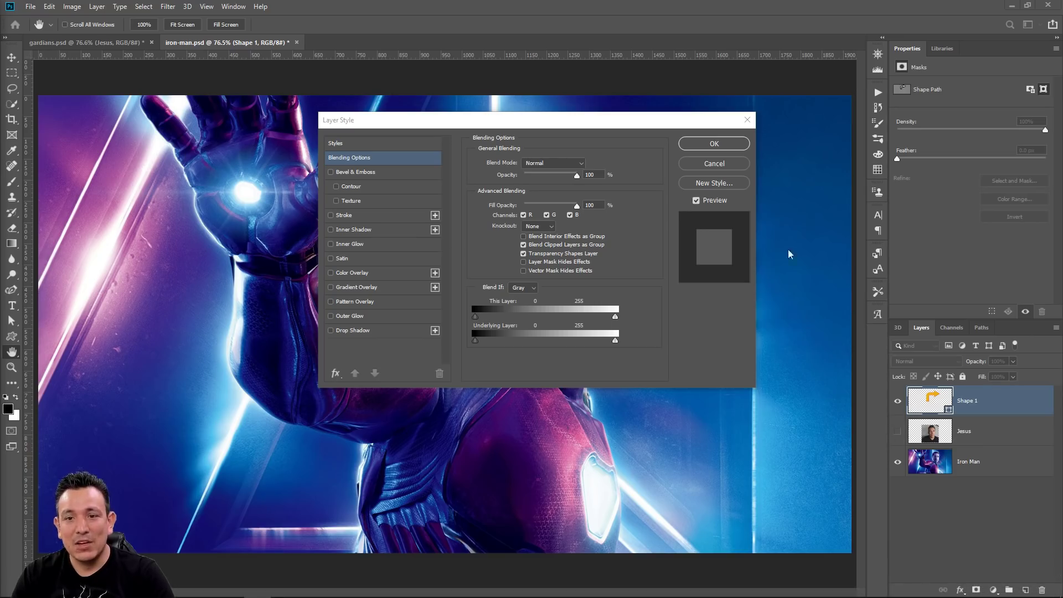
click(729, 171)
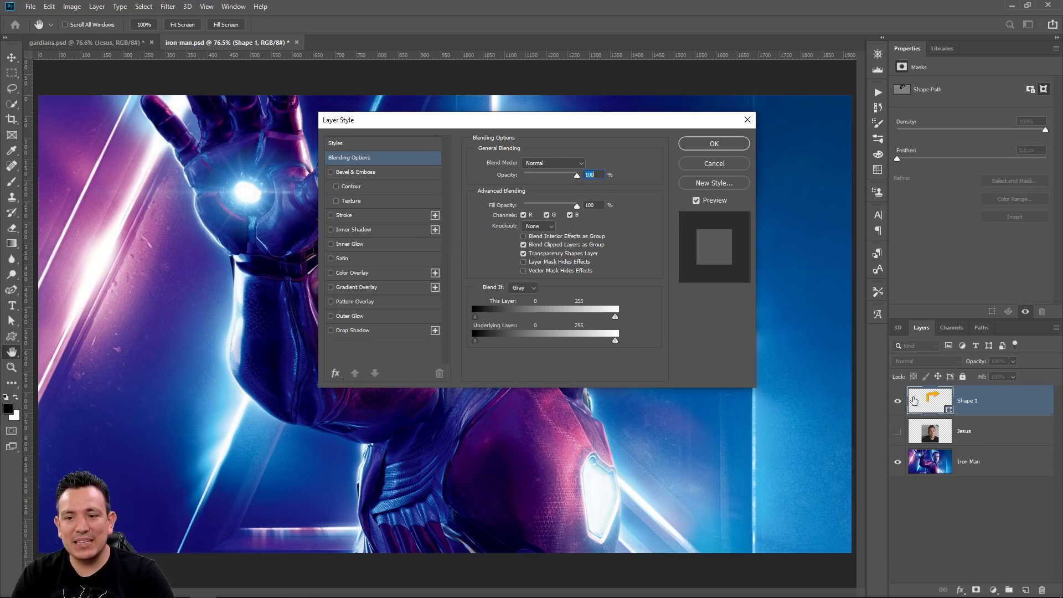
click(727, 168)
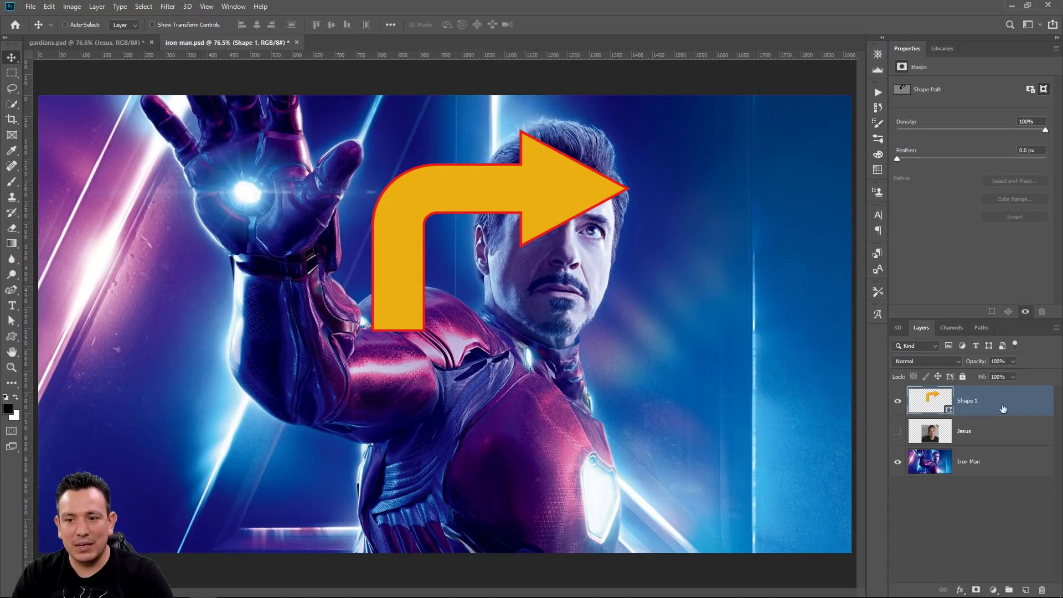
Open the Layer Style blending options for the arrow shape layer and move the dialog aside to uncover the arrow
key(h)
double_click(915, 386)
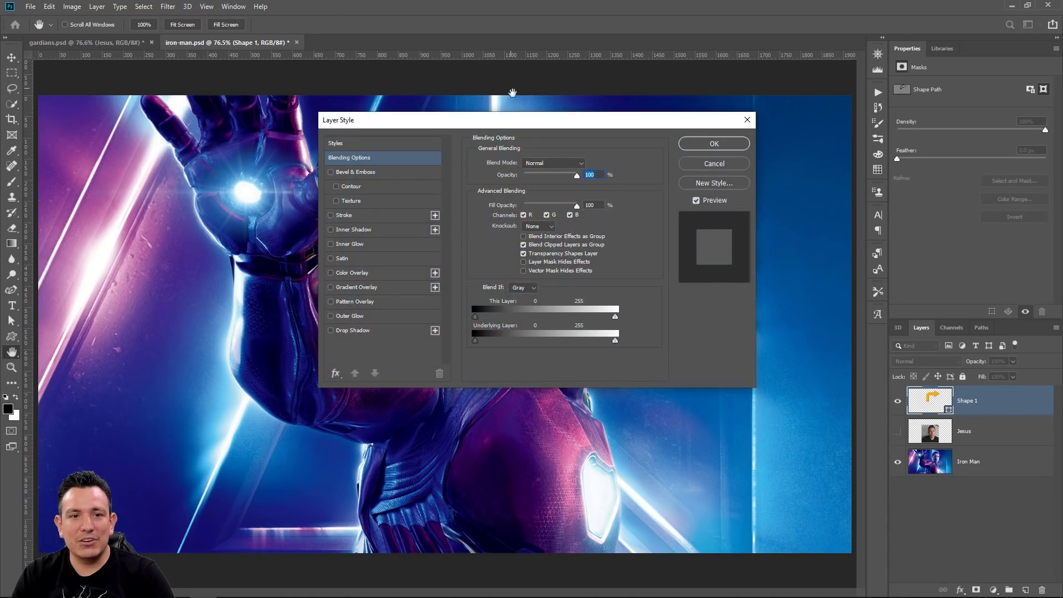
drag(523, 125, 730, 118)
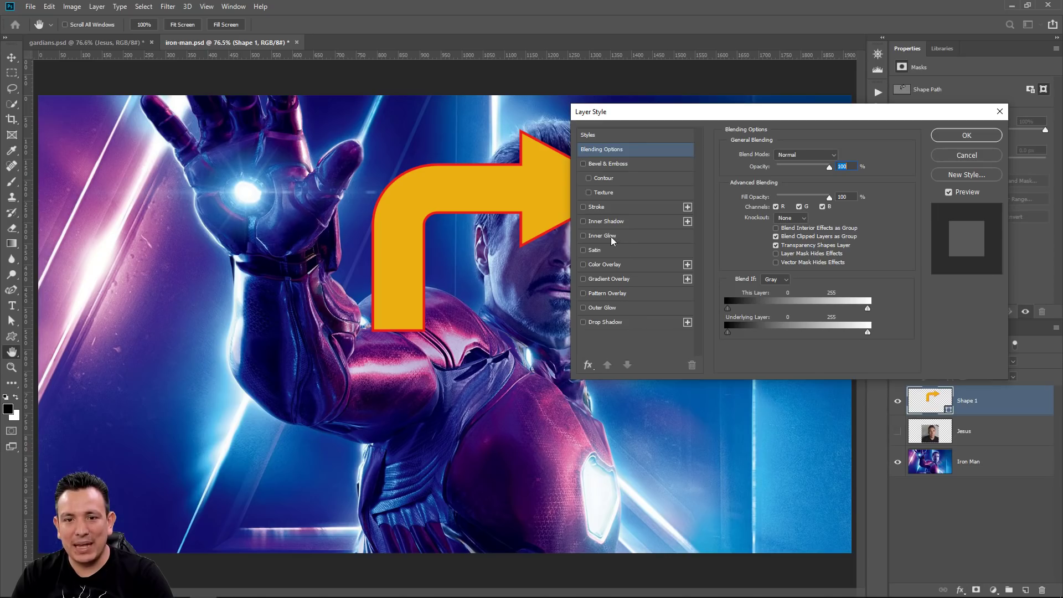
Try an outer glow on the arrow using reset default settings, 100% opacity and a size of 122 px
click(615, 307)
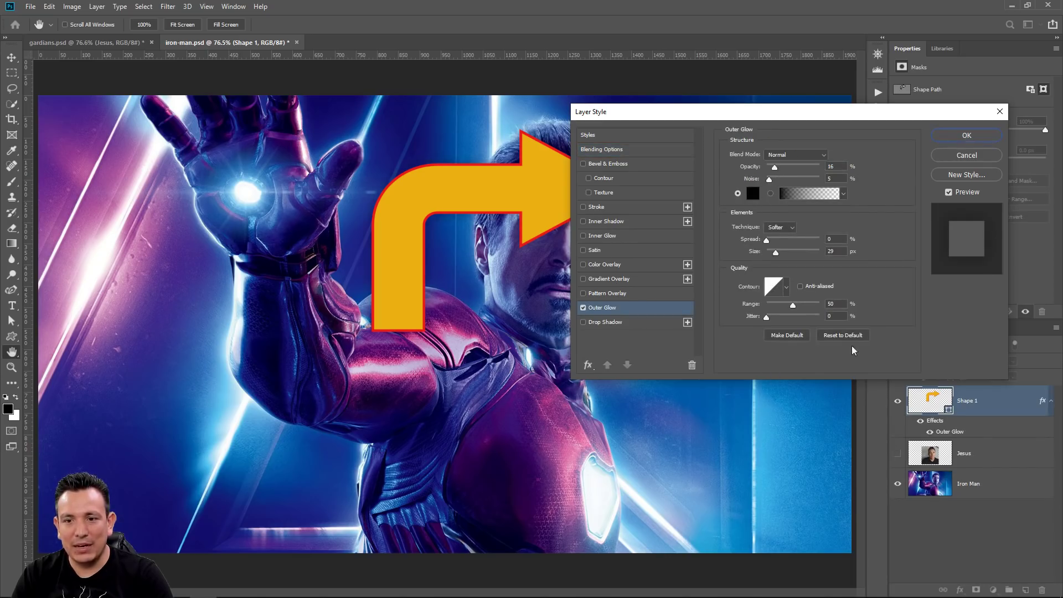
click(838, 334)
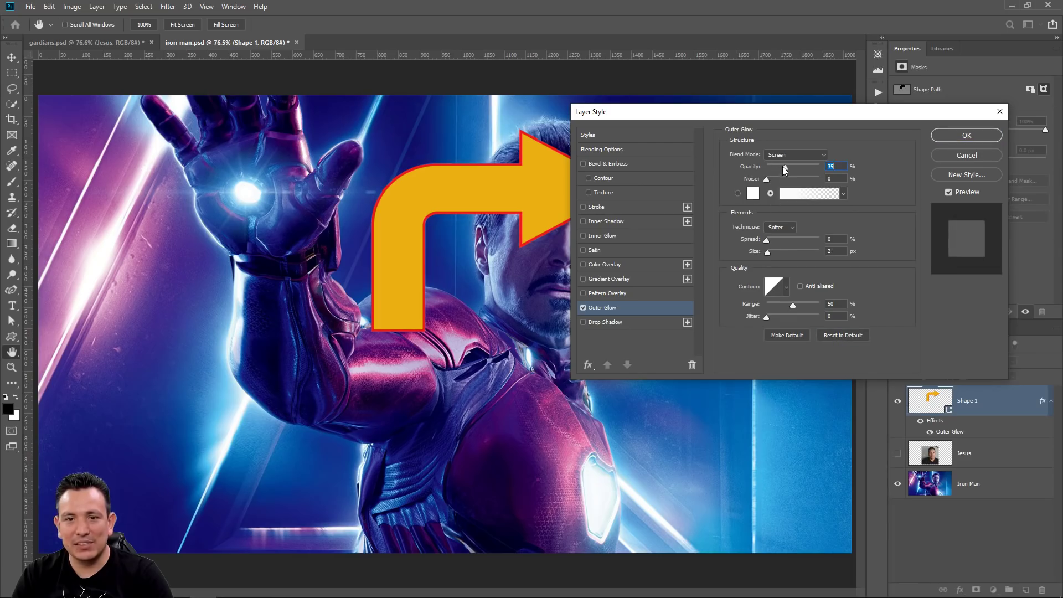
drag(785, 167, 859, 165)
drag(768, 252, 795, 262)
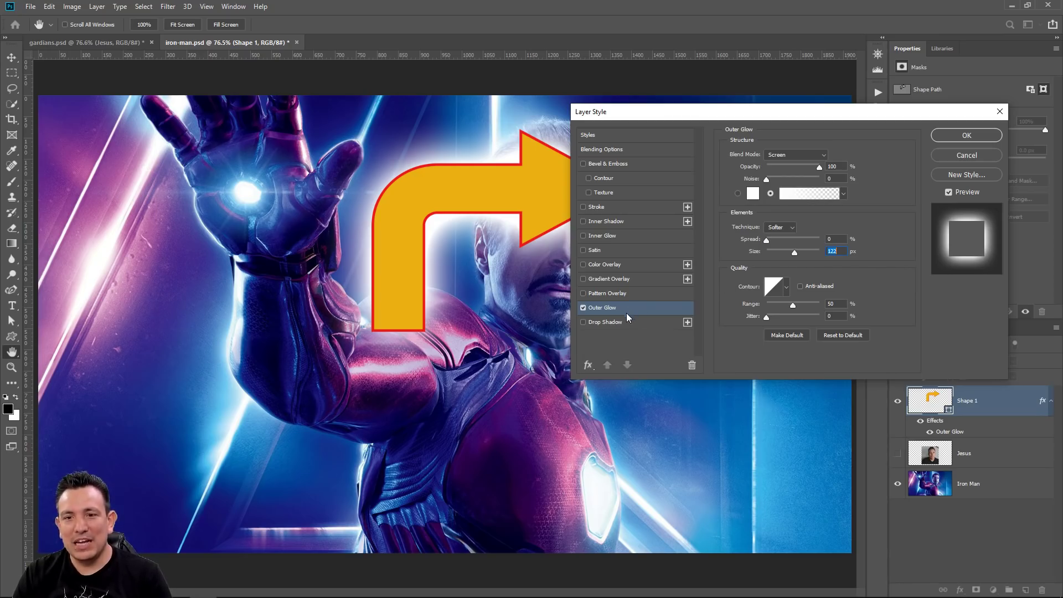
Try a black (000000) outer glow in Normal mode with 21% spread and 29 px size, and discard the layer style
click(754, 193)
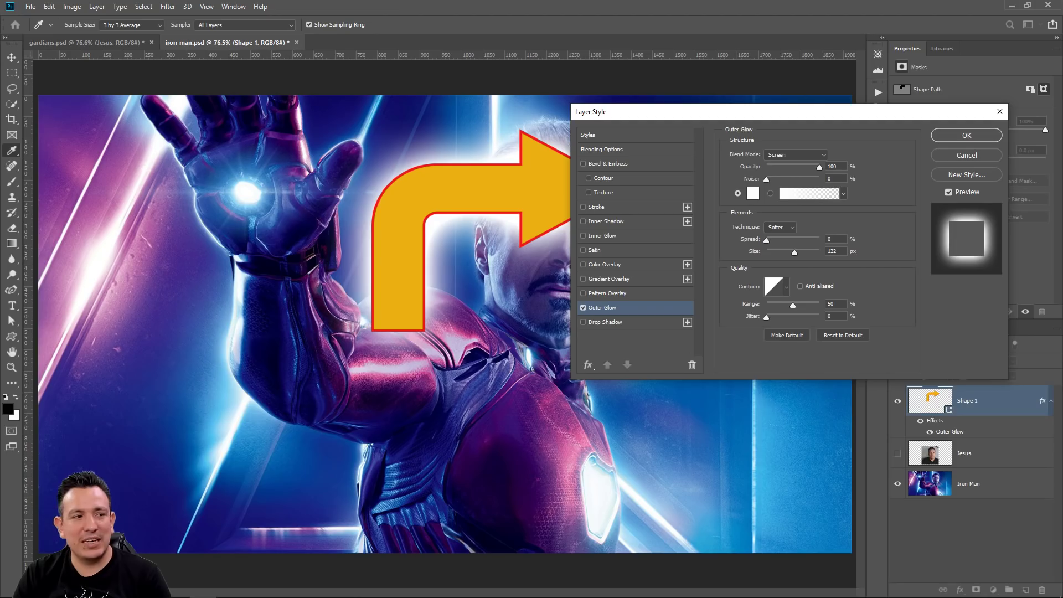
drag(276, 318, 280, 344)
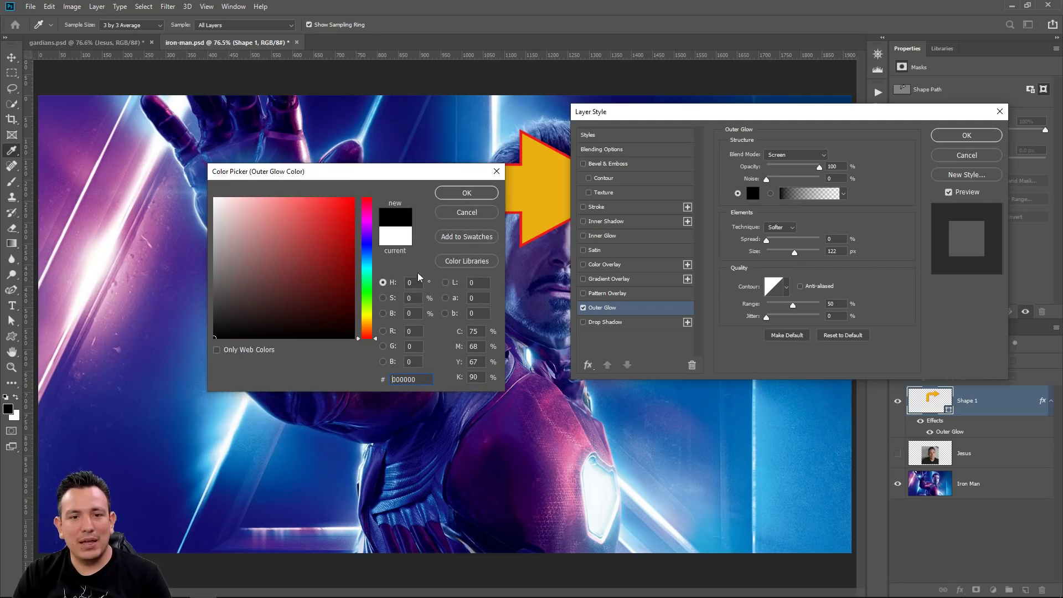
click(457, 191)
click(799, 154)
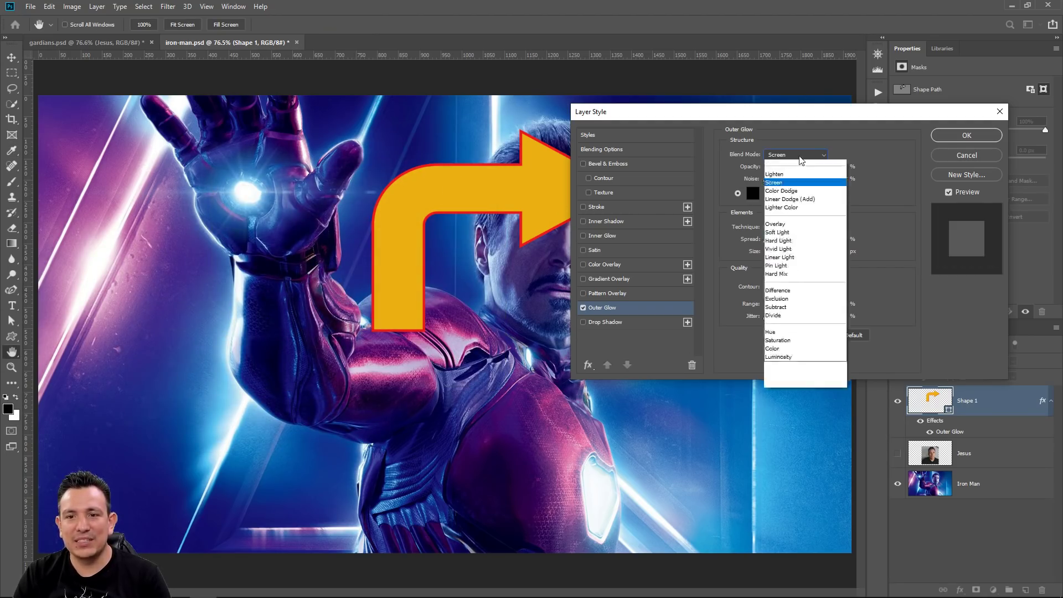
click(795, 165)
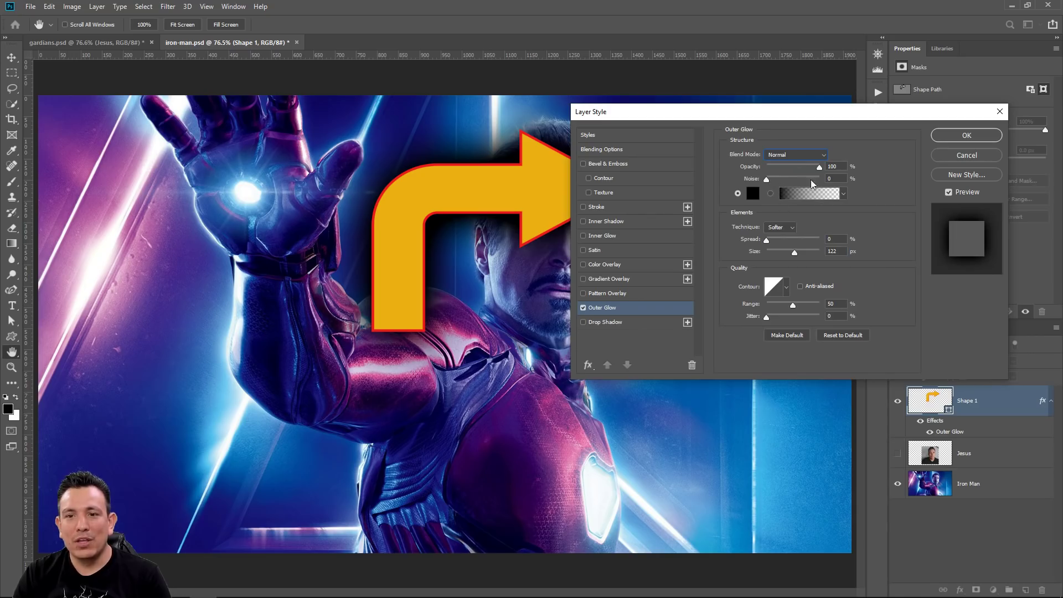
mouse_move(767, 239)
mouse_down()
mouse_move(778, 238)
mouse_move(776, 253)
mouse_up()
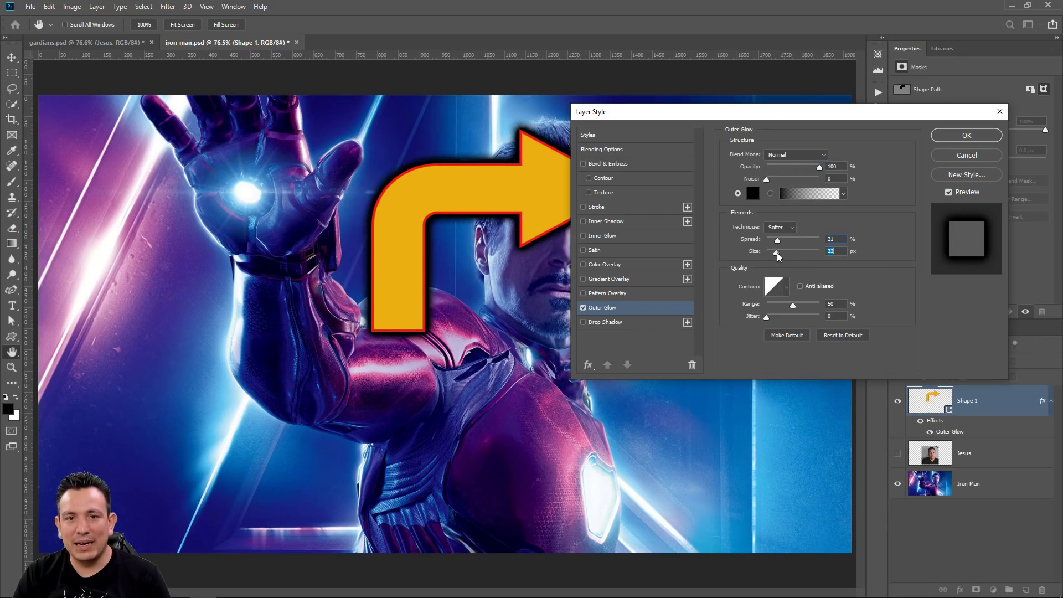
click(982, 154)
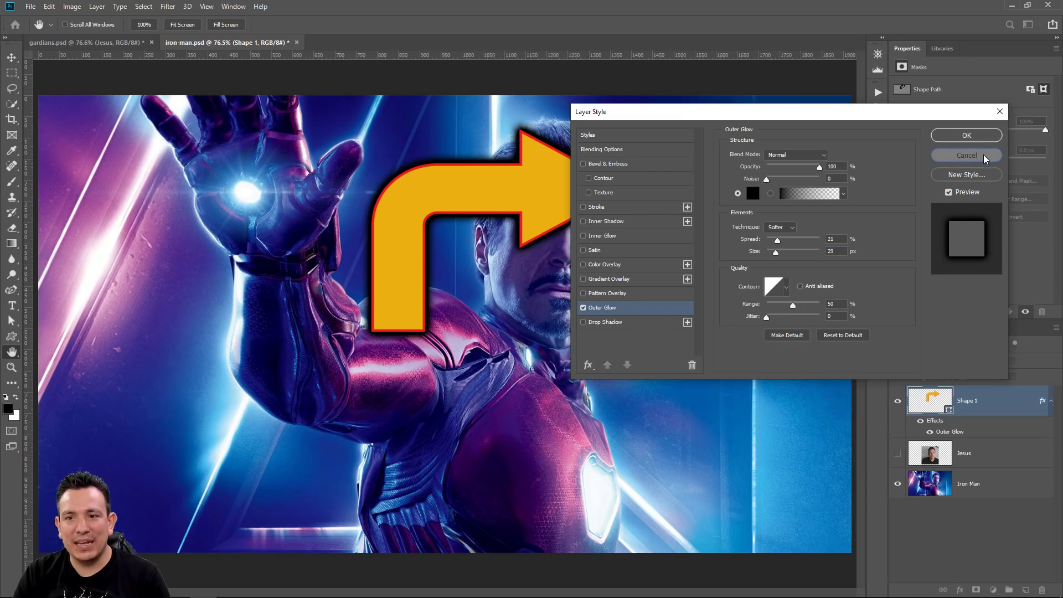
click(983, 156)
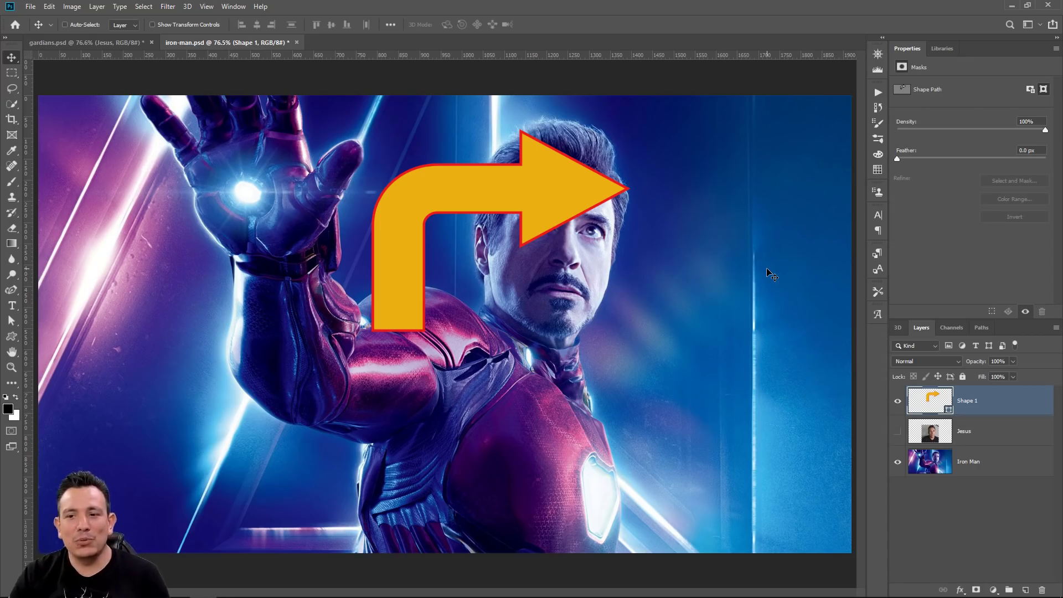
Delete the arrow shape layer and show the hidden portrait photo layer
key(Delete)
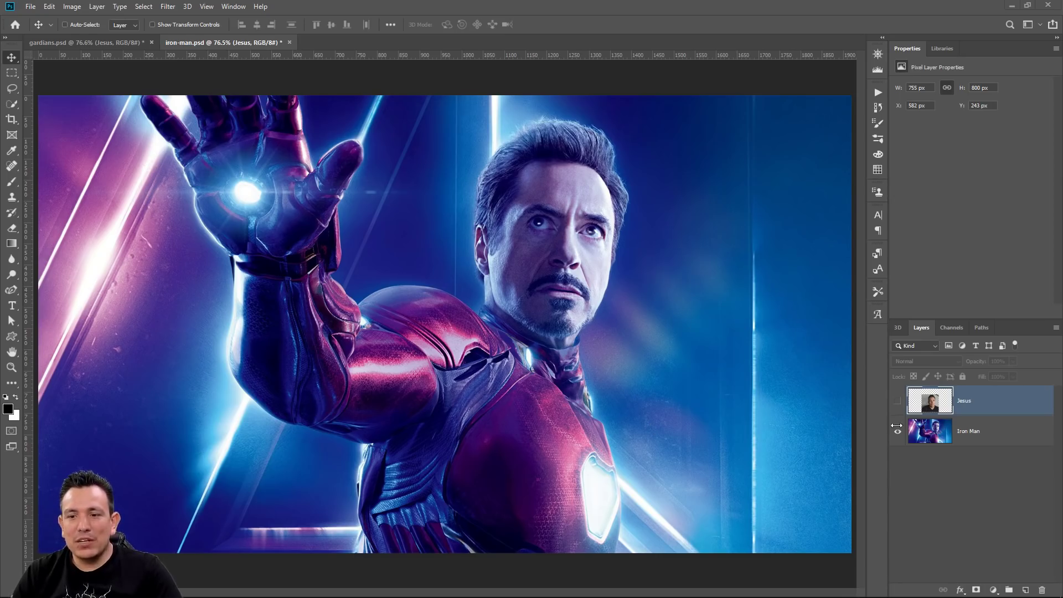
click(897, 401)
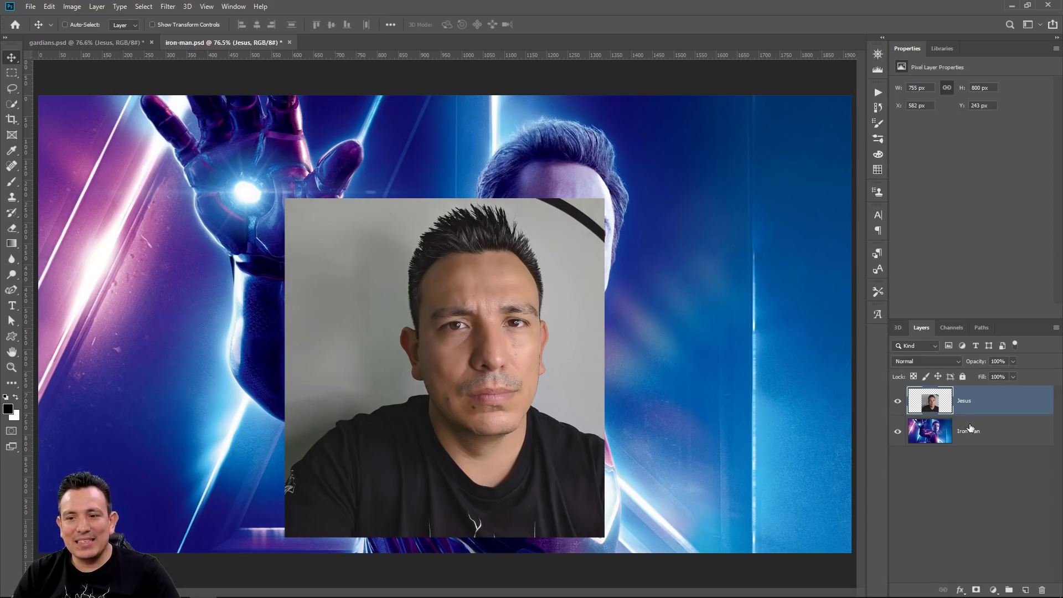
Compare the image with and without the portrait, and move the portrait to X 205 px, Y 58 px, clear of Iron Man's face
click(898, 403)
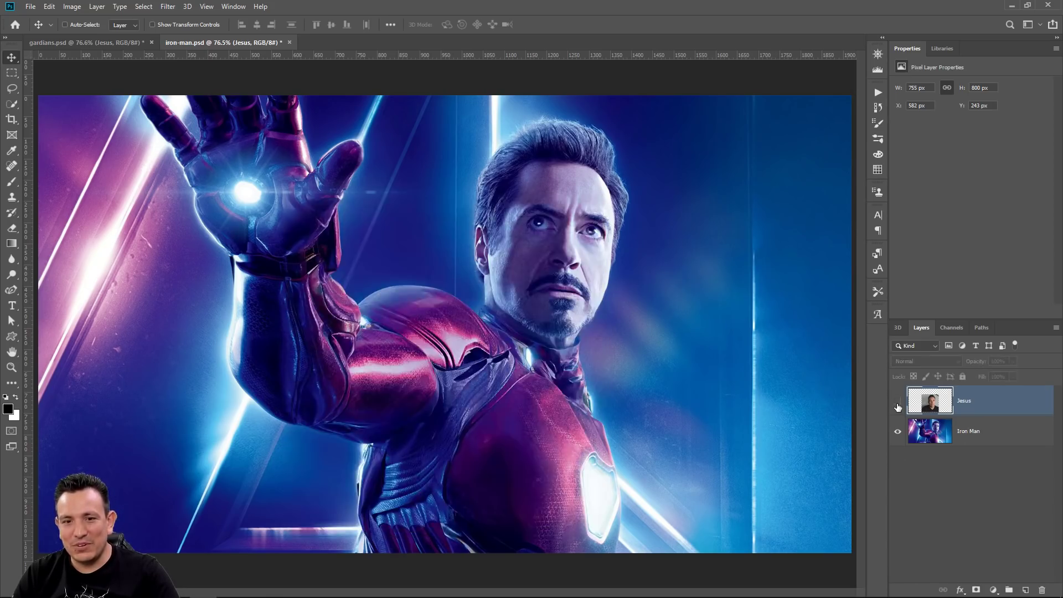
click(898, 403)
click(898, 403)
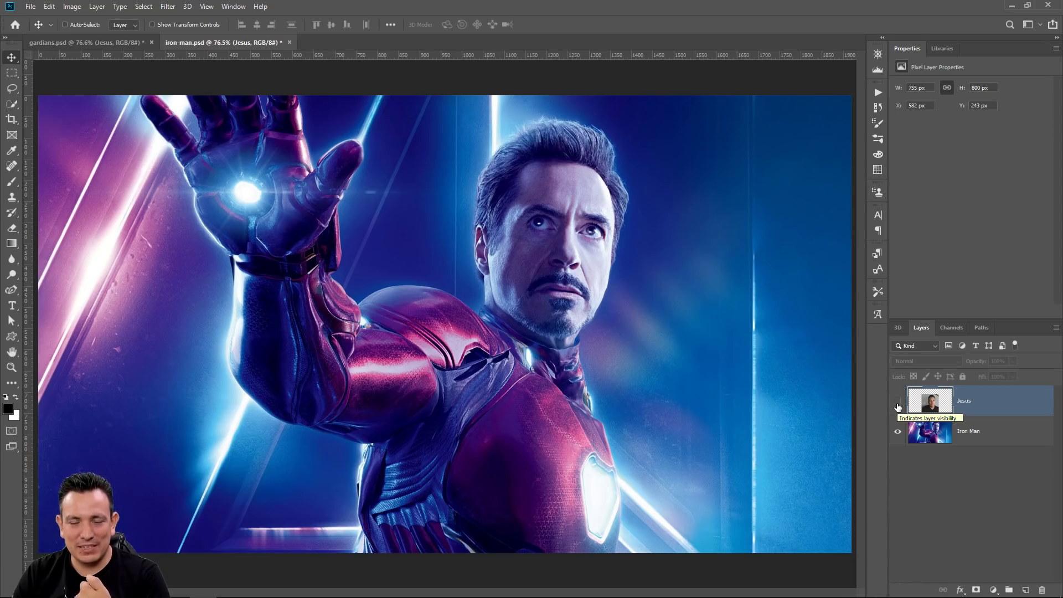
click(897, 407)
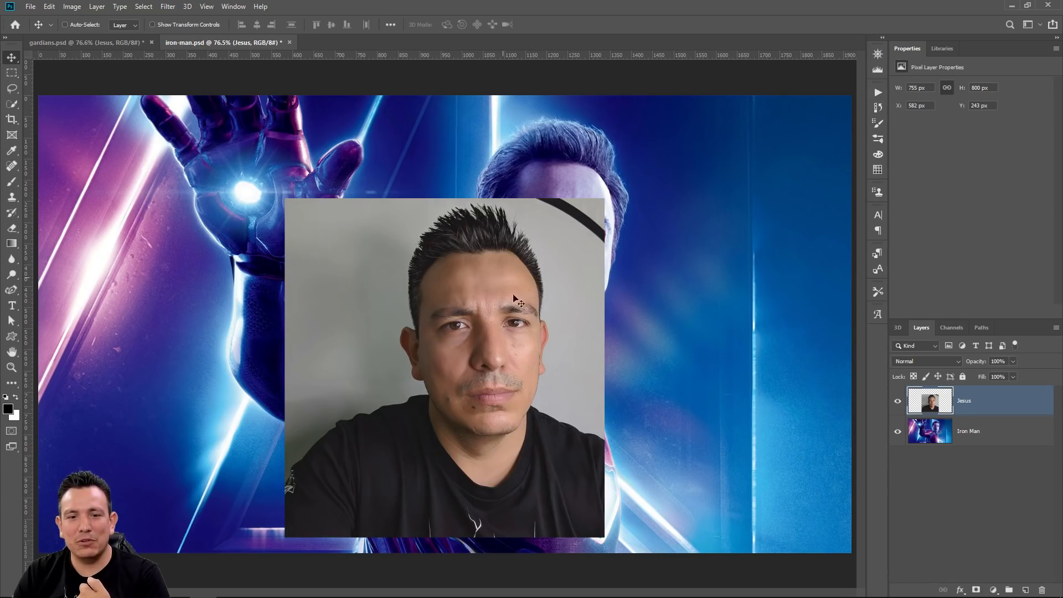
click(898, 406)
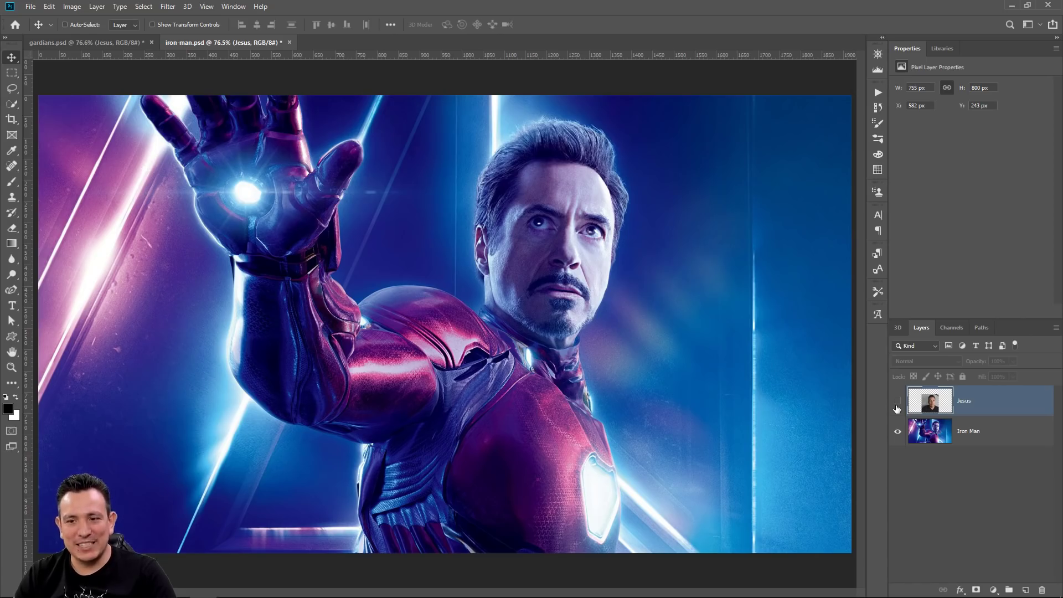
click(897, 402)
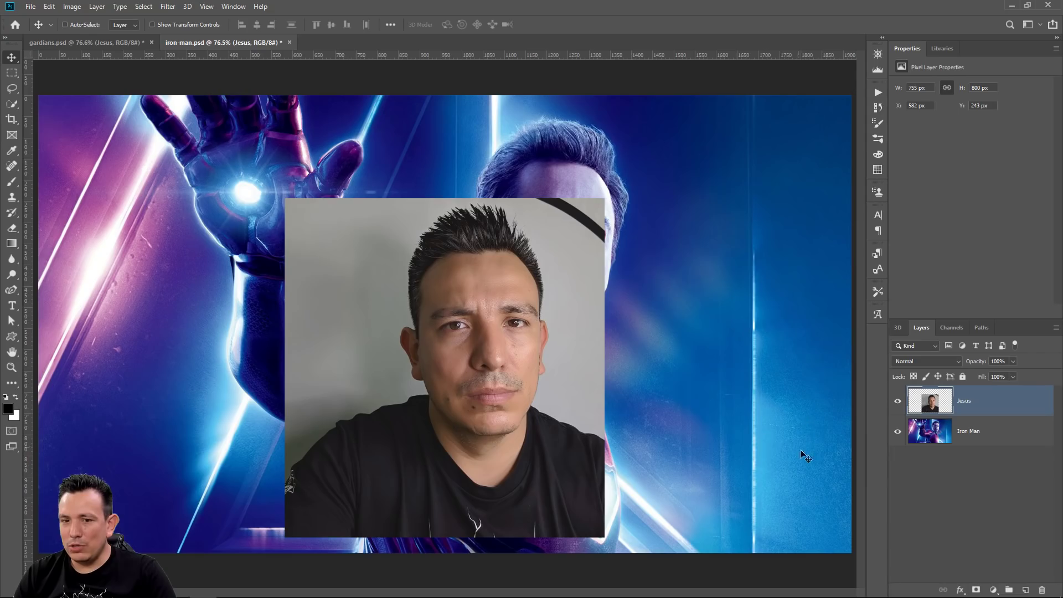
drag(542, 387, 384, 338)
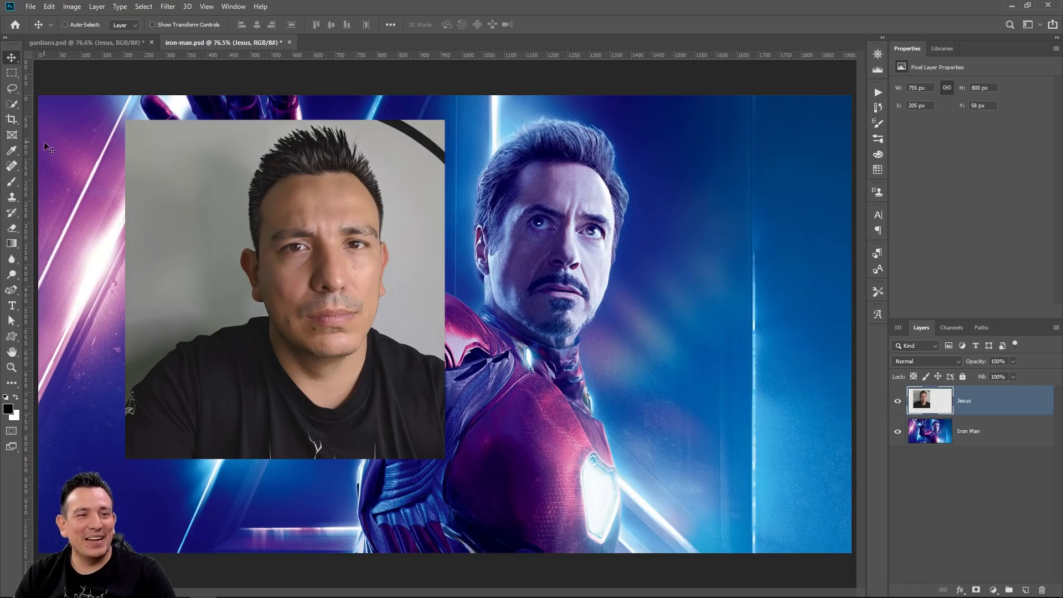
Lasso the eyebrows, eyes, nose and mouth in the portrait and copy the selection to a new layer
click(17, 87)
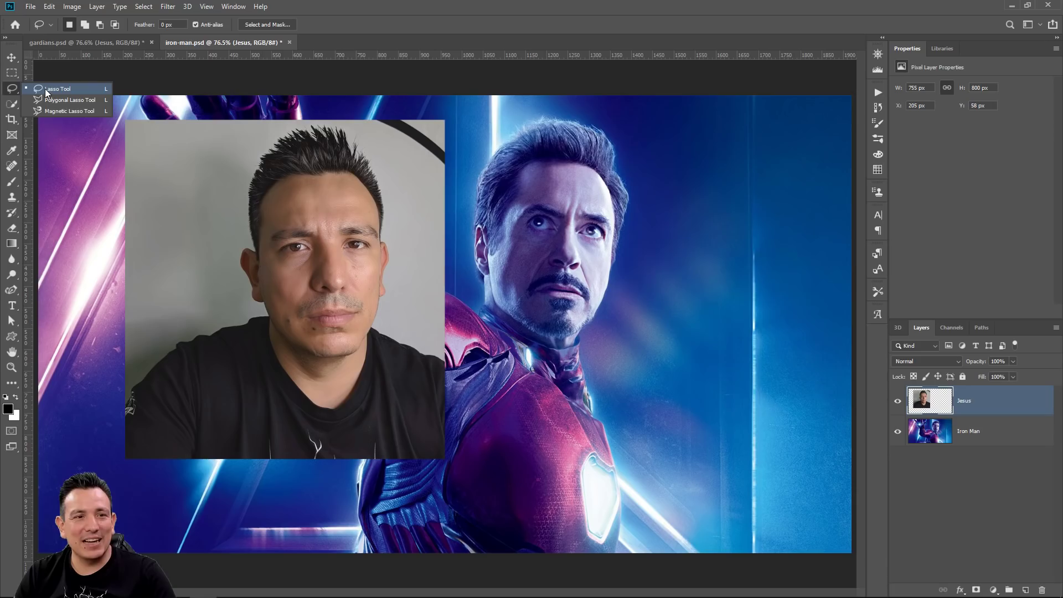
click(45, 88)
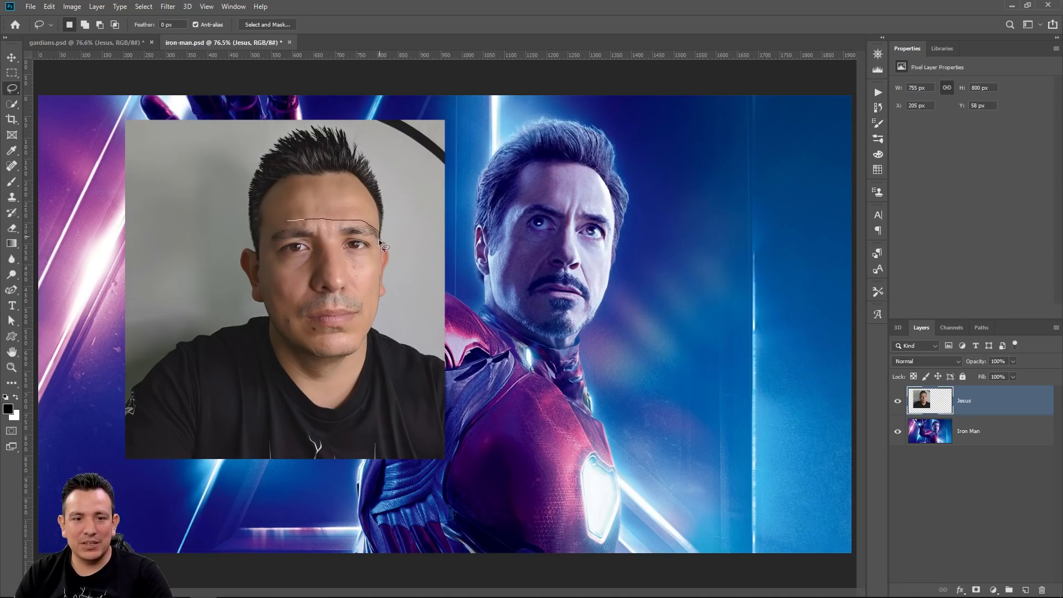
mouse_move(371, 257)
mouse_down()
mouse_move(368, 311)
mouse_move(348, 335)
mouse_move(286, 326)
mouse_move(287, 297)
mouse_up()
drag(263, 238, 266, 229)
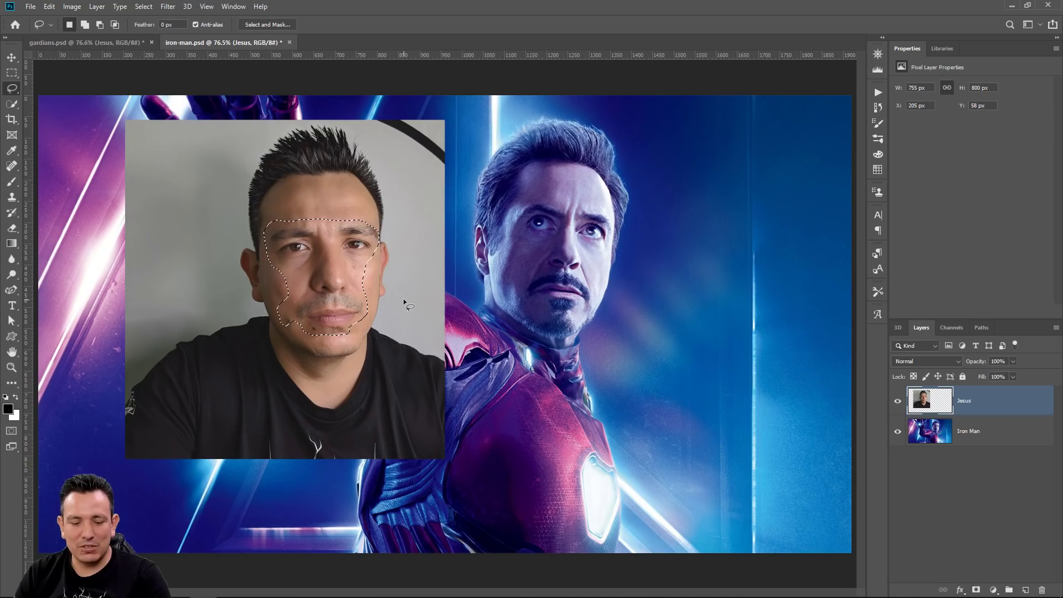
key(ctrl+j)
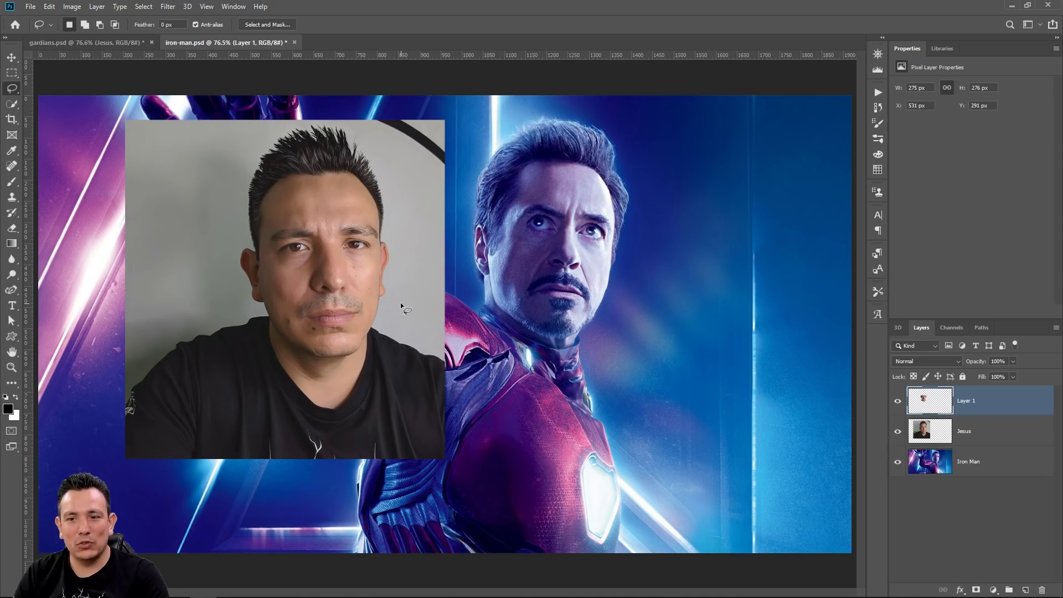
Hide the portrait layer and check the face cutout on its own against transparency, with the Iron Man layer shown again at the end
click(896, 430)
click(896, 462)
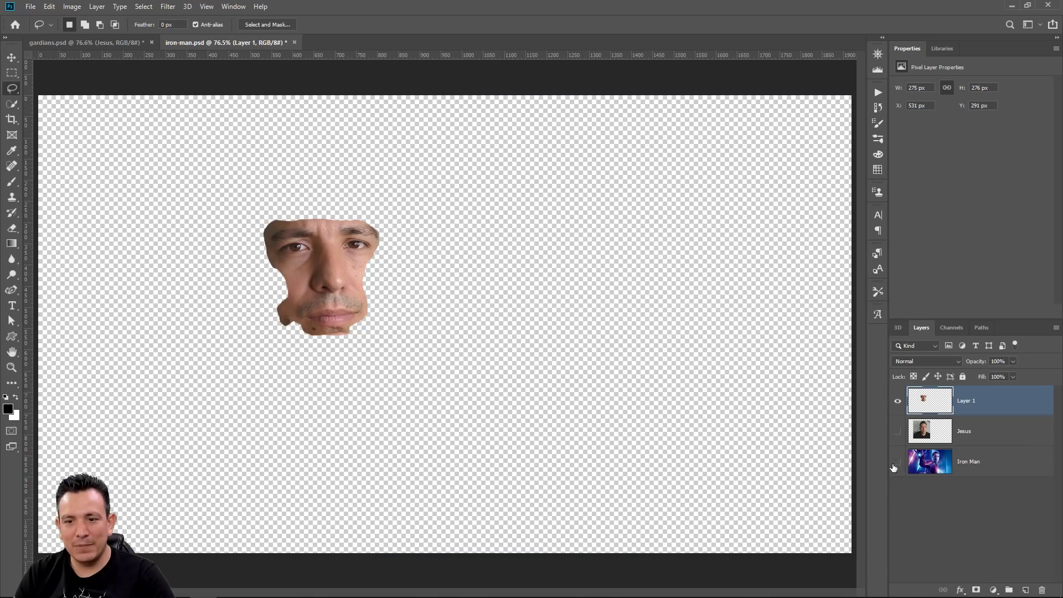
click(898, 401)
click(897, 400)
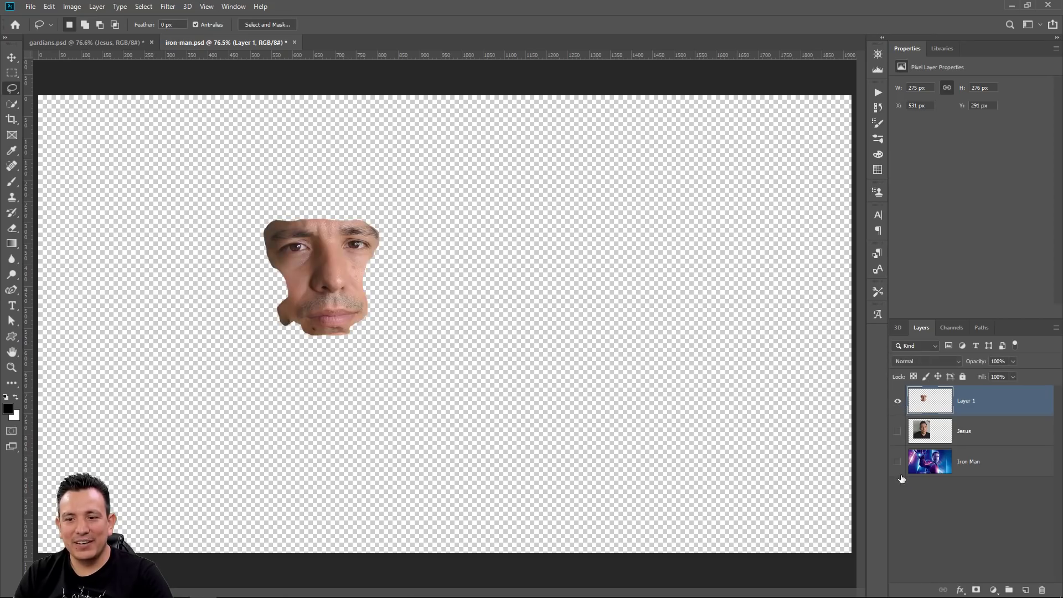
click(897, 462)
Move the face cutout over Iron Man's face and start a free transform with the reference point near one eye
click(11, 57)
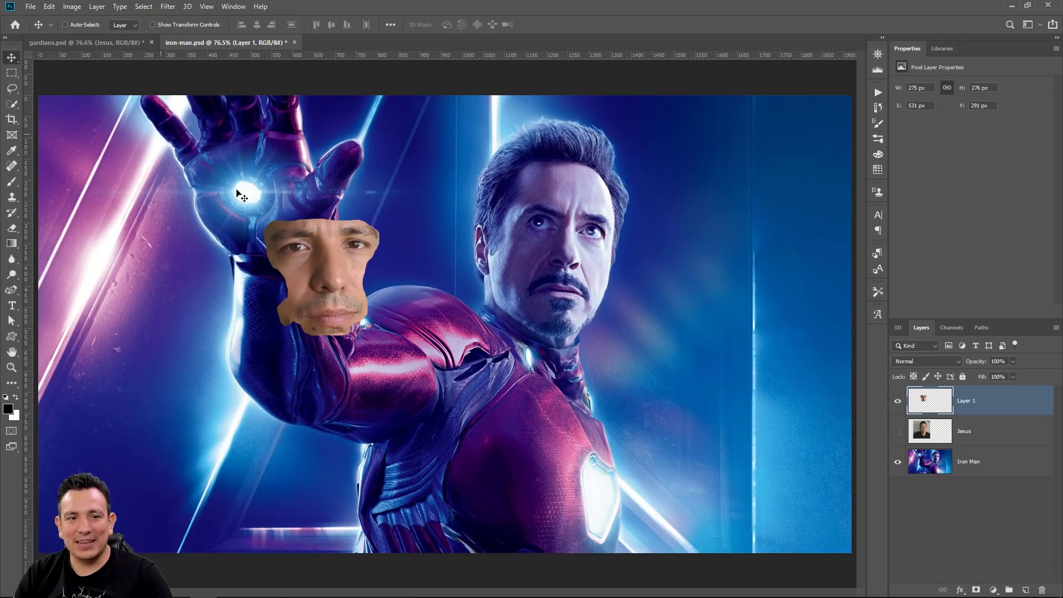
drag(311, 275, 545, 261)
key(ctrl+t)
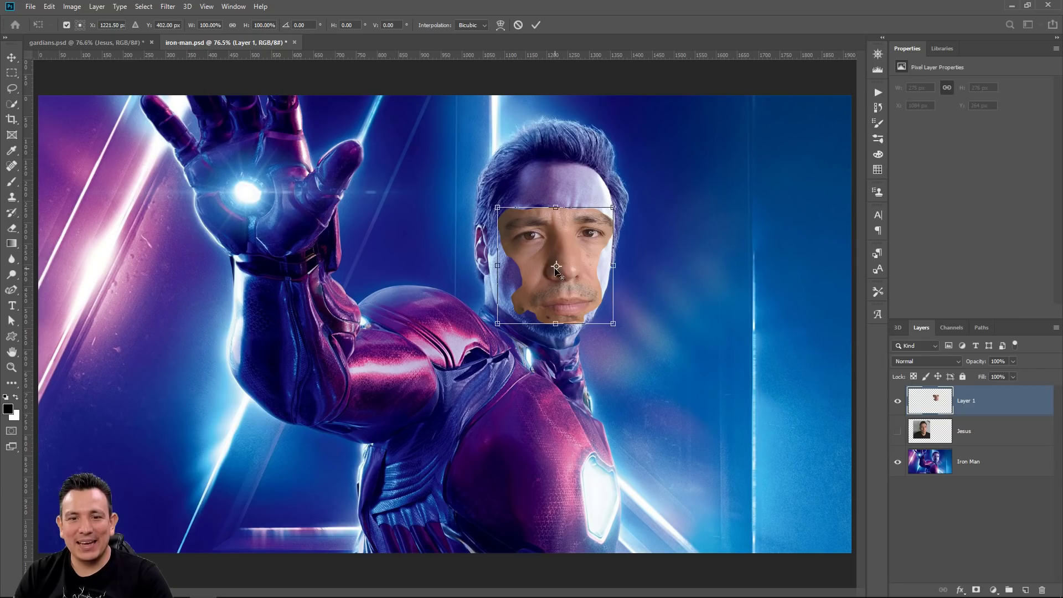
drag(556, 268, 580, 236)
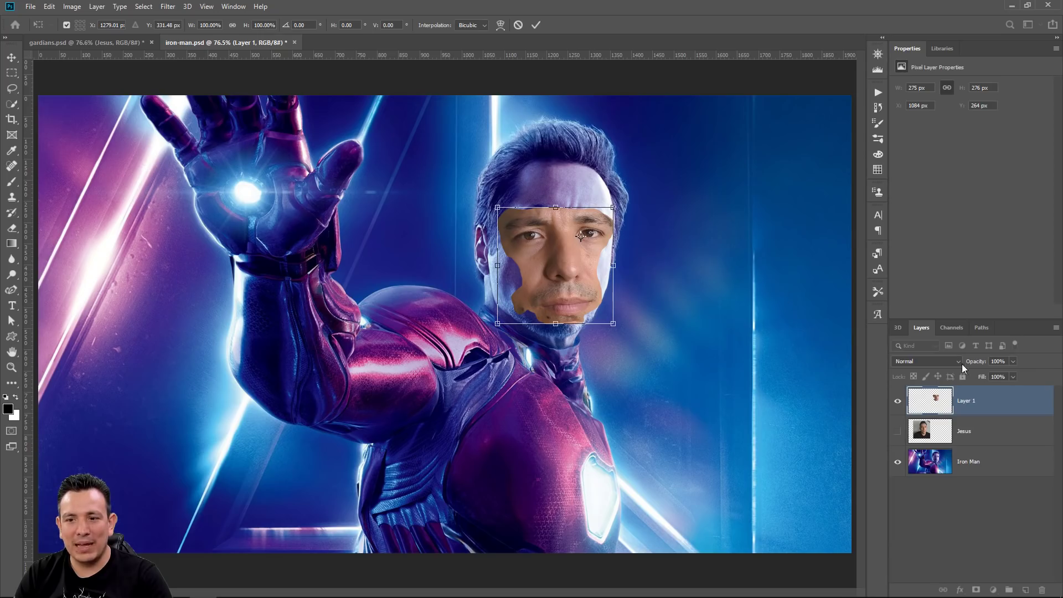
Lower the face cutout's opacity to 48% and set the transform reference point to about X 1266 px, Y 315 px
drag(978, 365, 947, 362)
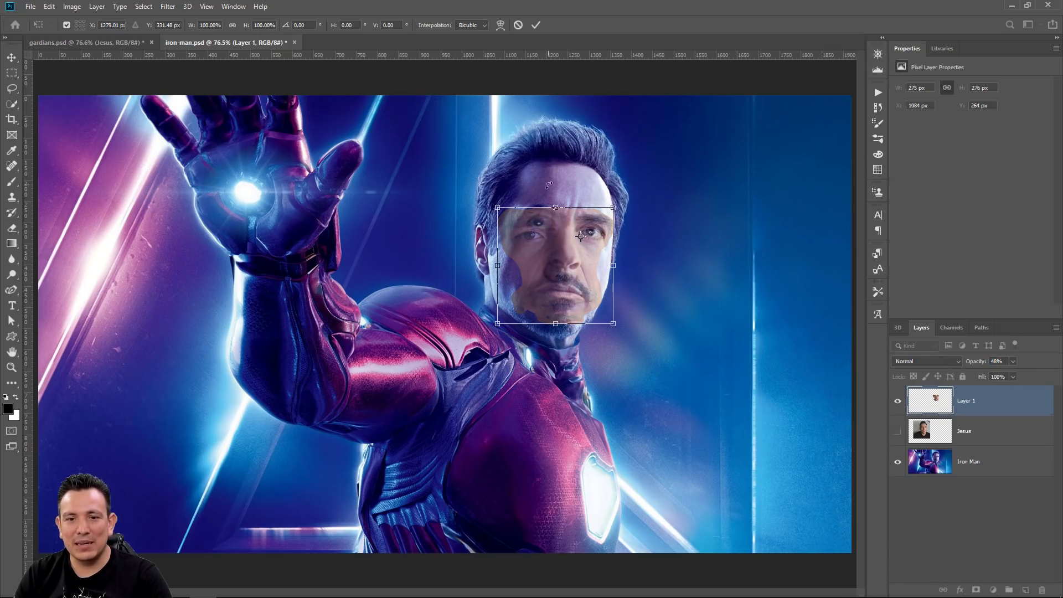
mouse_move(580, 237)
mouse_down()
mouse_move(584, 251)
mouse_move(579, 239)
mouse_up()
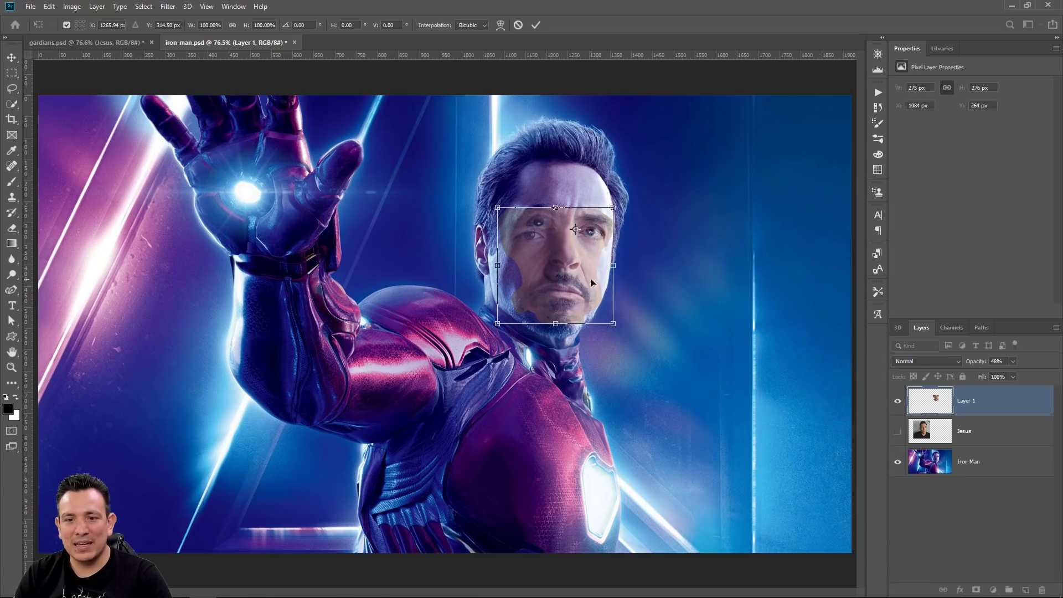
mouse_move(592, 282)
mouse_down()
mouse_move(588, 272)
mouse_move(592, 282)
mouse_up()
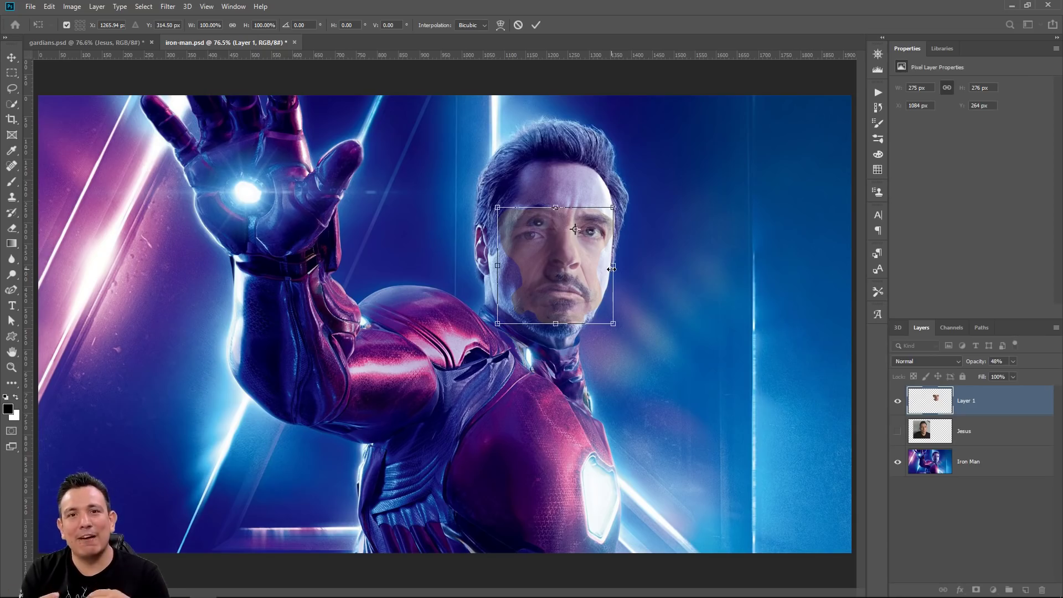
Rotate the face cutout to 11.93°, scale it to 96.36% wide and 90.70% high, and set its opacity to 62%
right_click(556, 242)
click(570, 271)
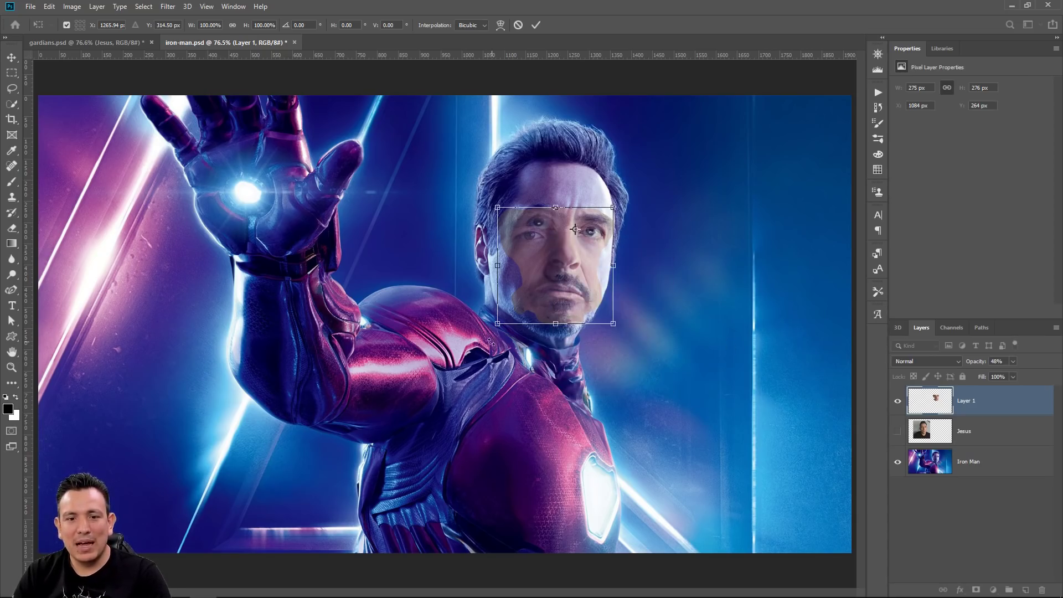
drag(490, 342, 487, 313)
drag(489, 193, 497, 183)
mouse_move(976, 362)
mouse_down()
mouse_move(953, 364)
mouse_move(991, 364)
mouse_move(939, 364)
mouse_move(981, 374)
mouse_move(942, 366)
mouse_move(966, 377)
mouse_up()
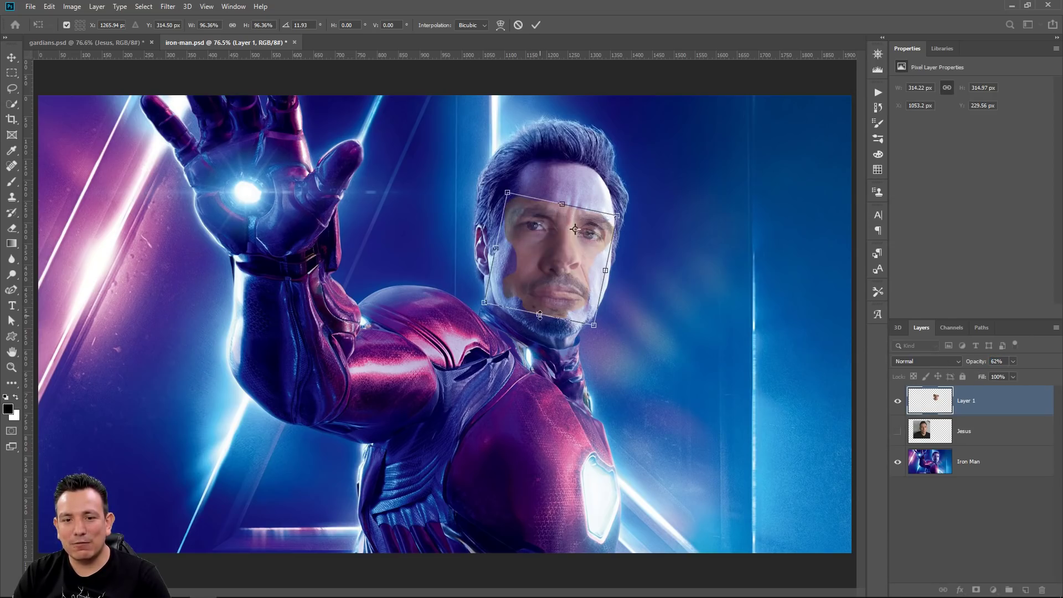
mouse_move(540, 315)
mouse_down()
mouse_move(545, 296)
mouse_move(554, 307)
mouse_up()
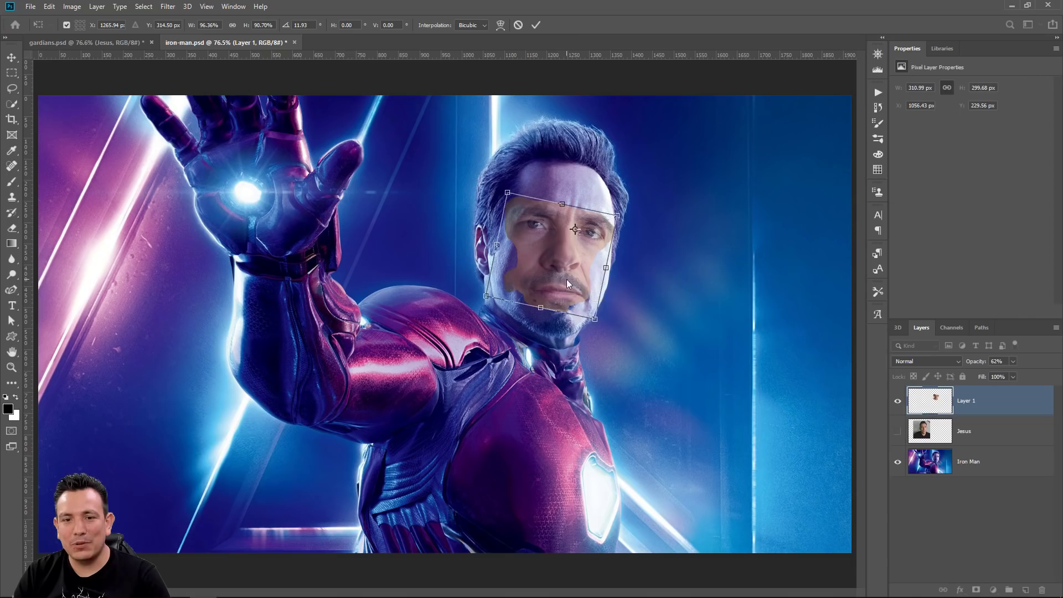
Warp the face cutout so its edges and chin fit Iron Man's face, apply the transform, and set its opacity to 100%
right_click(567, 283)
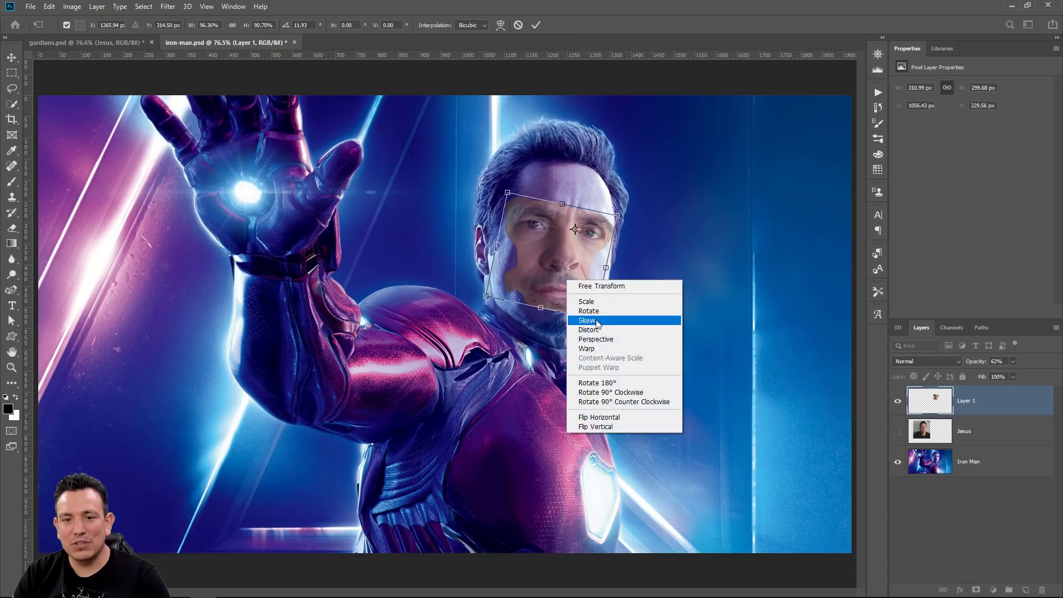
click(599, 352)
drag(487, 297, 488, 299)
drag(513, 211, 520, 210)
drag(610, 232, 609, 227)
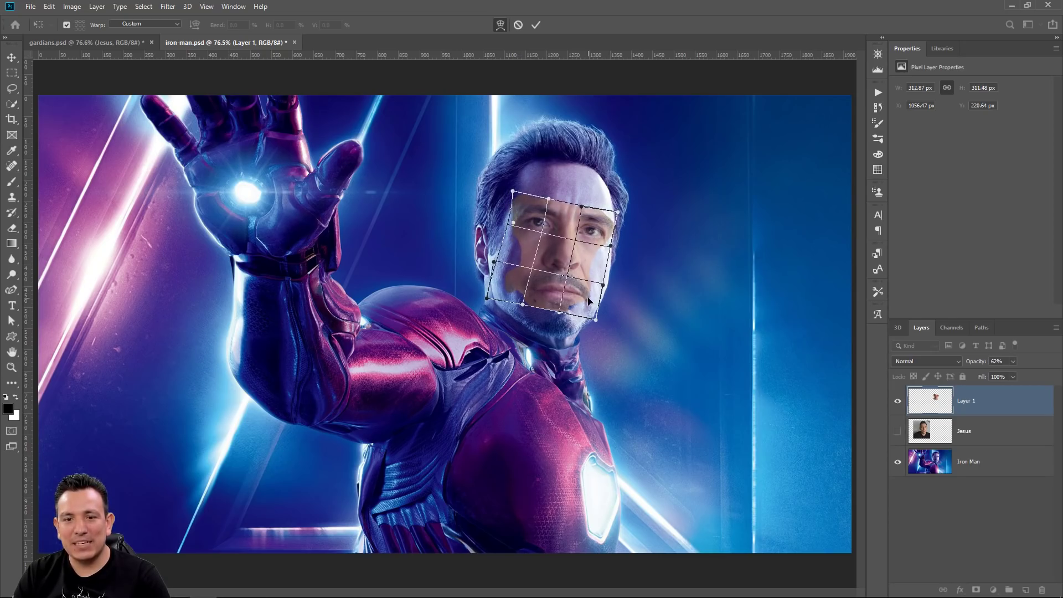
drag(588, 300, 598, 331)
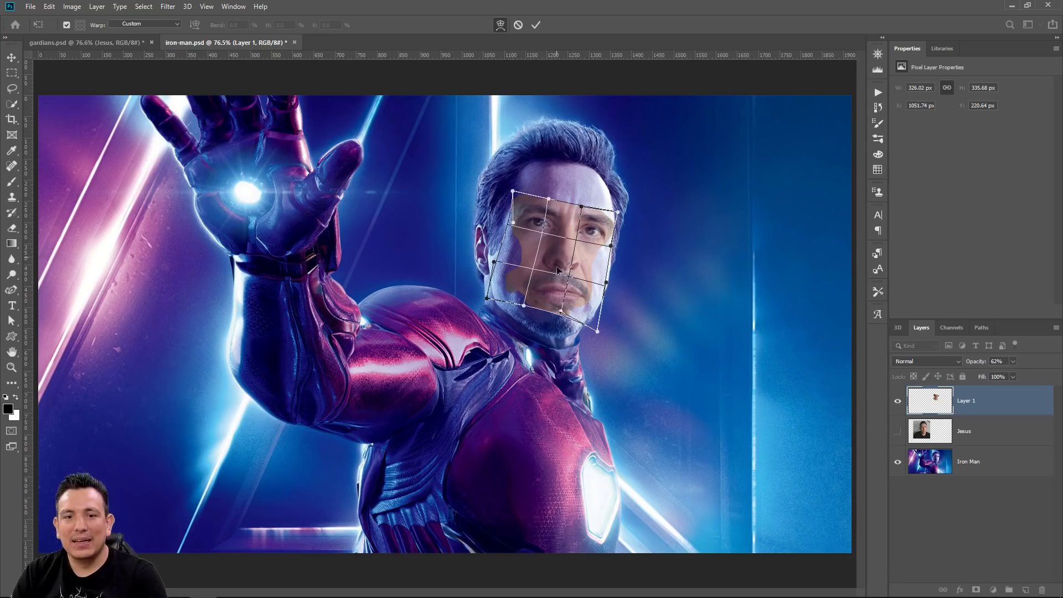
key(Return)
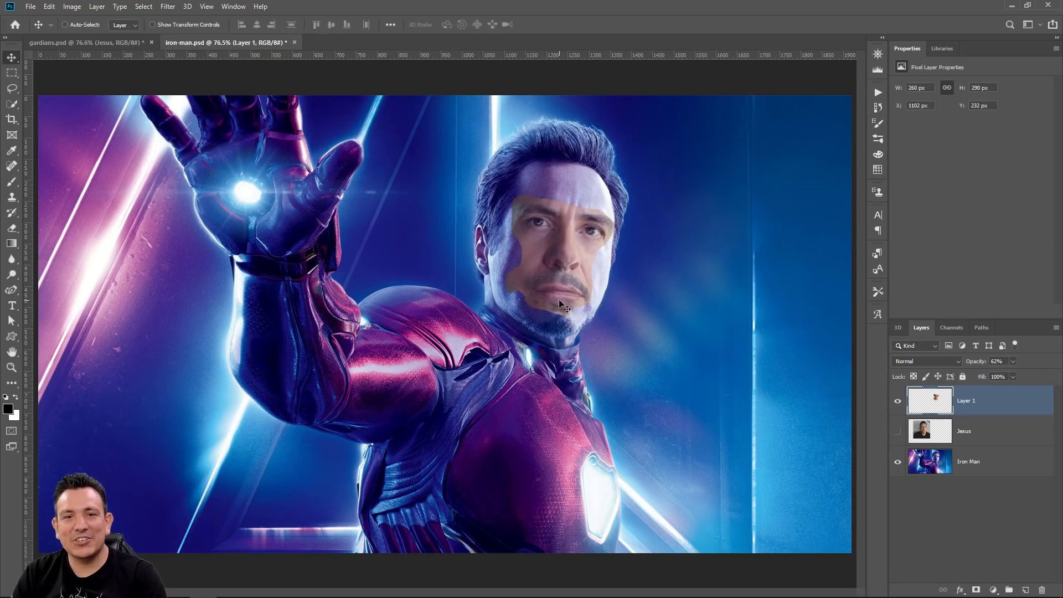
drag(972, 364, 1029, 377)
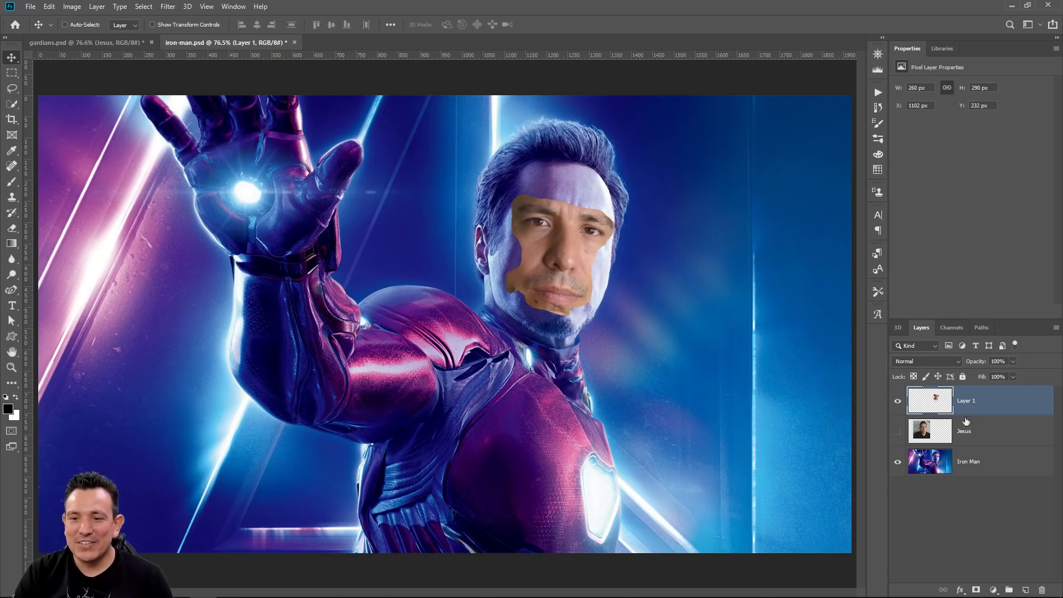
Load the face cutout's outline from Layer 1 as a selection and hide that layer
key(ctrl)
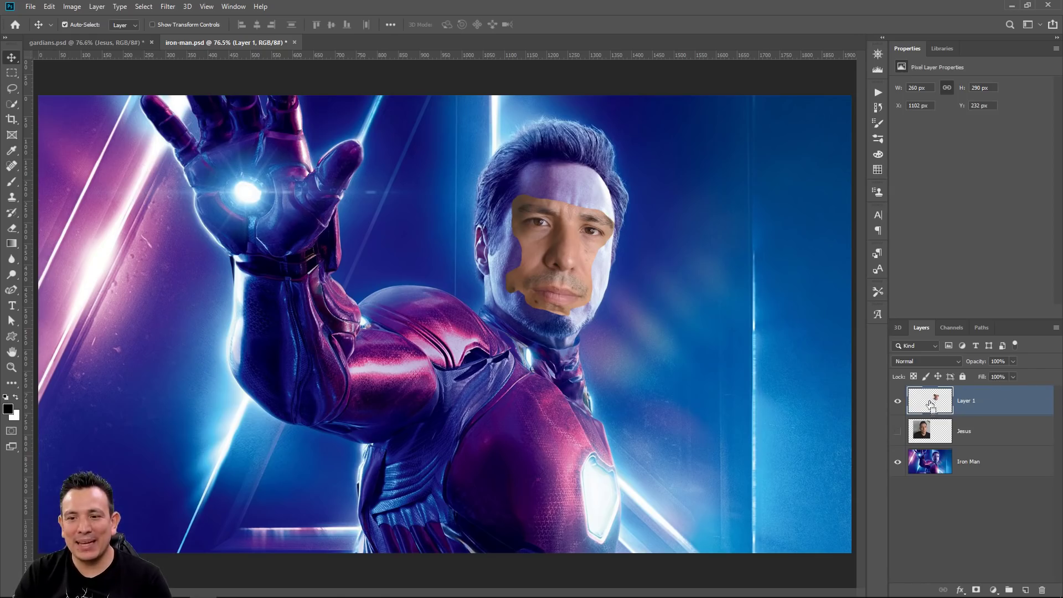
ctrl+click(930, 408)
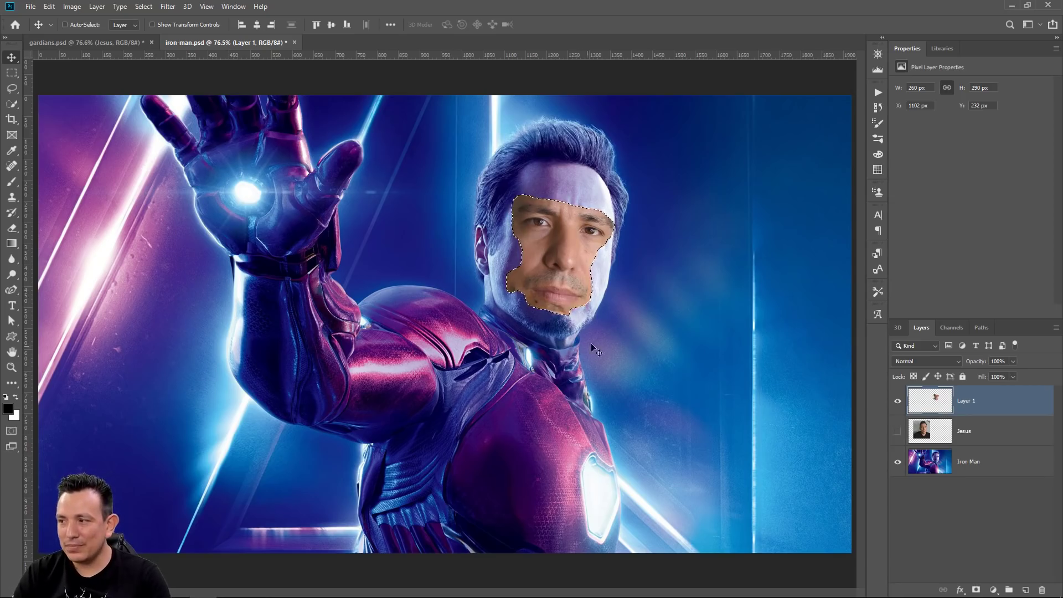
click(897, 401)
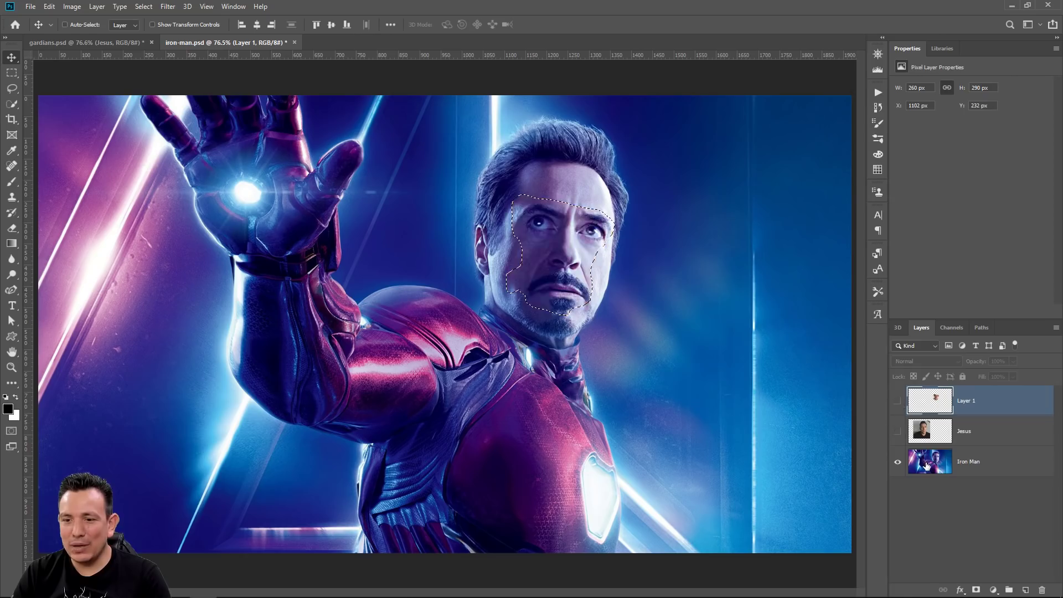
Duplicate the Iron Man layer and leave only the copy visible, keeping the face-shaped selection active
click(940, 470)
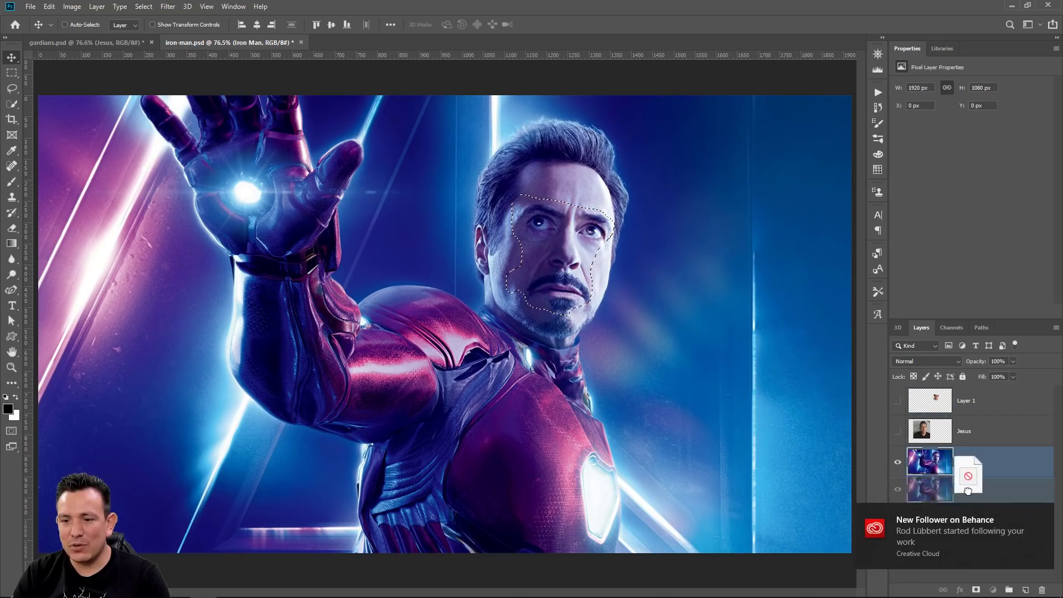
click(1045, 514)
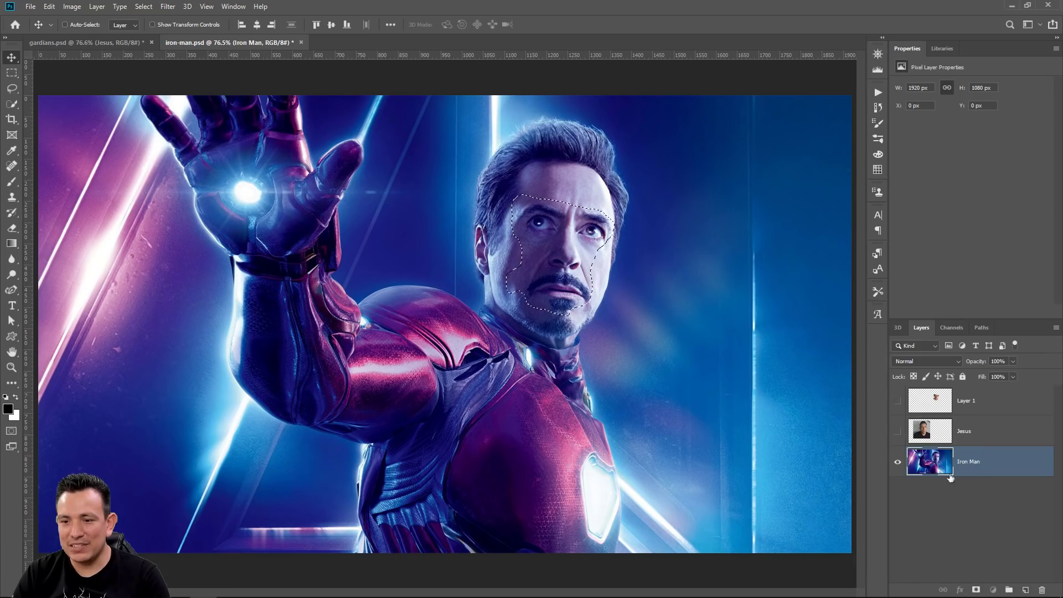
drag(934, 463, 1025, 591)
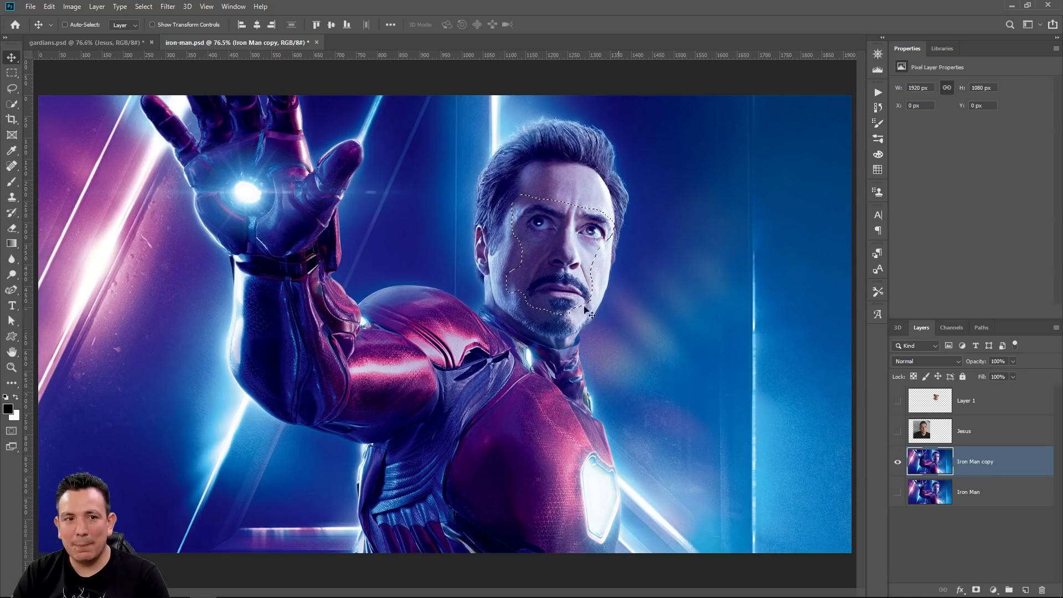
Contract the face-shaped selection by 3 pixels, without applying the effect at the canvas bounds
click(144, 7)
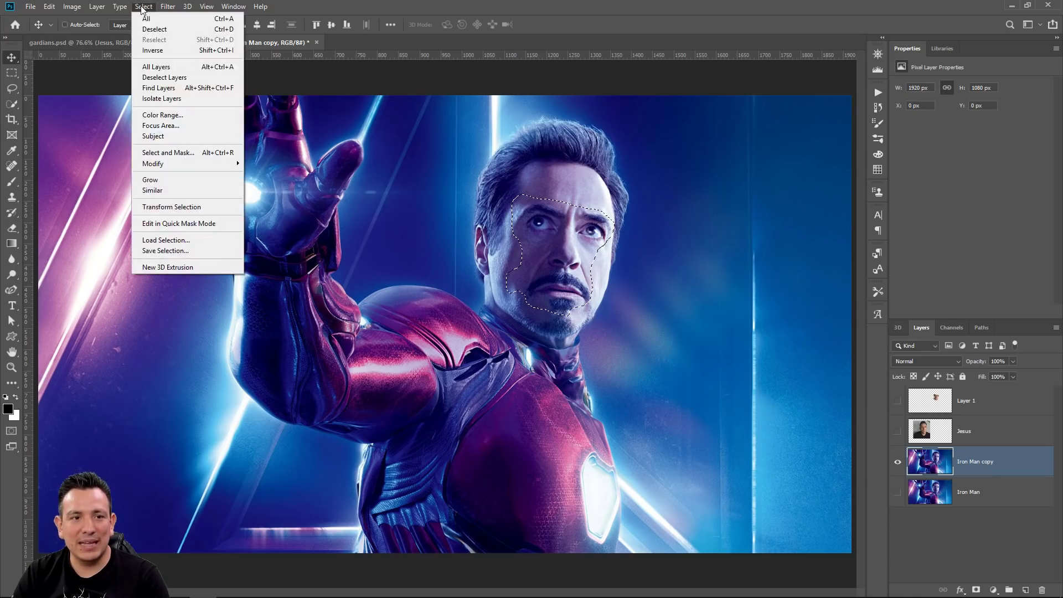
mouse_move(222, 163)
click(307, 195)
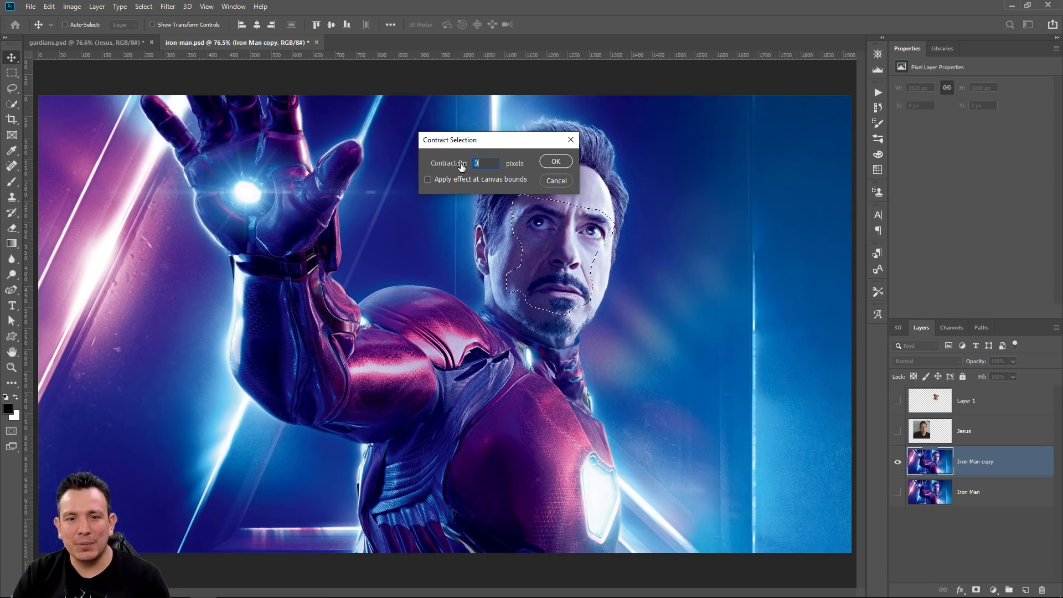
click(556, 162)
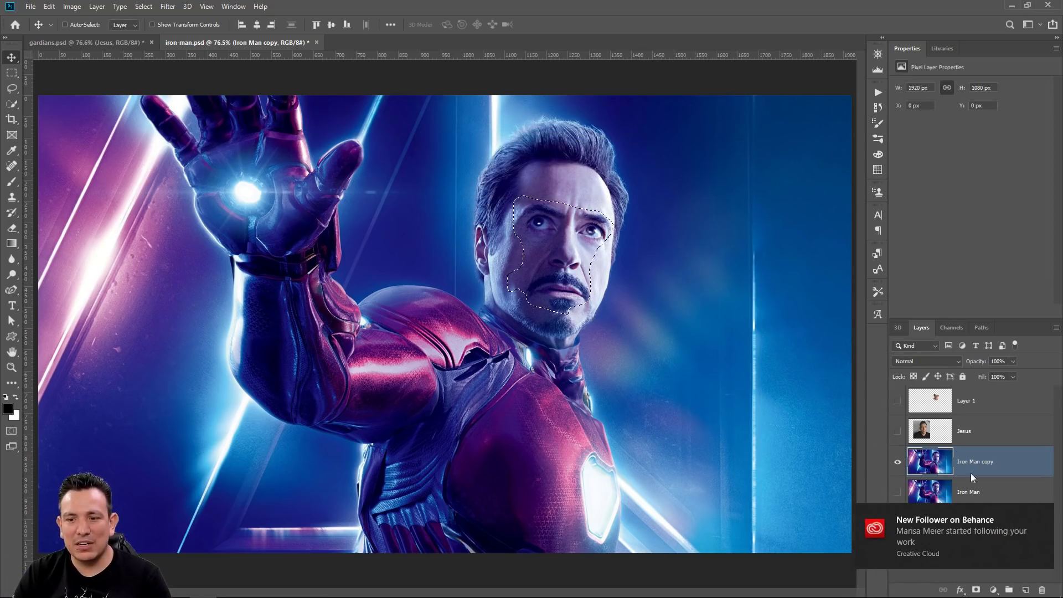
click(1046, 514)
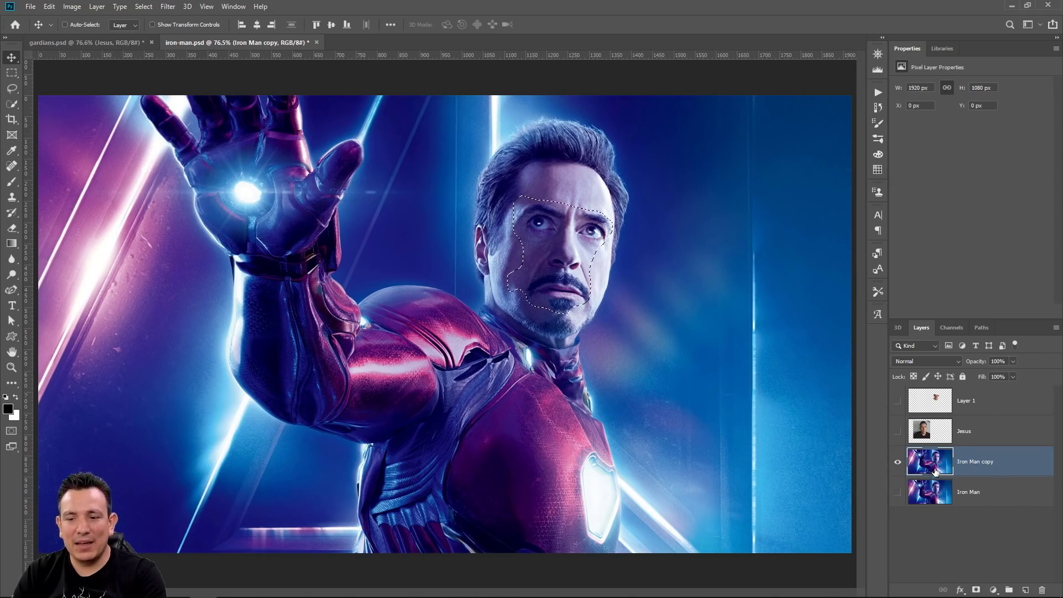
Delete the selected face area from the Iron Man copy layer and clear the selection
click(898, 462)
click(897, 462)
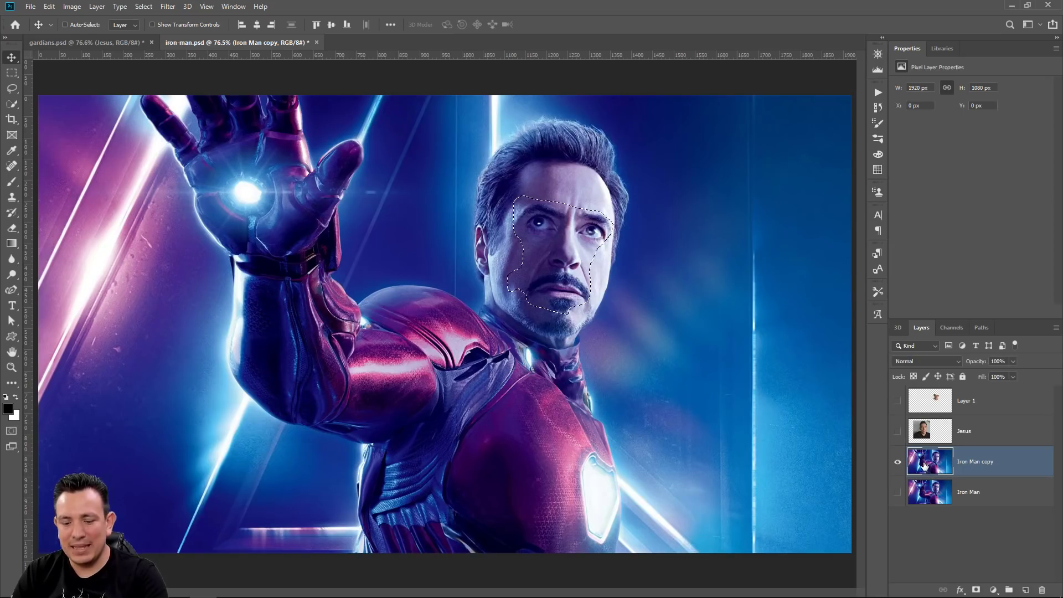
key(Delete)
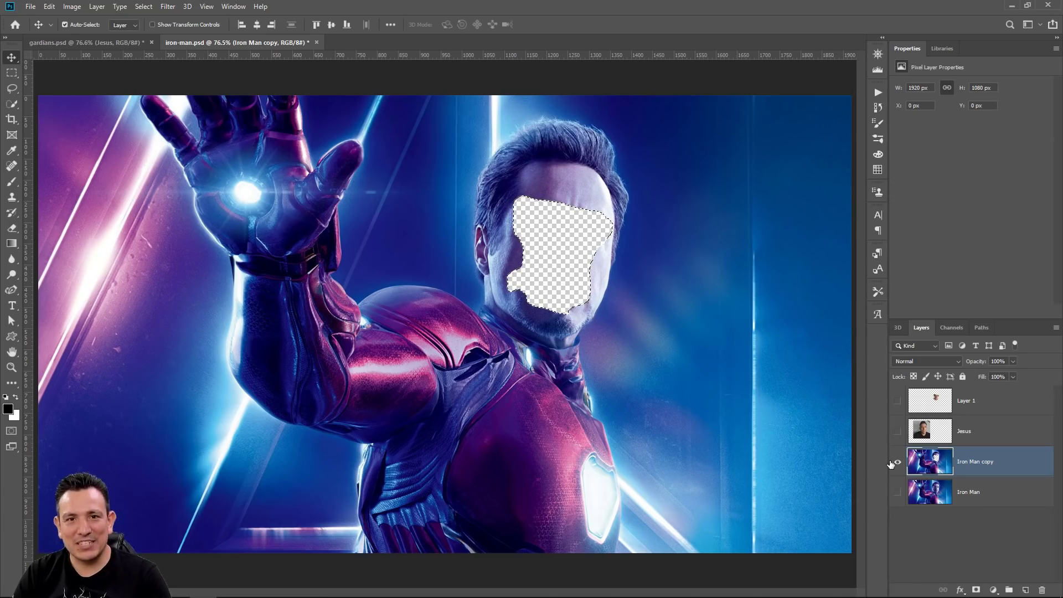
key(ctrl+d)
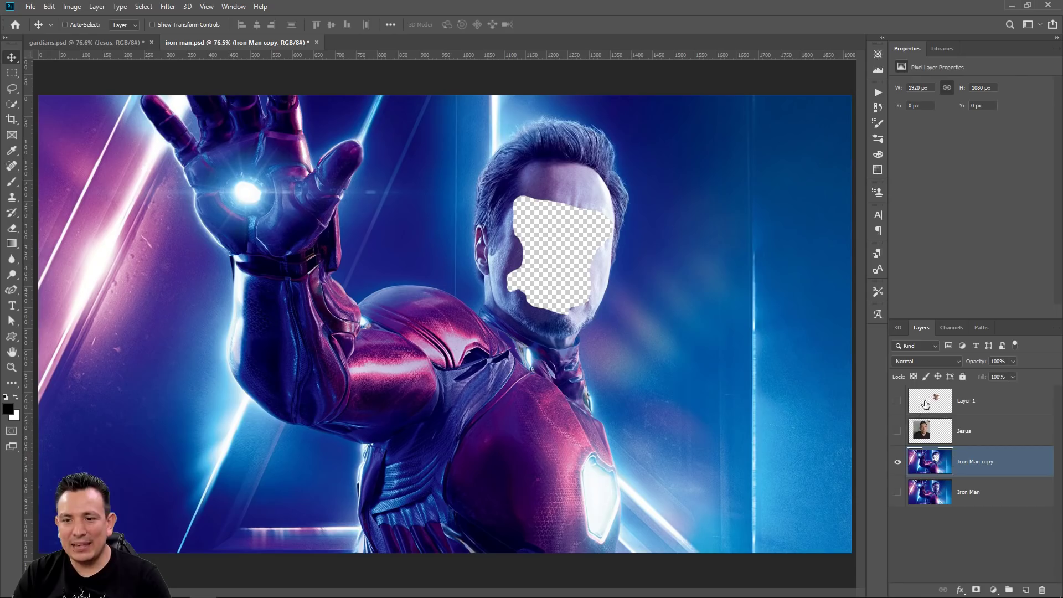
Move the portrait layer to the bottom of the layer stack and show Layer 1 together with the Iron Man copy
drag(926, 405, 930, 443)
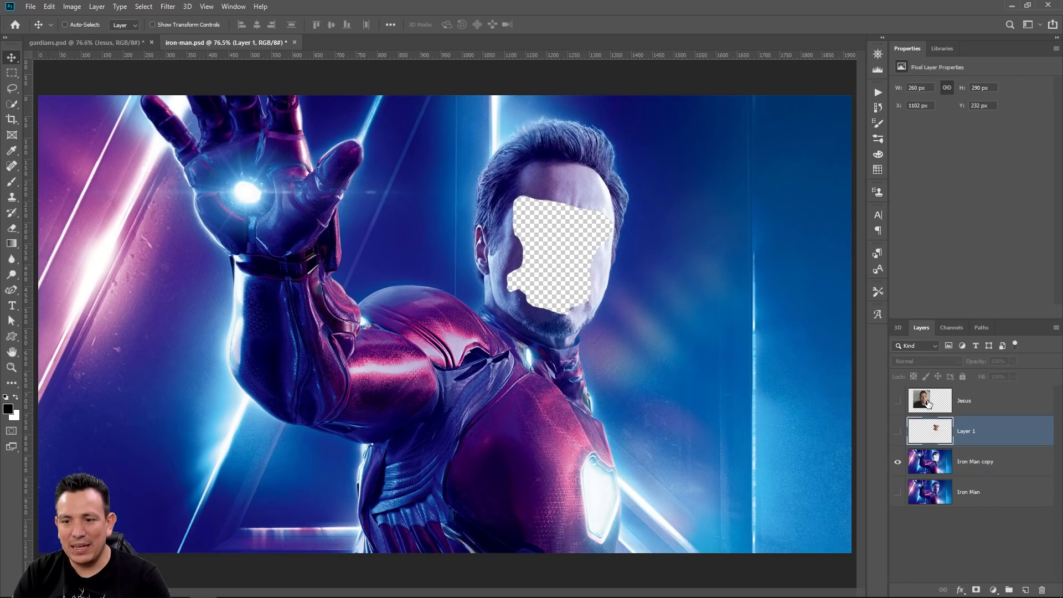
drag(928, 405, 945, 506)
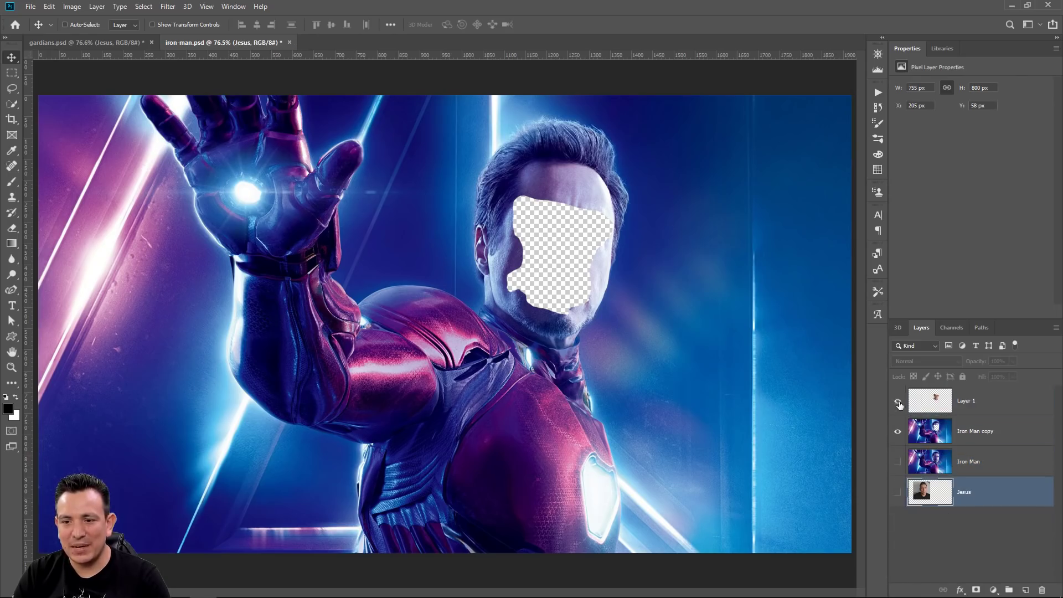
click(899, 401)
click(898, 401)
click(898, 432)
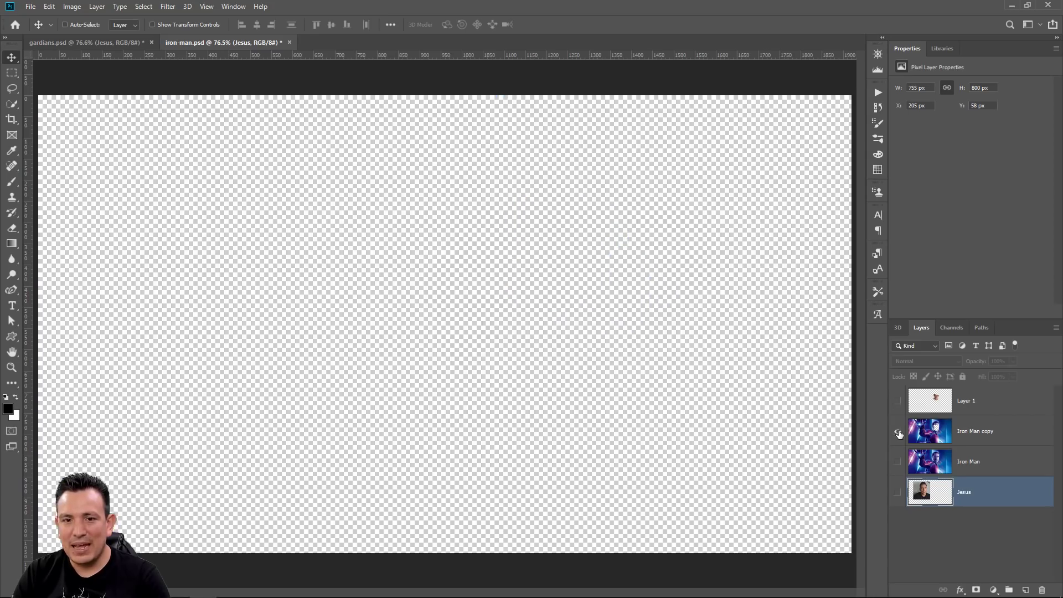
click(898, 432)
click(898, 402)
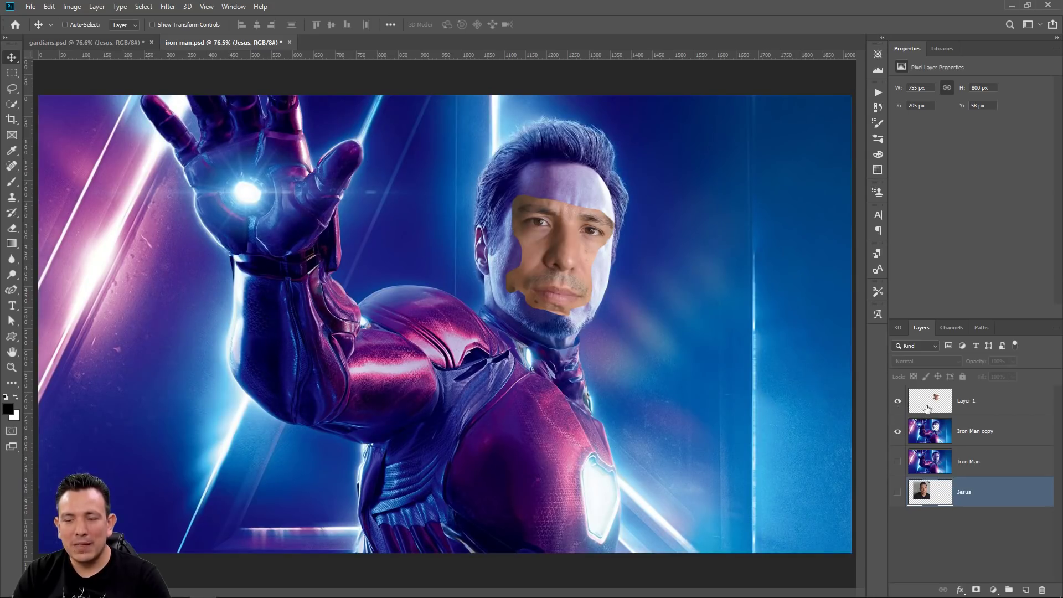
Auto-blend Layer 1 and the Iron Man copy as a Panorama with seamless tones and content-aware fill, and clear the selection
click(928, 407)
shift+click(940, 431)
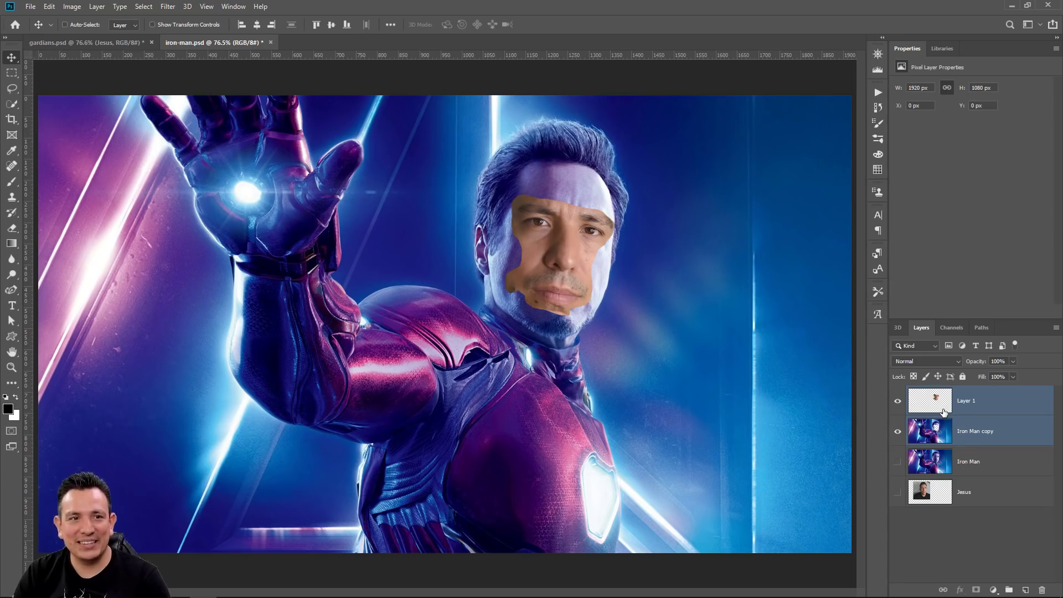
click(49, 7)
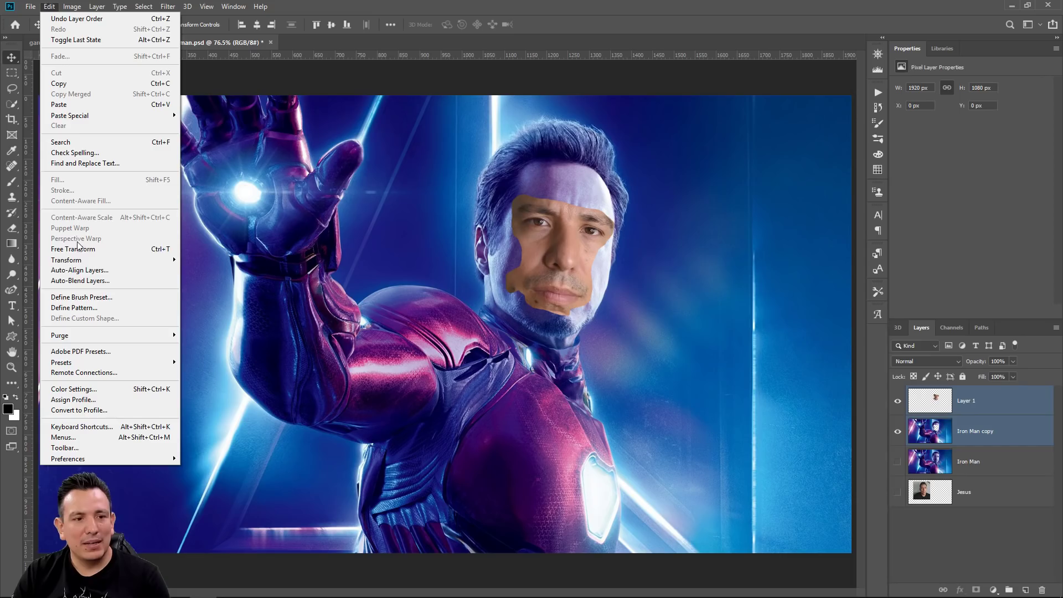
click(83, 281)
drag(514, 133, 731, 131)
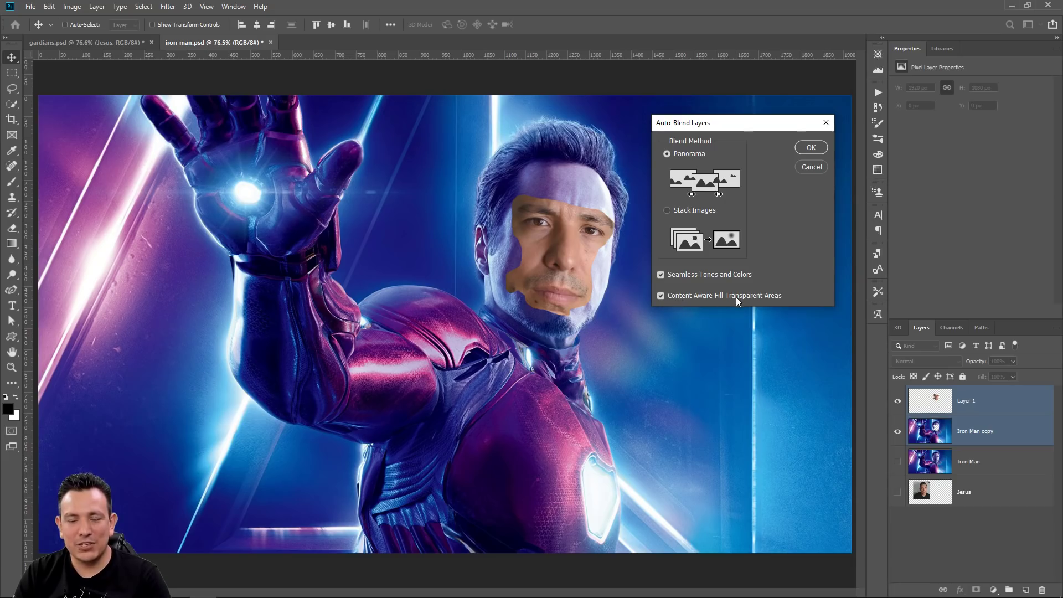
click(811, 147)
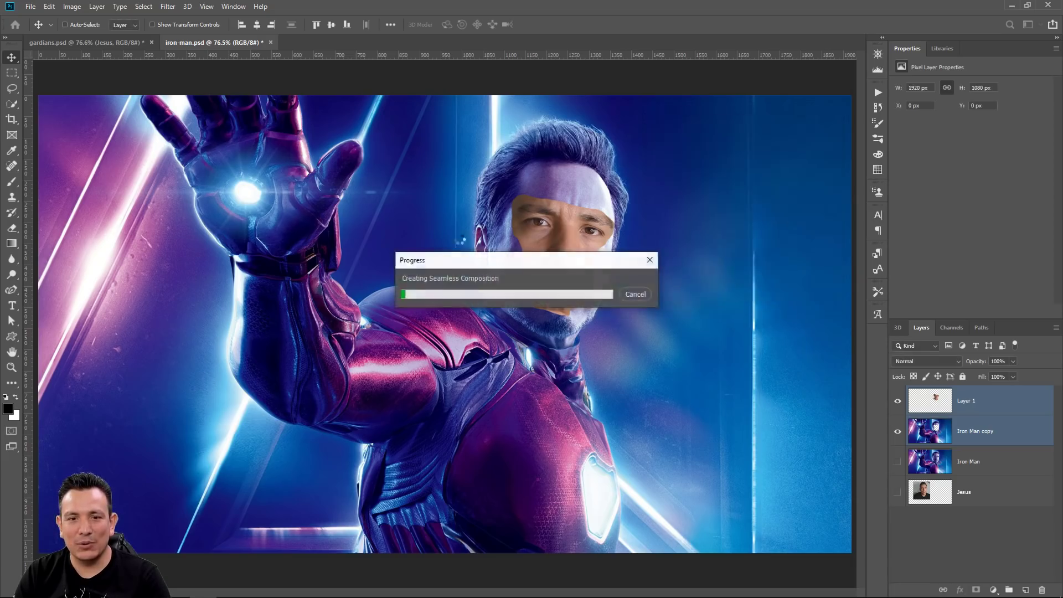
key(ctrl+d)
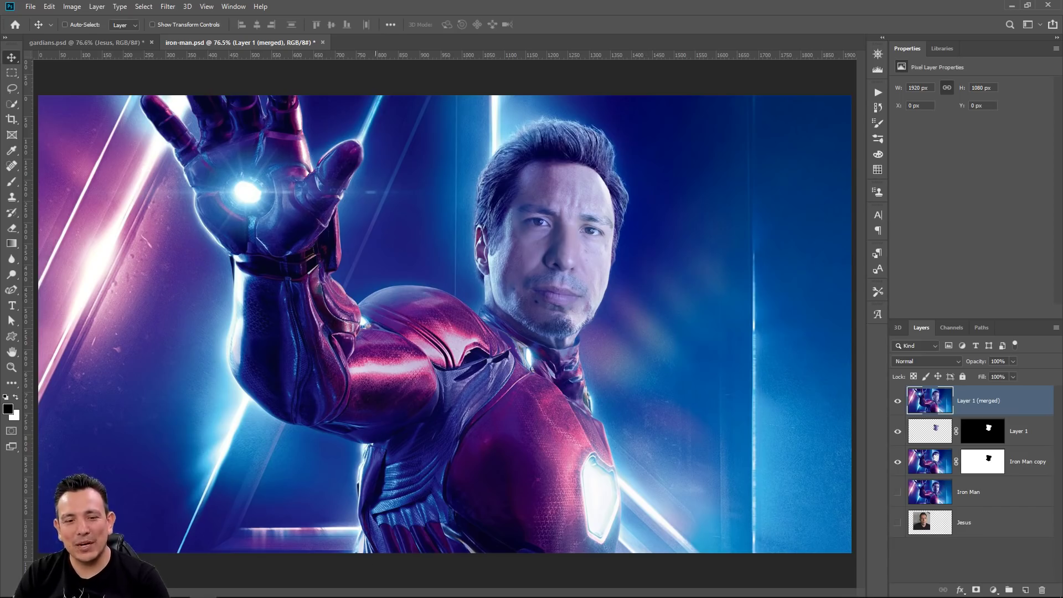
Switch to the gardians.psd document and show the portrait layer above the Guardians image
click(113, 44)
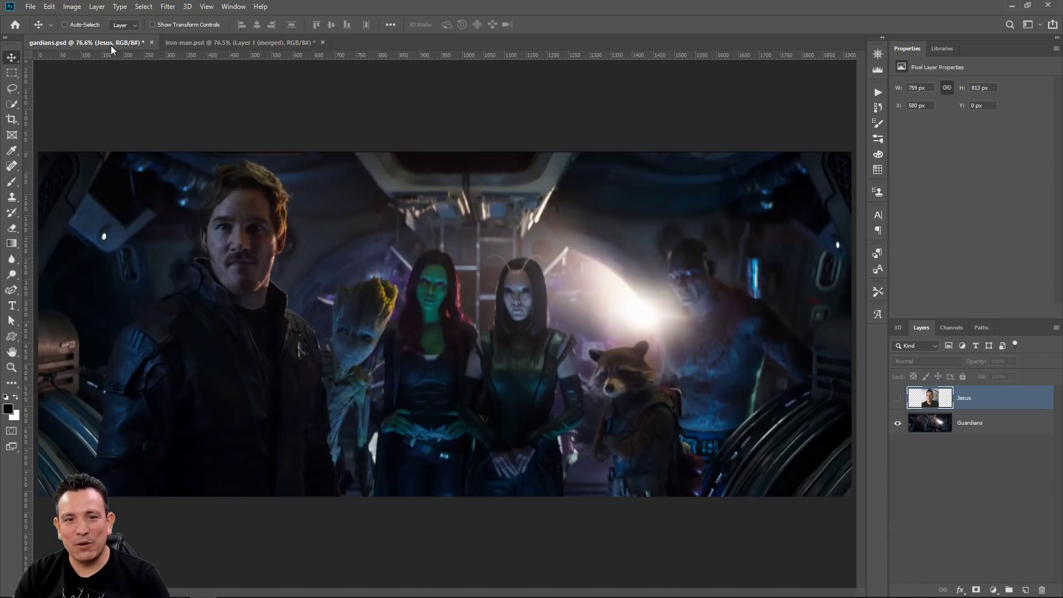
click(898, 399)
click(898, 401)
click(897, 402)
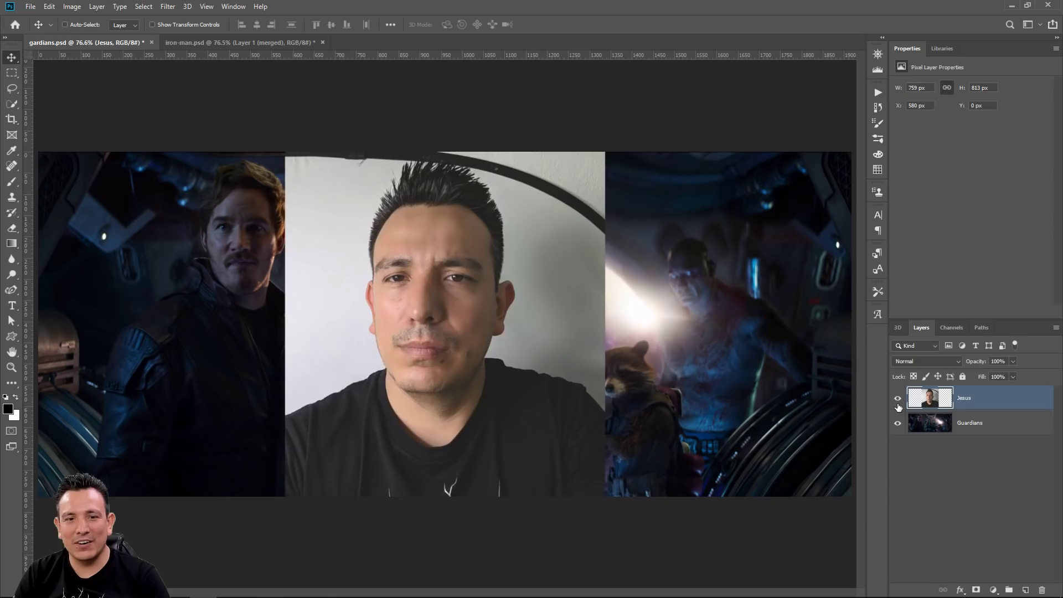
click(898, 401)
click(898, 401)
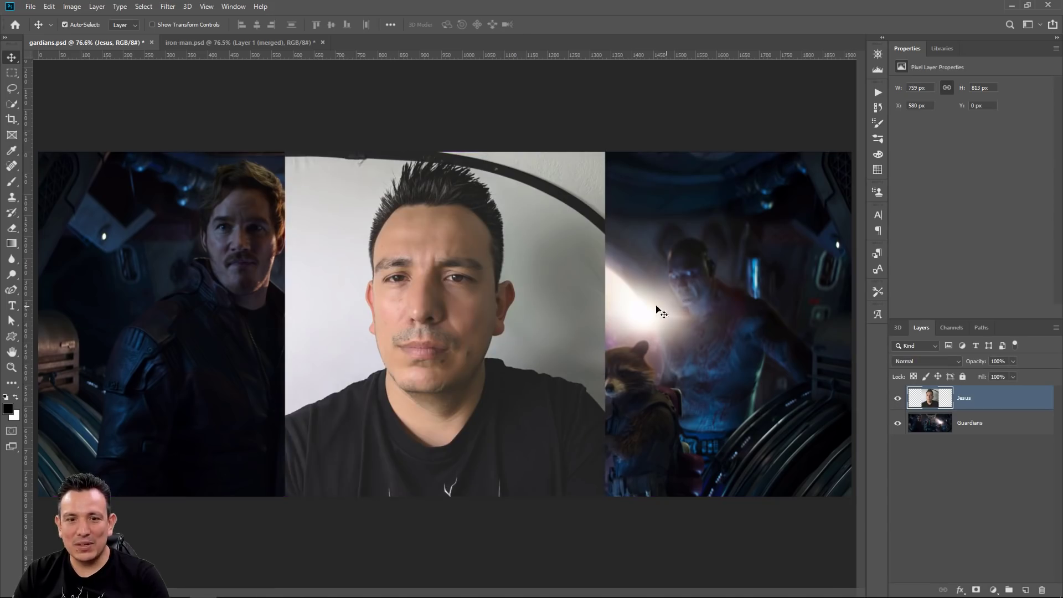
Free-transform the portrait to about 57% and position it over Star-Lord's face at 39% opacity
key(ctrl+t)
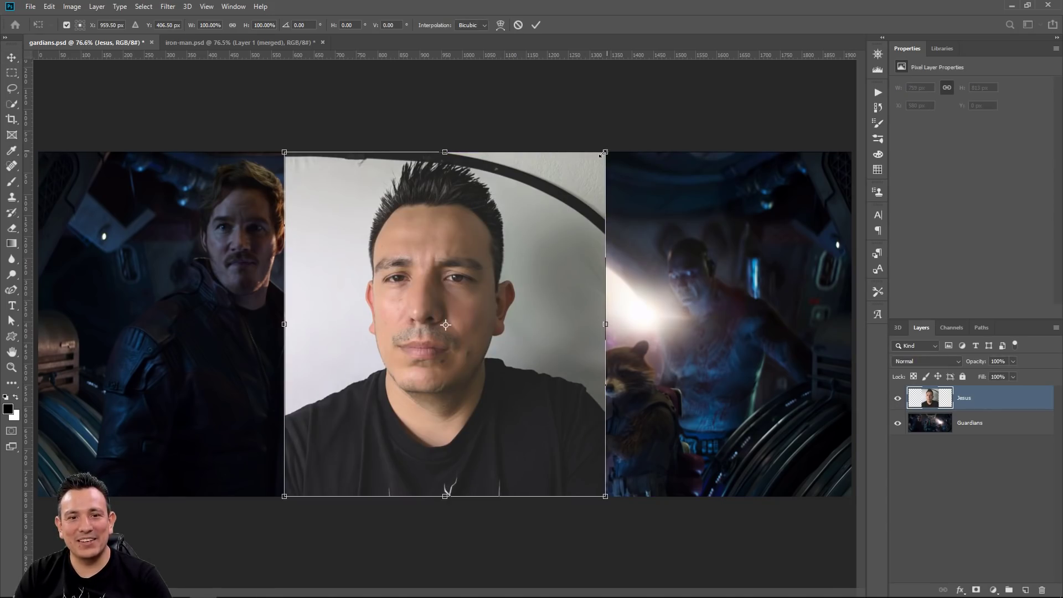
drag(603, 152, 465, 301)
drag(412, 403, 284, 264)
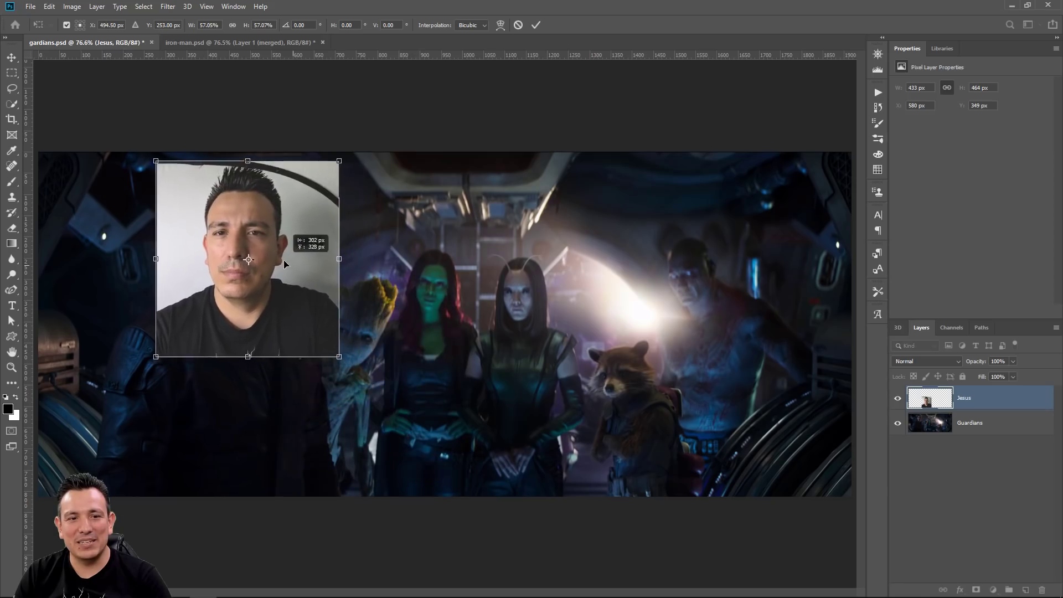
drag(975, 362, 944, 360)
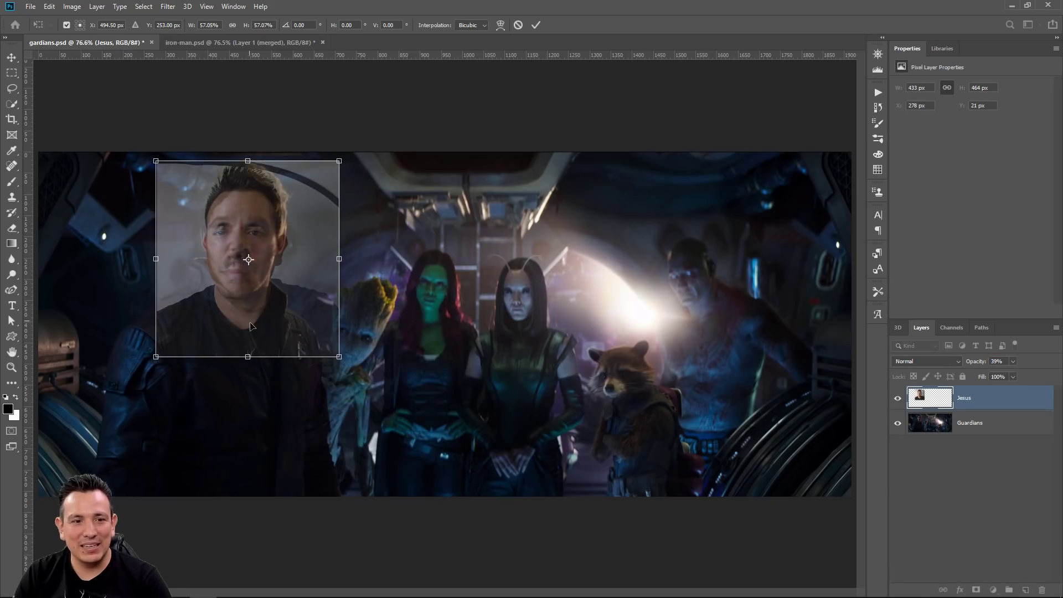
drag(250, 326, 275, 319)
Move the transform reference point onto one eye, about X 450 px, Y 184 px, and toggle the reference point off
drag(248, 256, 230, 230)
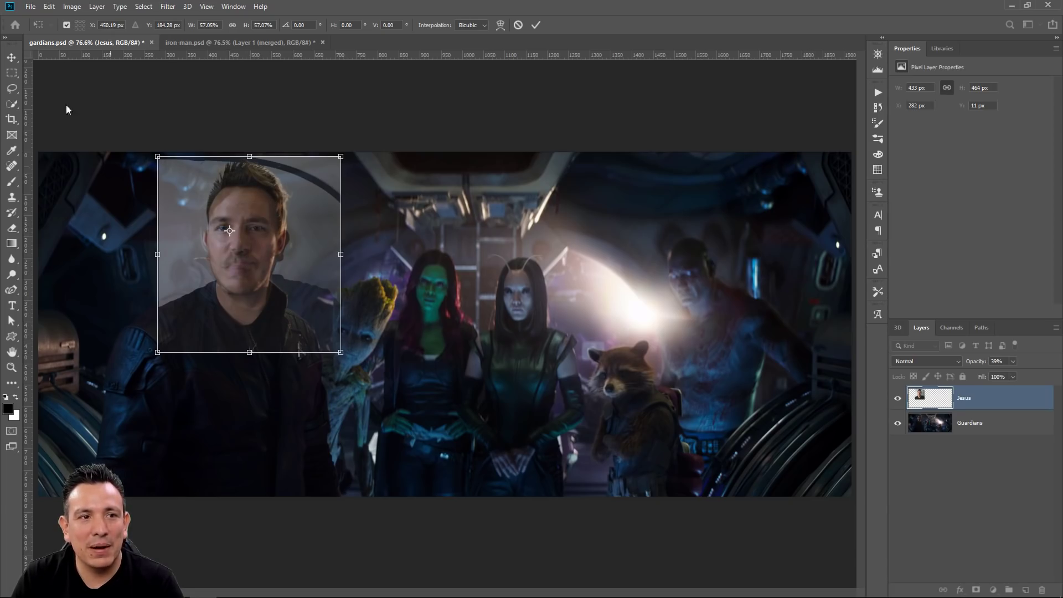
click(67, 26)
click(66, 25)
click(67, 26)
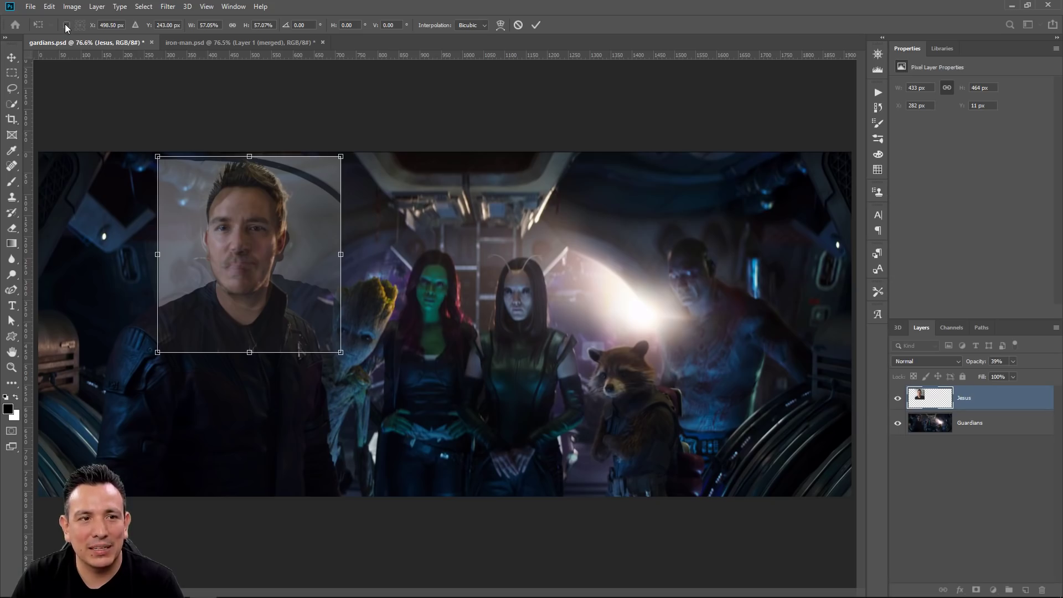
Show the transform reference point on the portrait's eye, about X 446 px, Y 179 px, and scale the portrait to about 55%
click(67, 26)
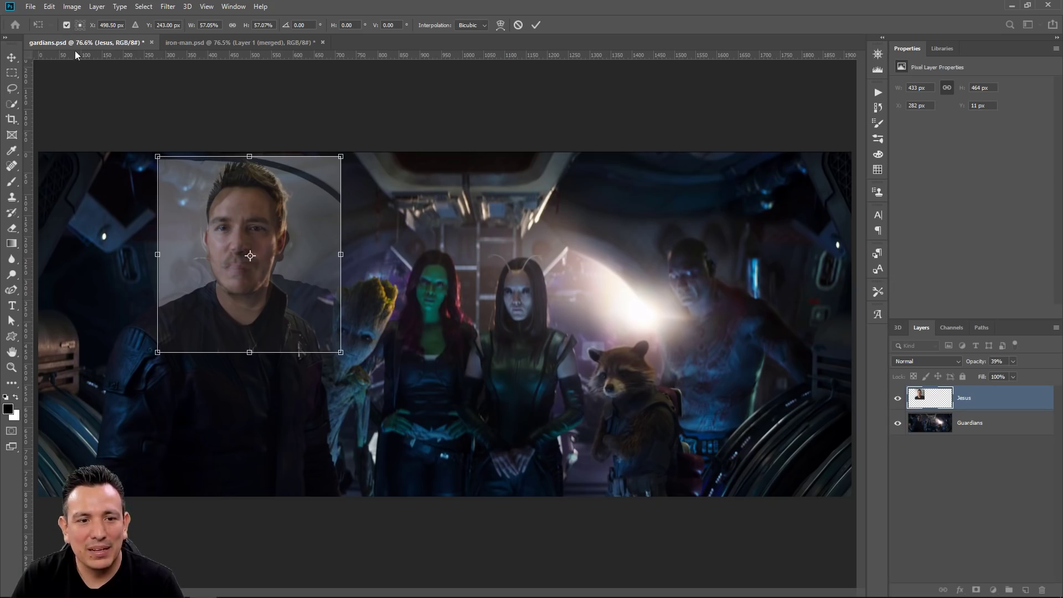
drag(257, 262, 228, 228)
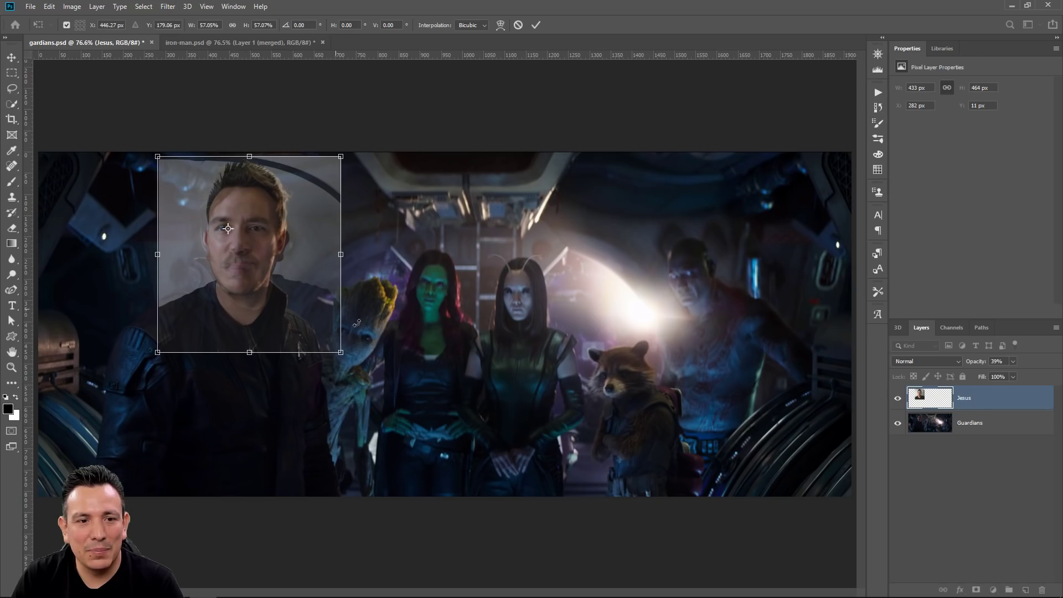
mouse_move(340, 354)
mouse_down()
mouse_move(301, 343)
mouse_move(342, 343)
mouse_move(340, 352)
mouse_move(296, 305)
mouse_move(278, 253)
mouse_move(370, 353)
mouse_move(346, 339)
mouse_up()
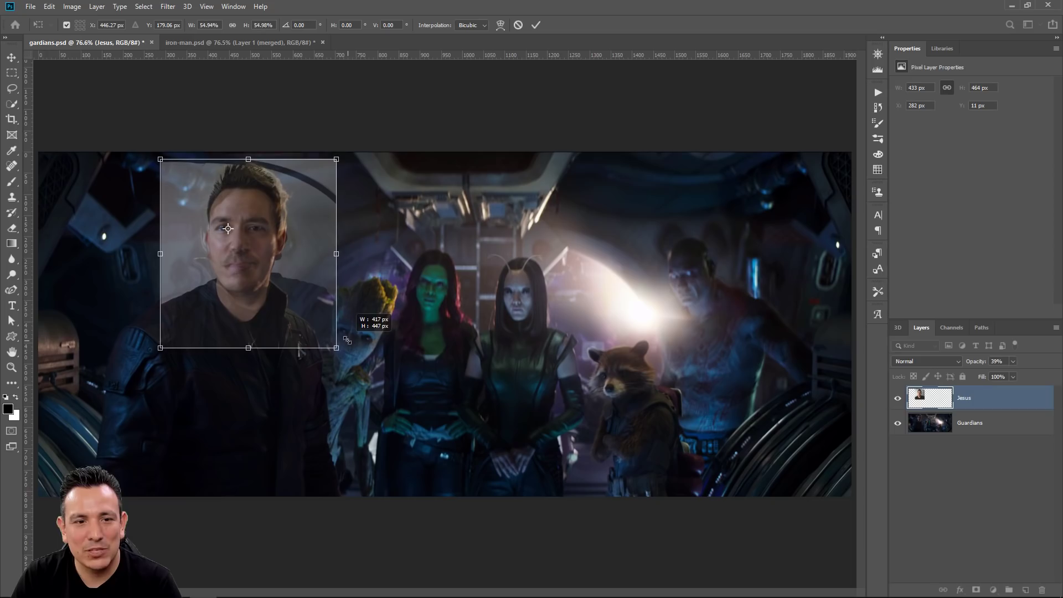
Warp the portrait by pulling both lower corners of the warp mesh upward at the shoulders
right_click(236, 270)
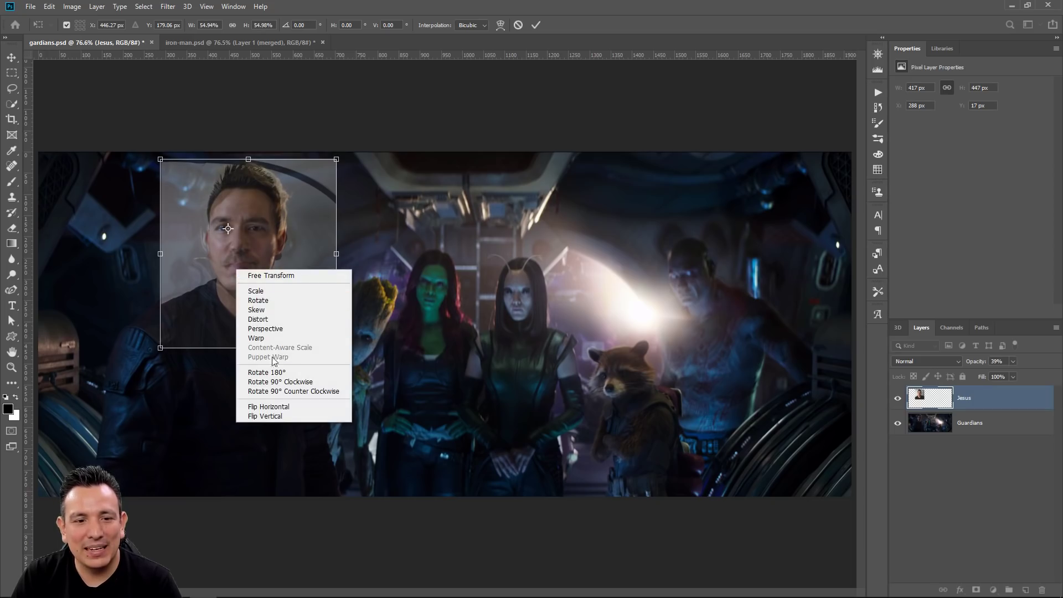
click(256, 338)
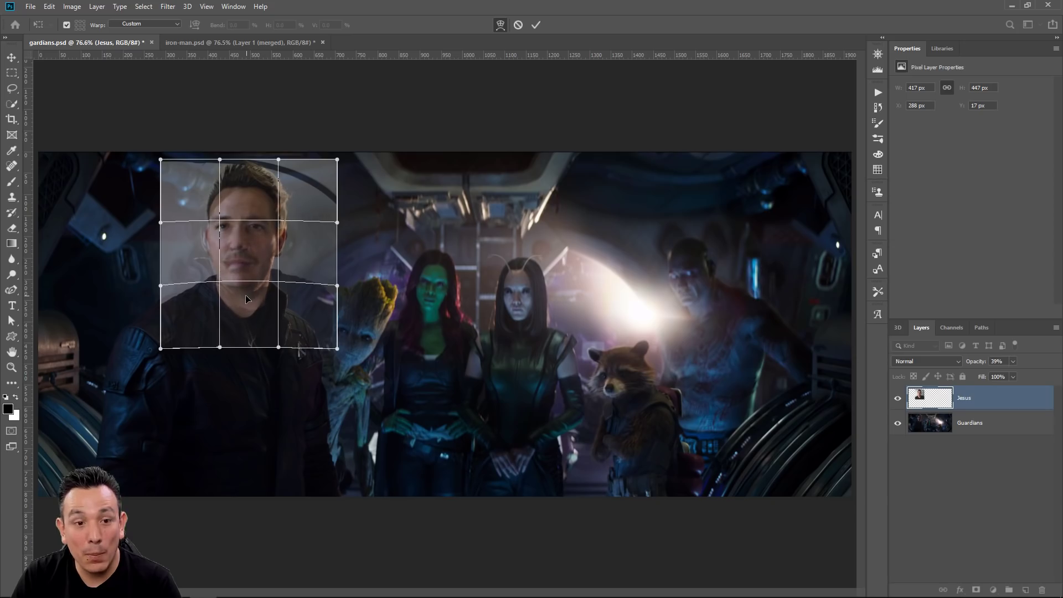
drag(337, 348, 335, 324)
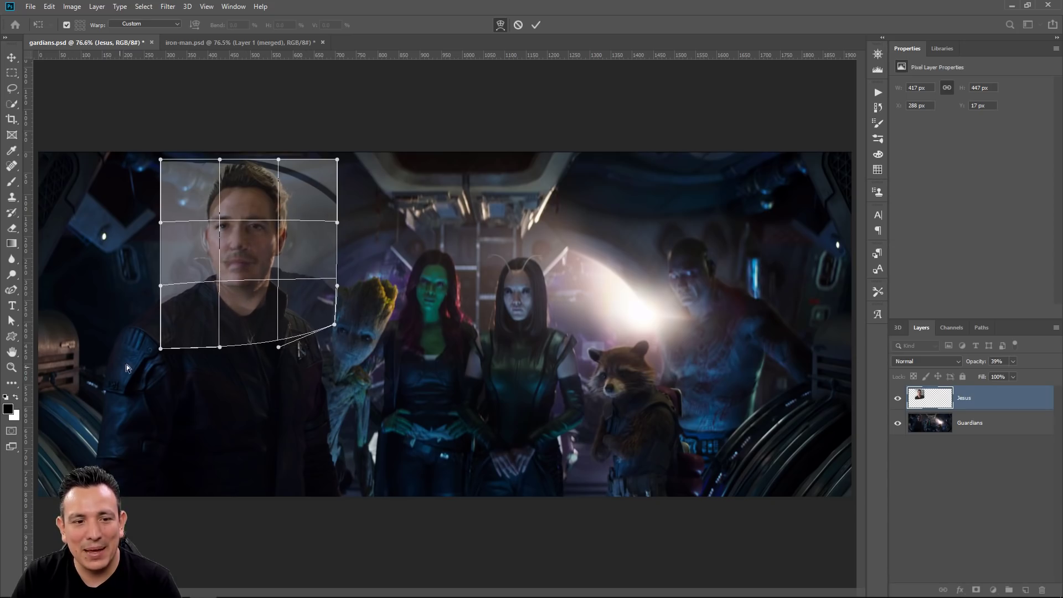
drag(161, 350, 168, 333)
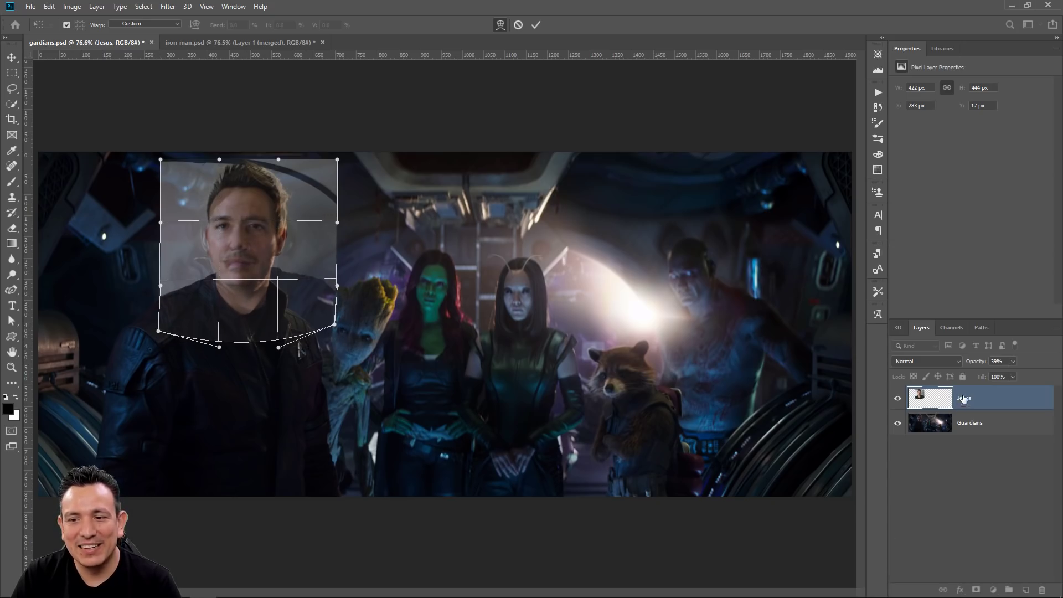
Set the portrait layer's opacity to 53%, reshape the lower edge of the warp mesh slightly, and apply the warp
mouse_move(973, 366)
mouse_down()
mouse_move(950, 366)
mouse_move(973, 366)
mouse_move(961, 364)
mouse_up()
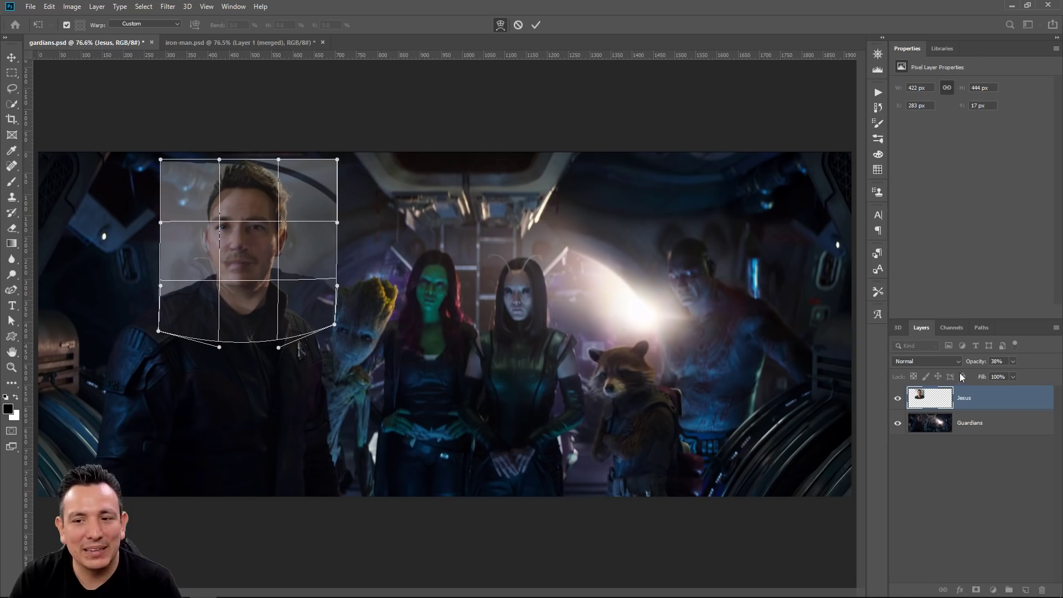
mouse_move(971, 364)
mouse_down()
mouse_move(955, 363)
mouse_move(979, 369)
mouse_up()
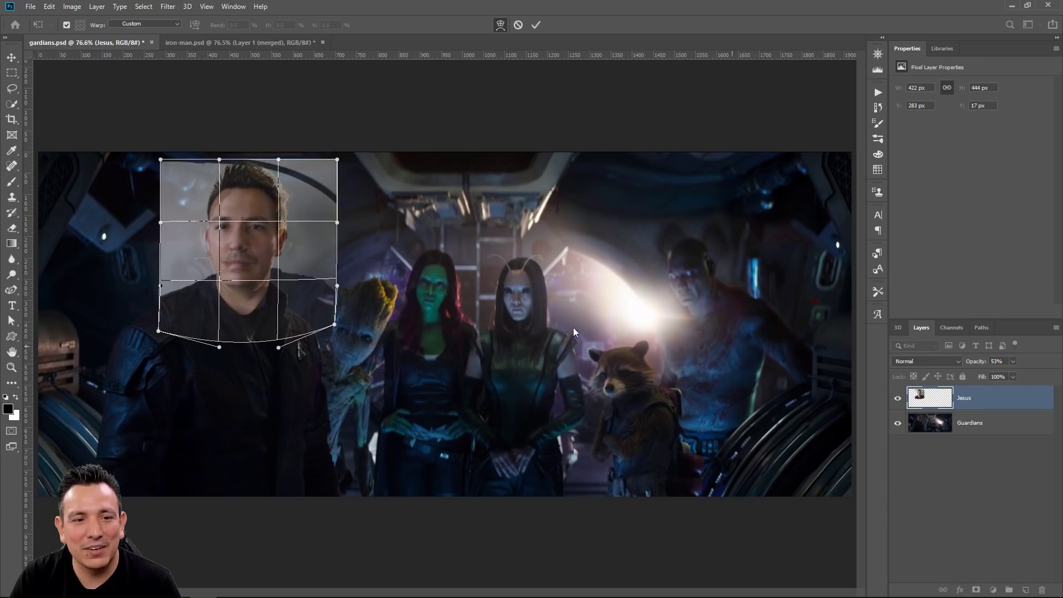
drag(219, 347, 245, 355)
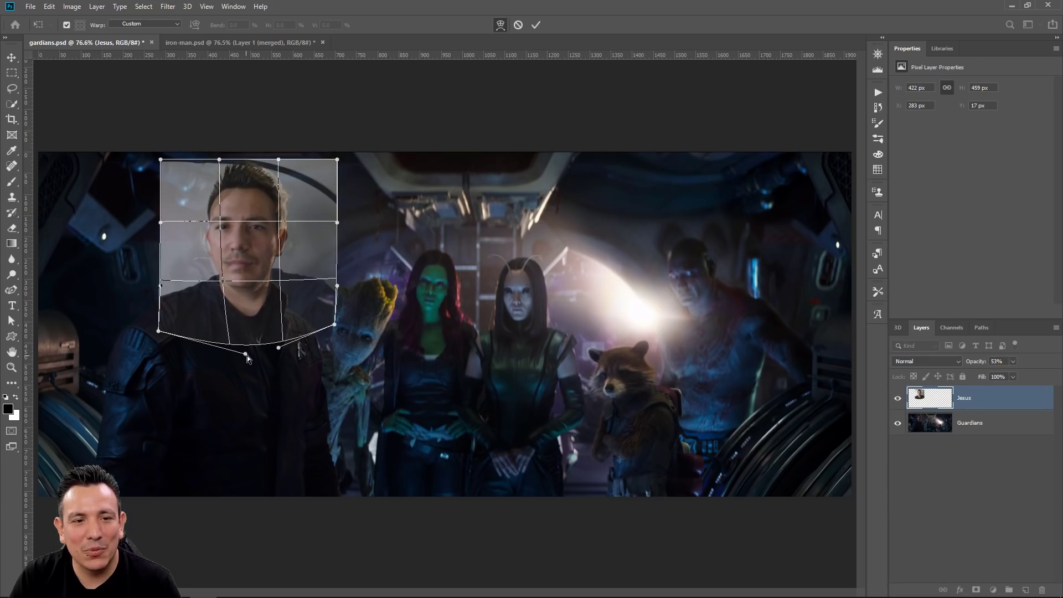
key(Return)
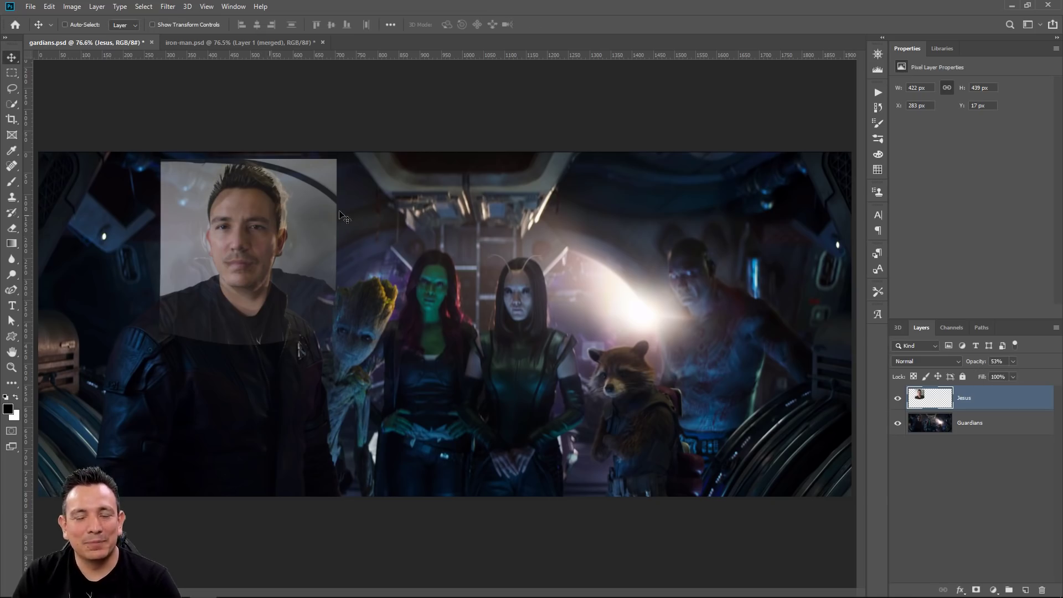
Toggle the portrait layer's visibility to compare its facial alignment with Star-Lord's face
click(893, 399)
click(895, 400)
click(894, 400)
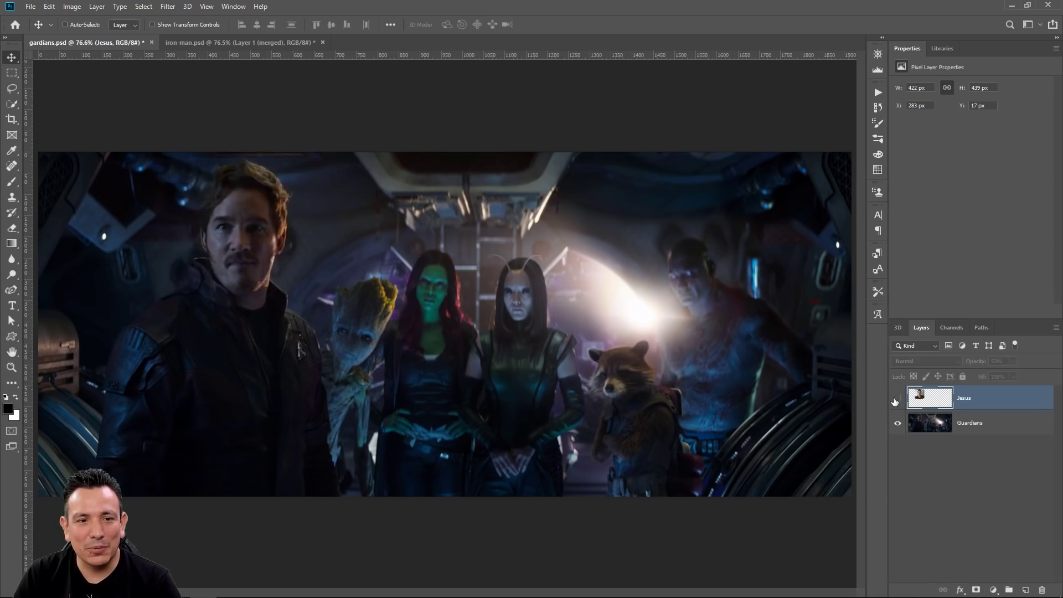
click(894, 401)
click(895, 401)
click(895, 401)
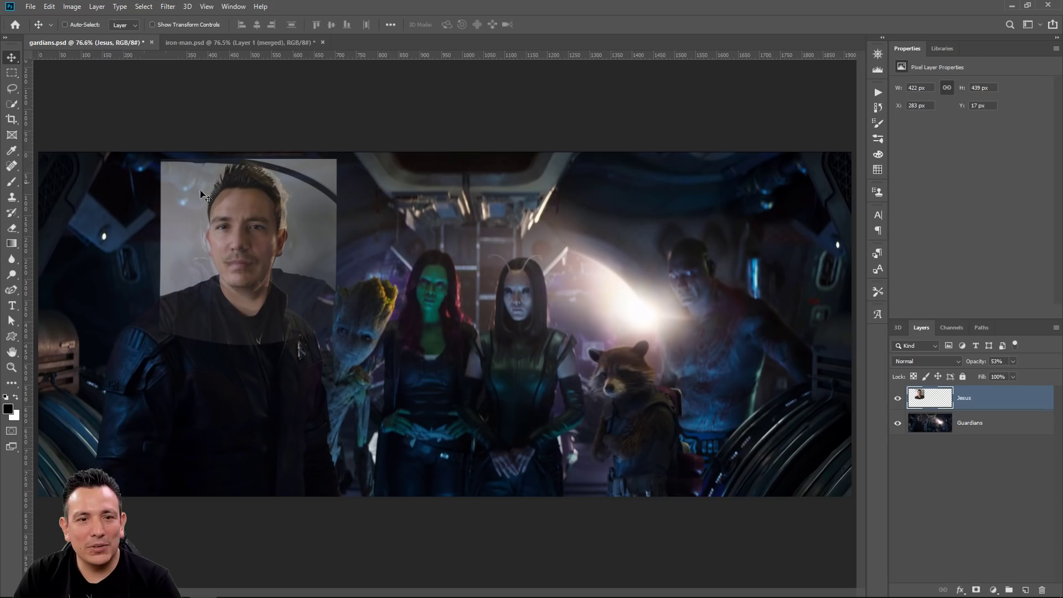
Set the portrait layer to 100% opacity and lasso a freehand selection around the eyebrows, eyes, nose, mouth and chin
drag(976, 361, 1021, 359)
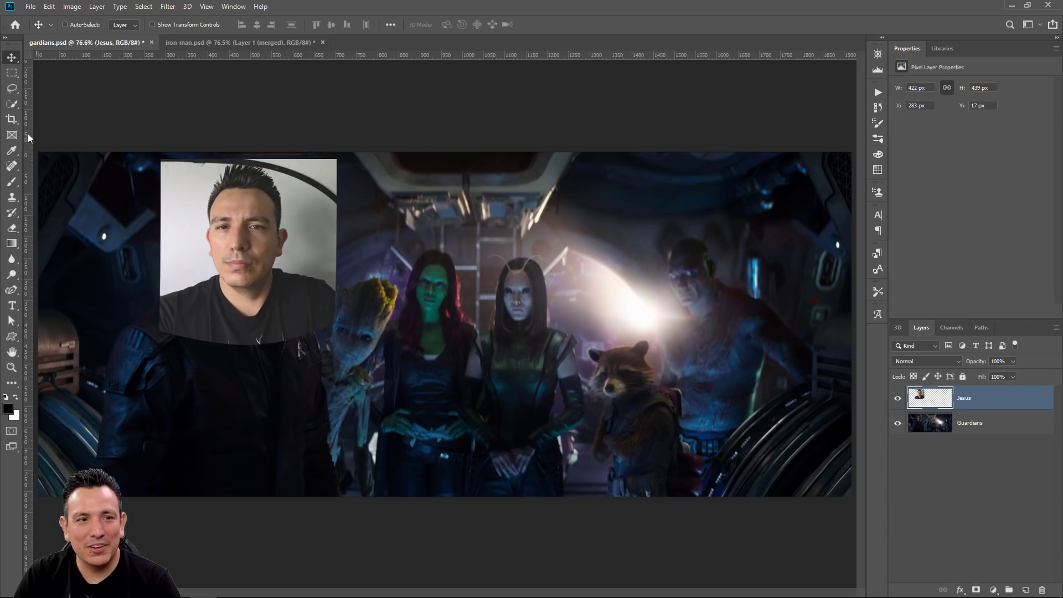
click(12, 88)
right_click(15, 90)
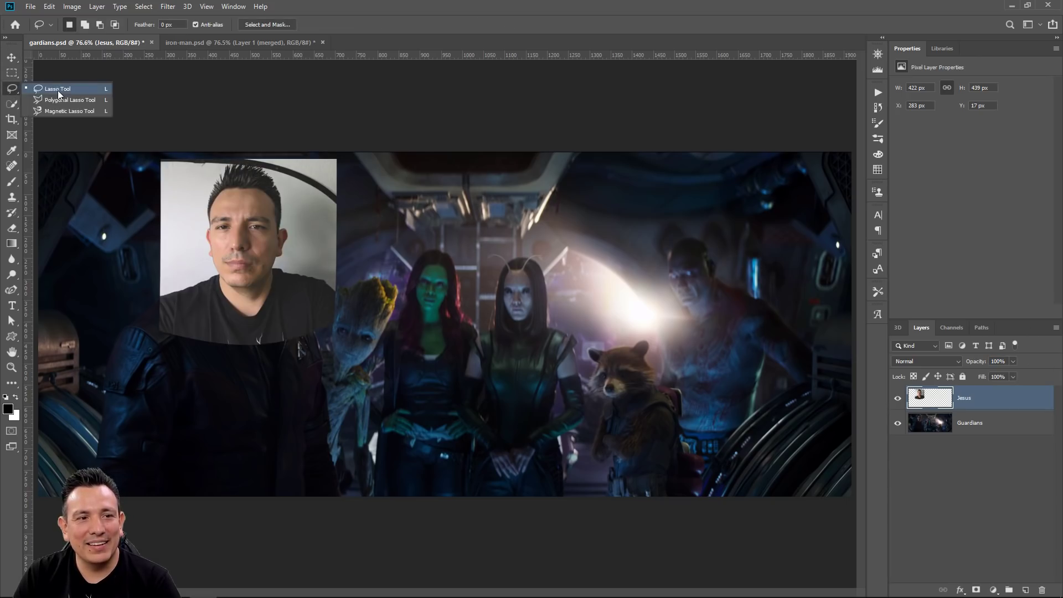
click(58, 90)
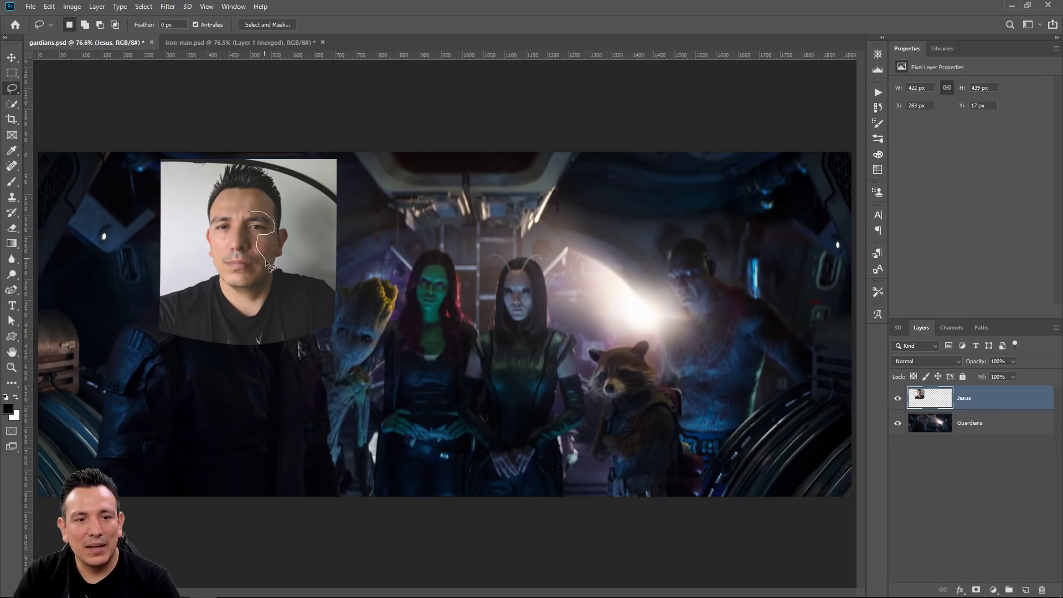
mouse_move(266, 262)
mouse_down()
mouse_move(252, 285)
mouse_move(215, 250)
mouse_move(224, 241)
mouse_move(211, 219)
mouse_move(232, 212)
mouse_up()
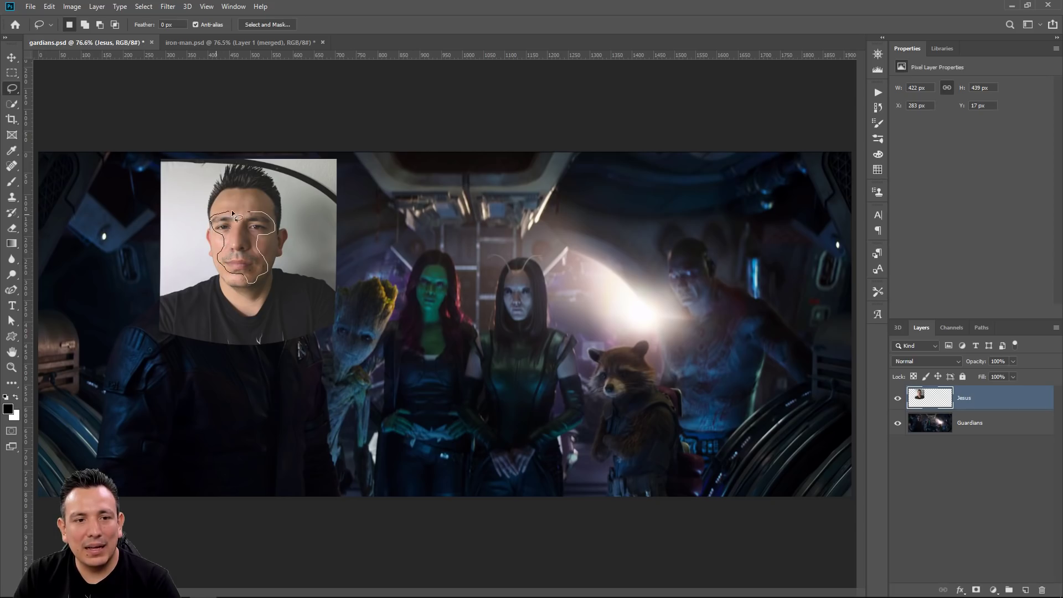
Hide the portrait layer and duplicate the Guardians layer, keeping the face selection active
click(941, 432)
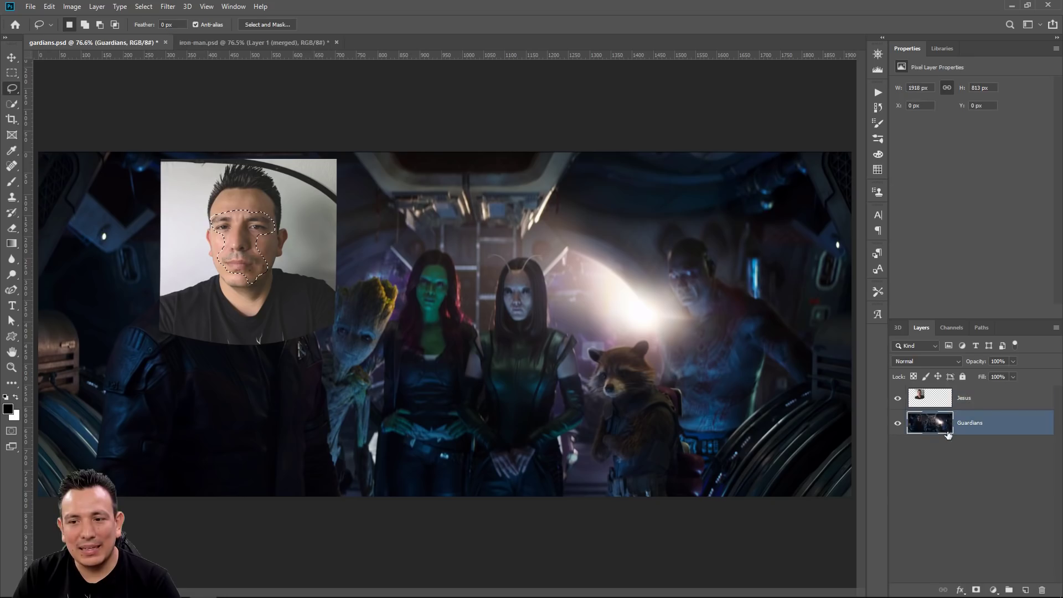
click(898, 397)
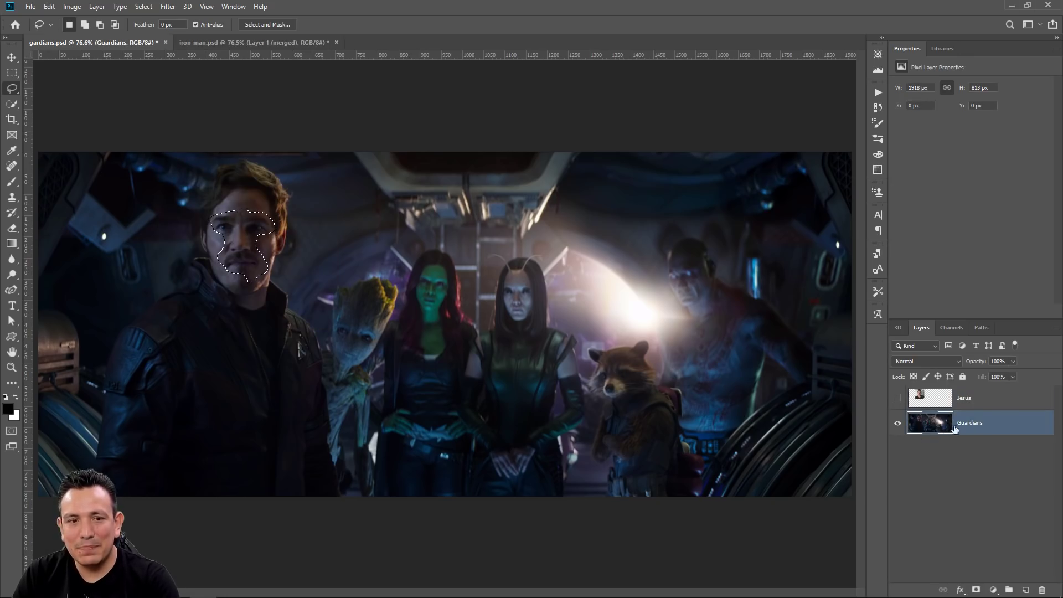
drag(932, 431, 963, 499)
drag(1024, 576, 1025, 589)
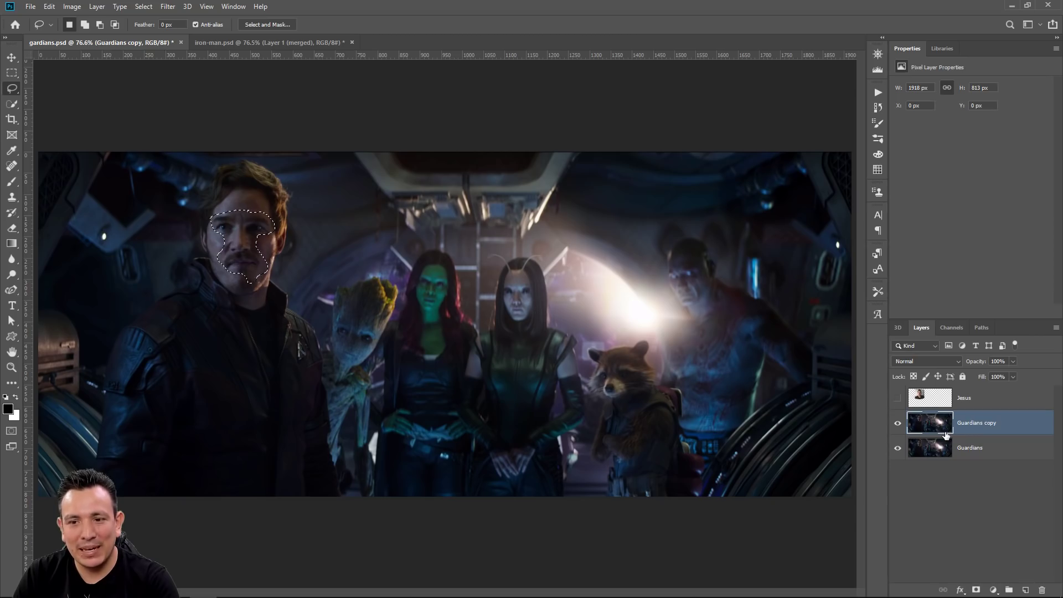
Contract the face selection by 3 pixels and delete that area from the Guardians copy layer, with the original Guardians layer hidden
click(145, 8)
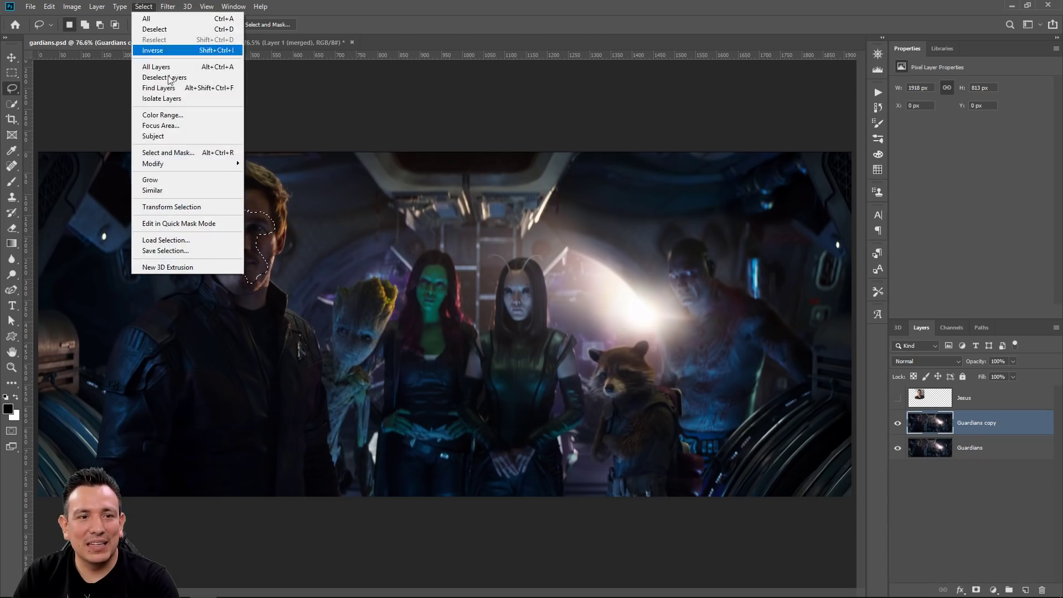
mouse_move(186, 165)
click(278, 194)
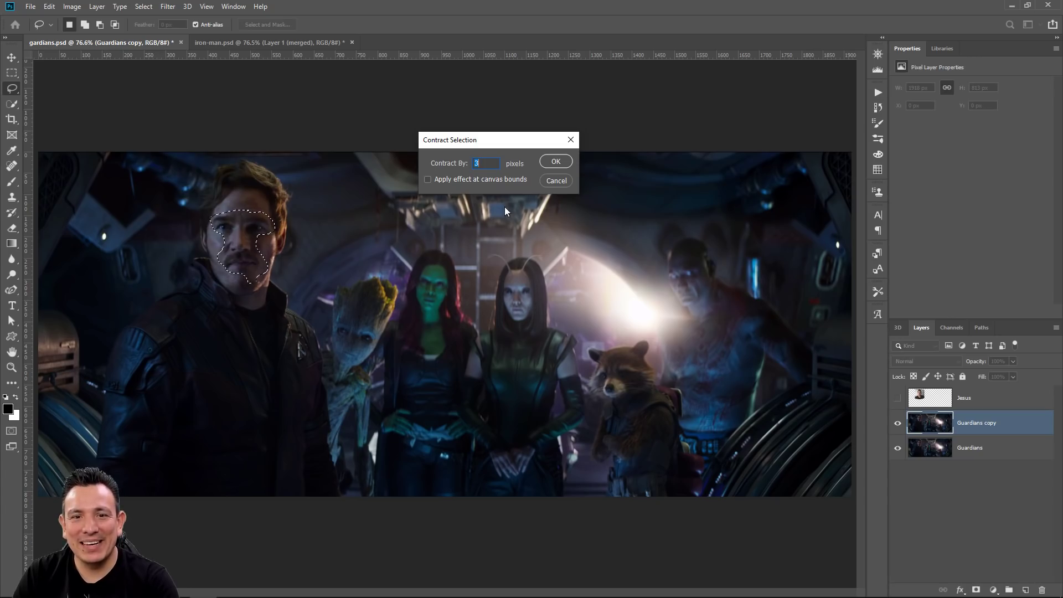
click(550, 160)
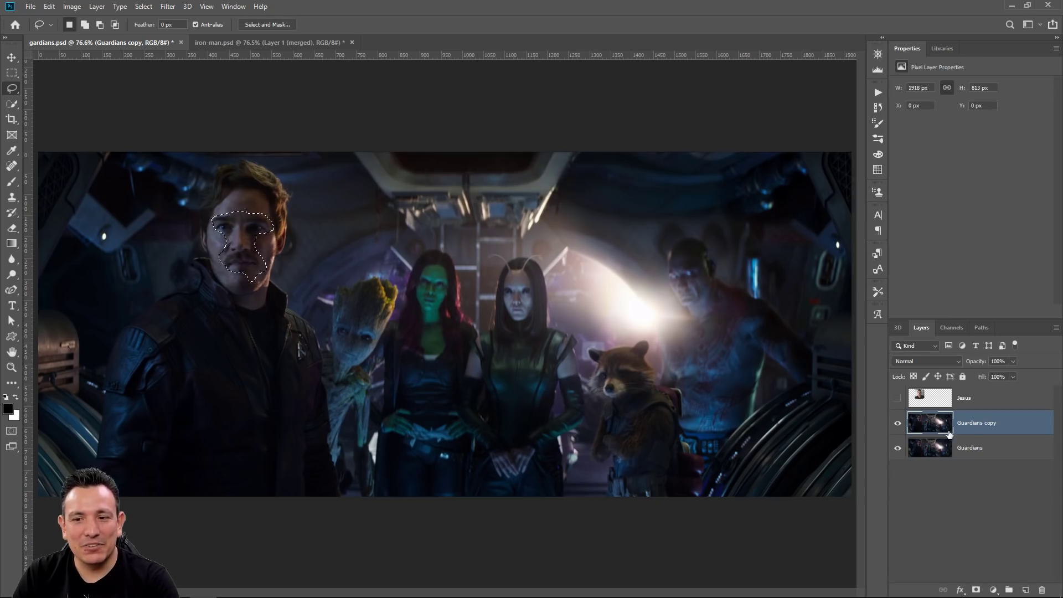
key(Delete)
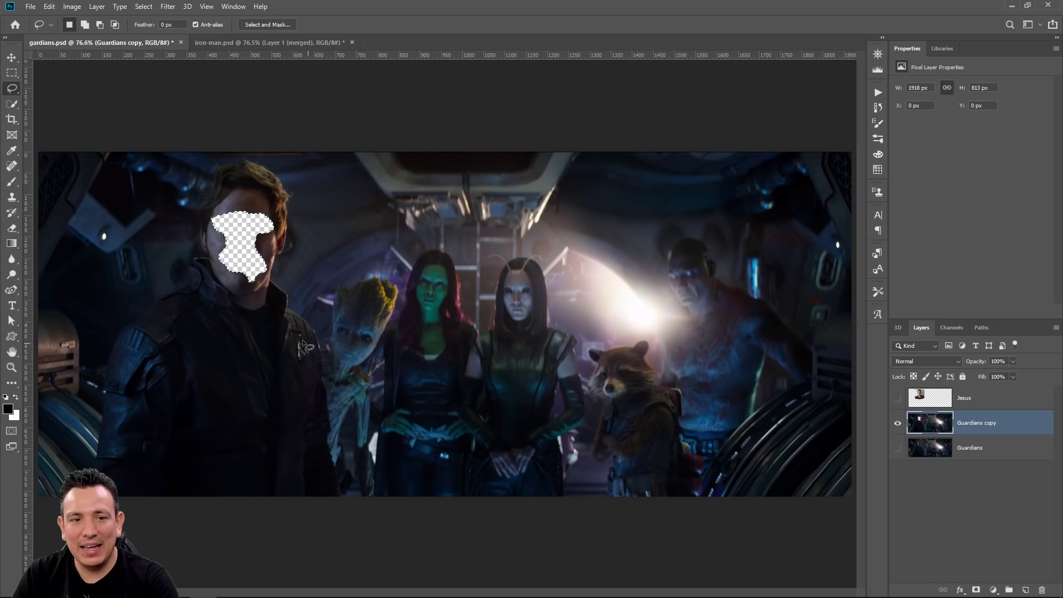
click(897, 447)
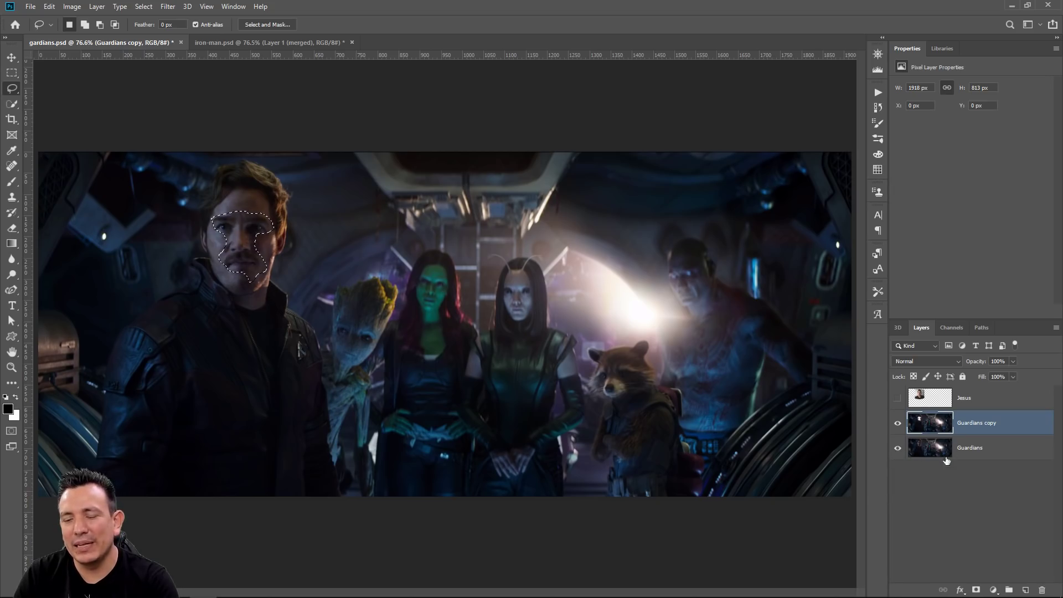
click(898, 447)
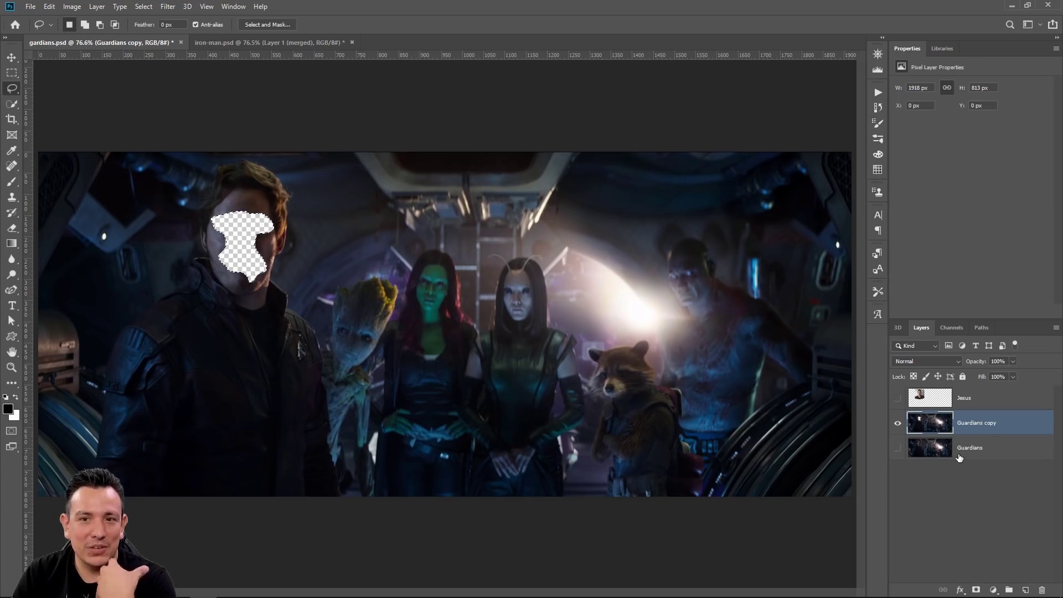
Show the portrait layer, invert the face selection to delete everything outside the facial features, and deselect
click(897, 398)
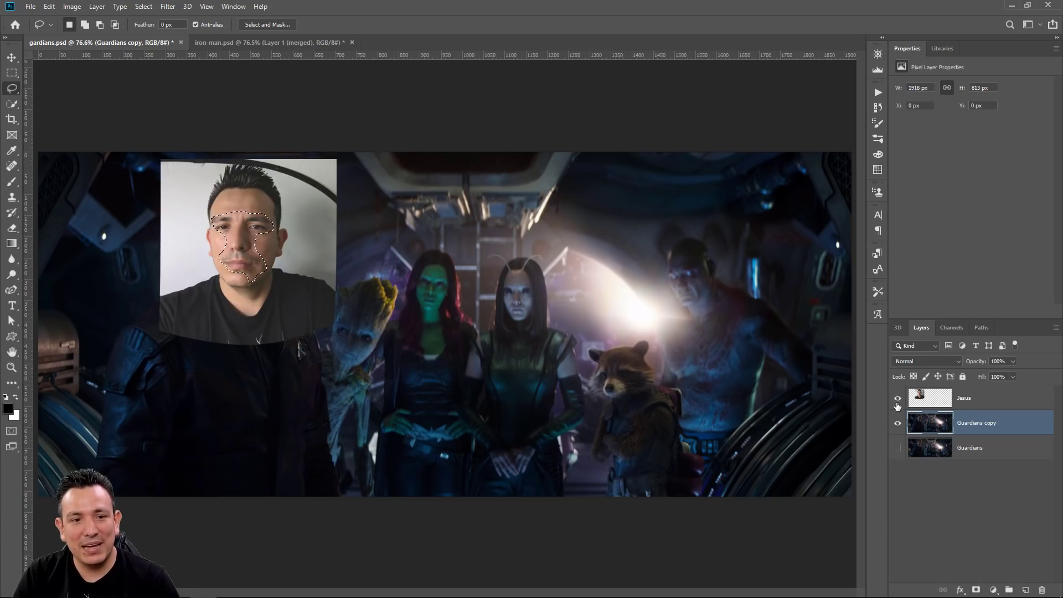
click(929, 404)
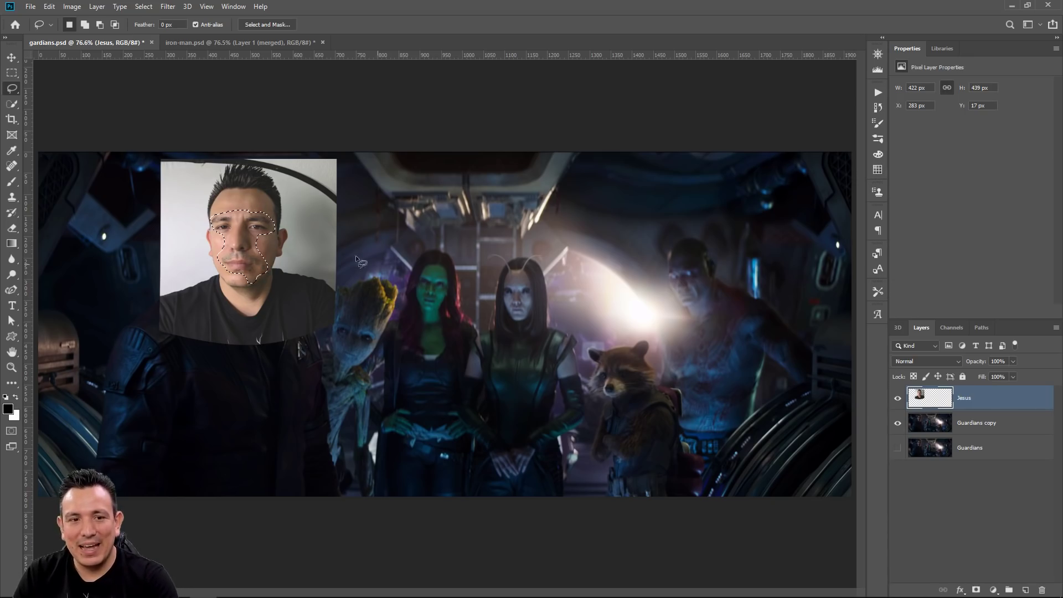
right_click(235, 233)
click(250, 250)
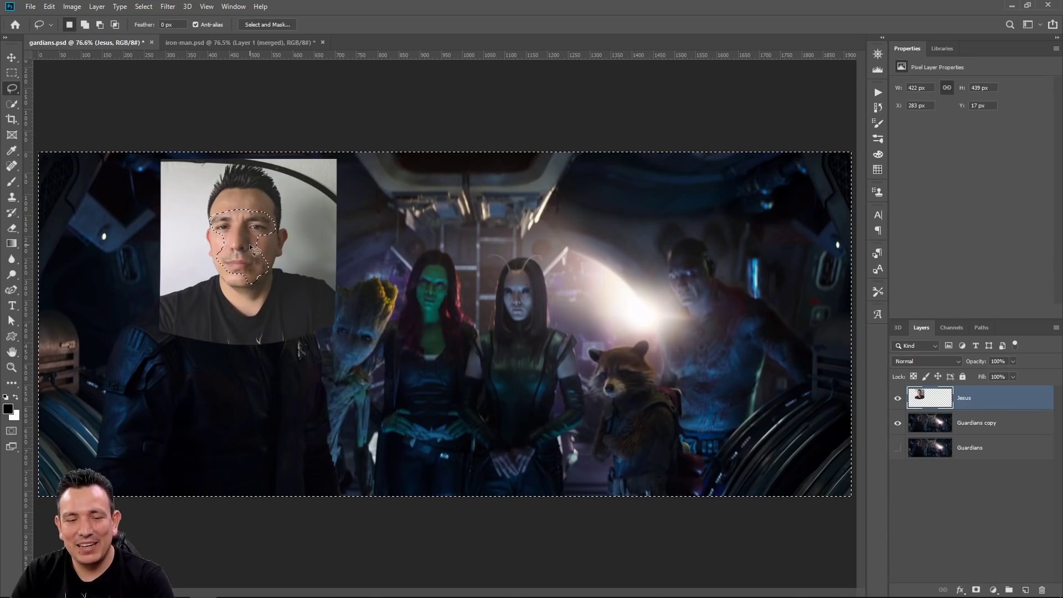
key(Delete)
key(ctrl+d)
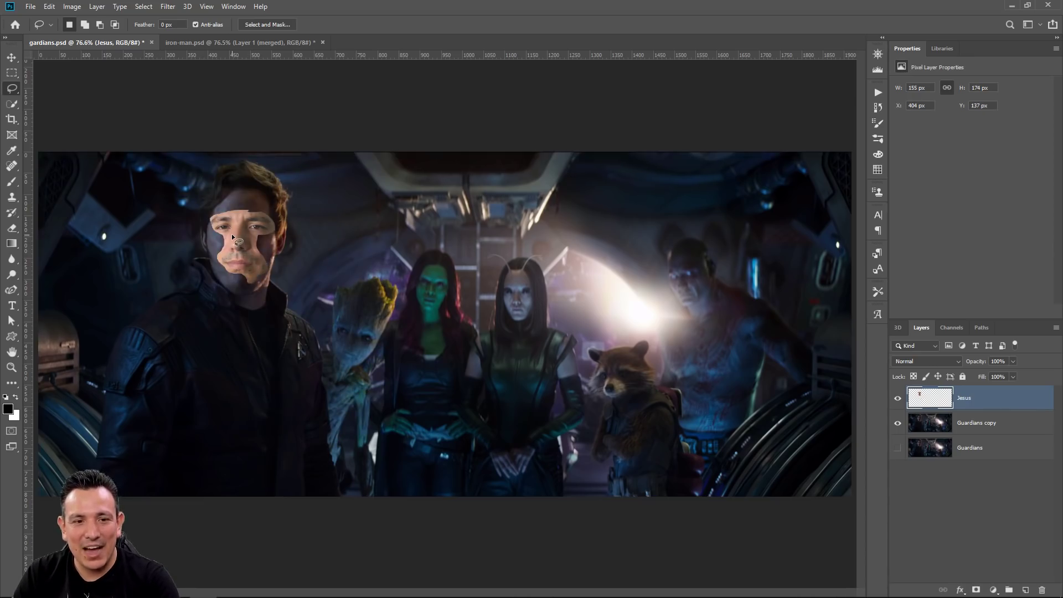
Load the cut-out face layer's outline as a selection and contract it by 3 pixels
ctrl+click(928, 401)
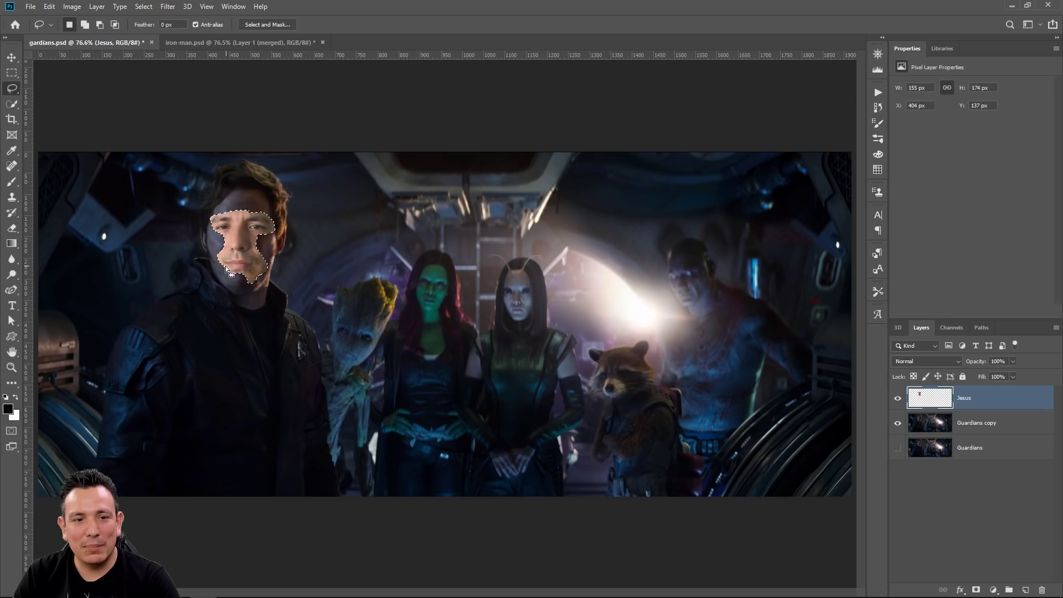
click(139, 7)
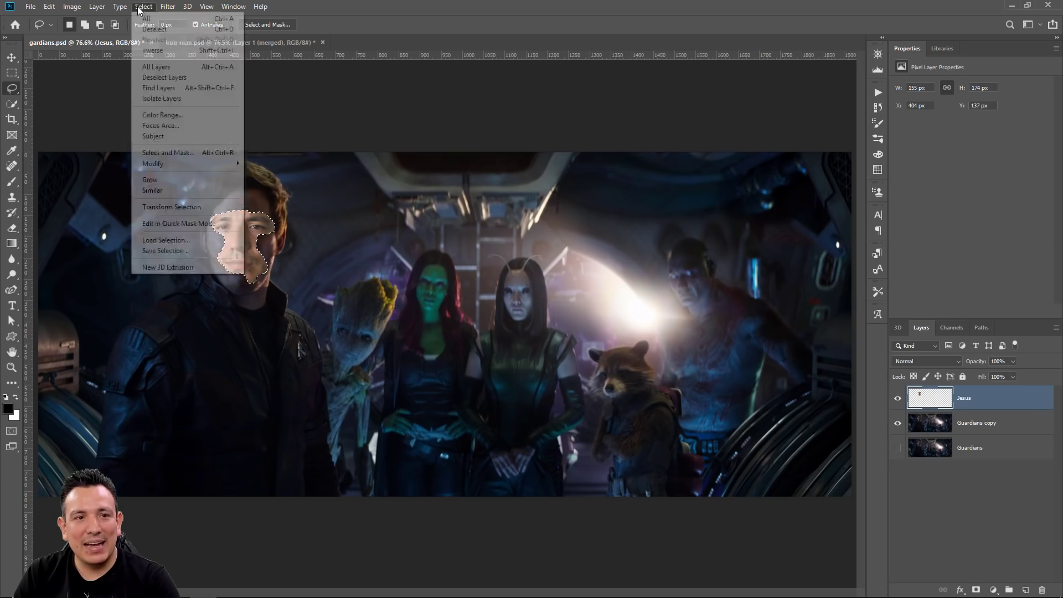
mouse_move(177, 163)
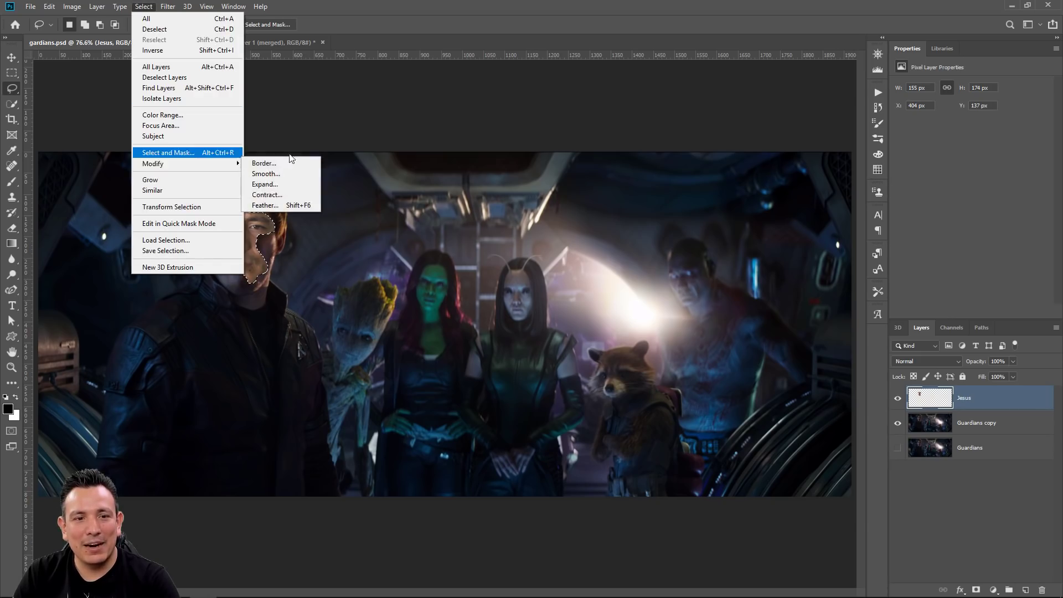
click(294, 195)
click(557, 162)
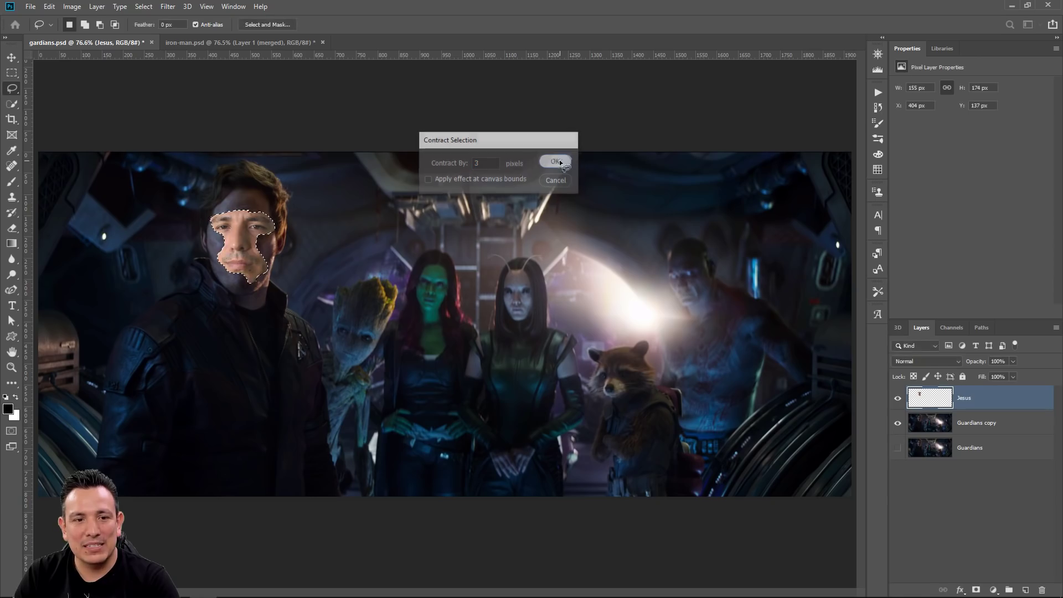
Hide the cut-out face layer and delete the selected face area from the Guardians copy layer
click(897, 398)
click(920, 428)
key(Delete)
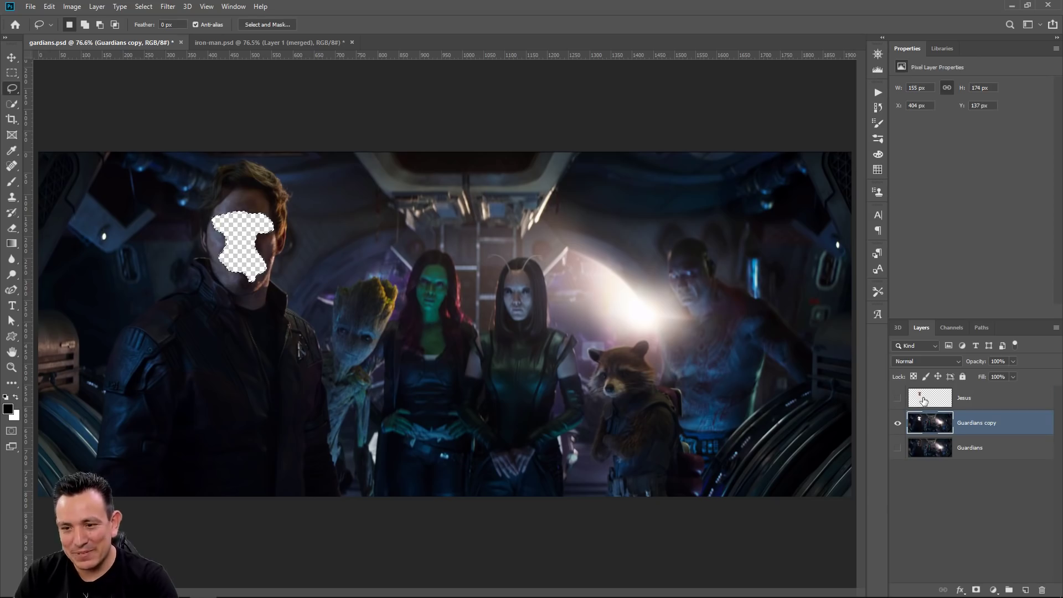
Show the cut-out face layer and auto-blend it with the Guardians copy layer using Panorama, Seamless Tones and Colors, and Content Aware Fill
click(920, 408)
click(898, 398)
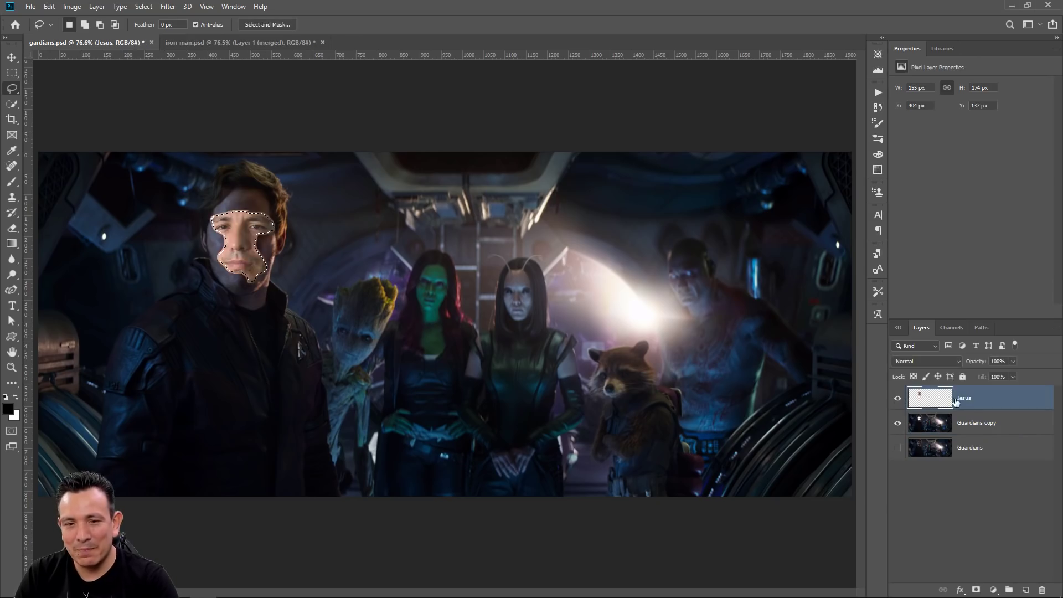
ctrl+click(931, 424)
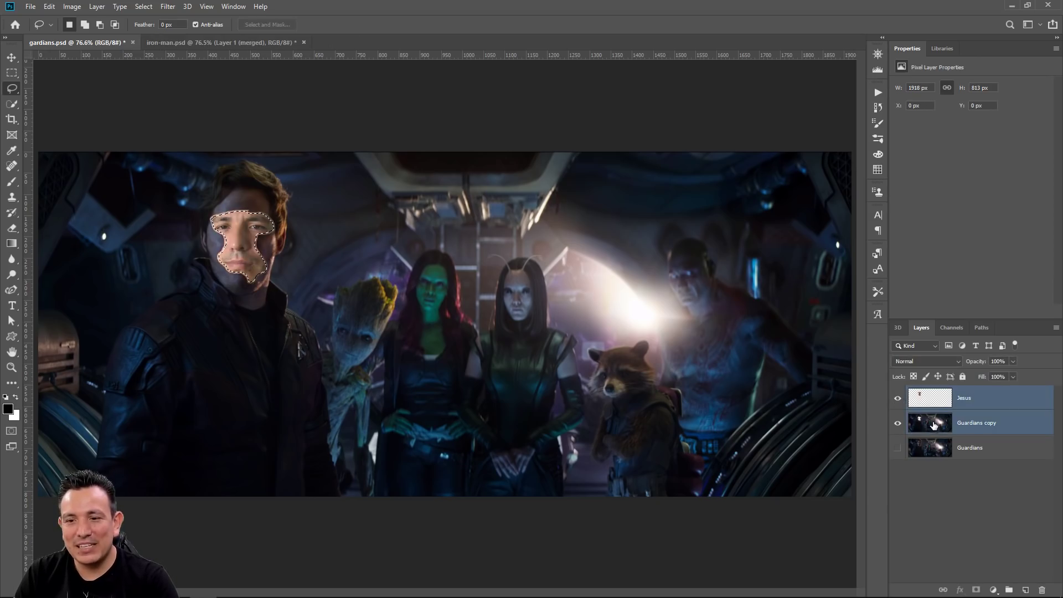
click(50, 8)
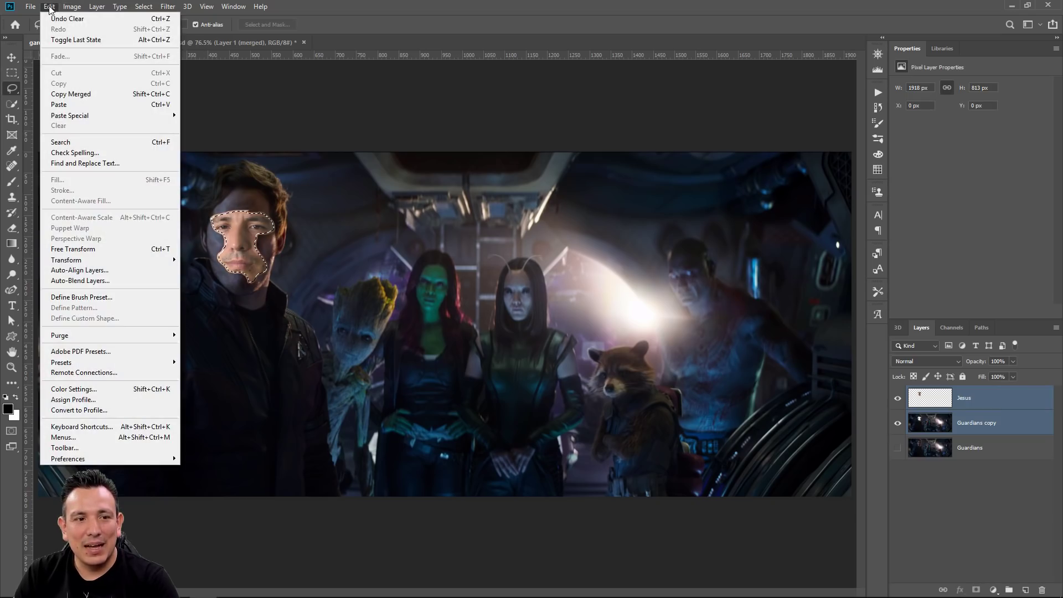
click(80, 280)
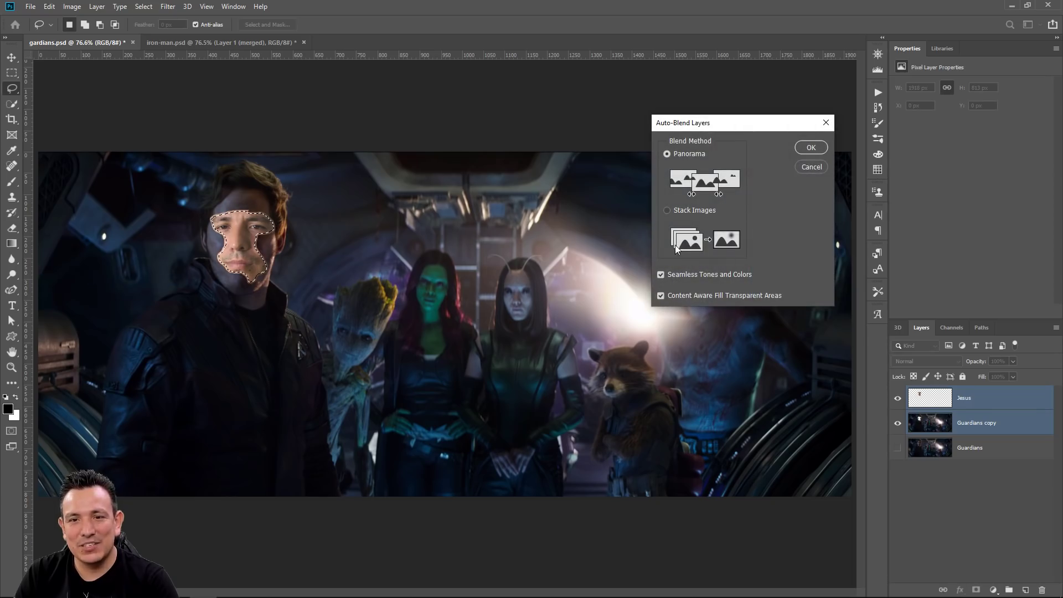
click(809, 148)
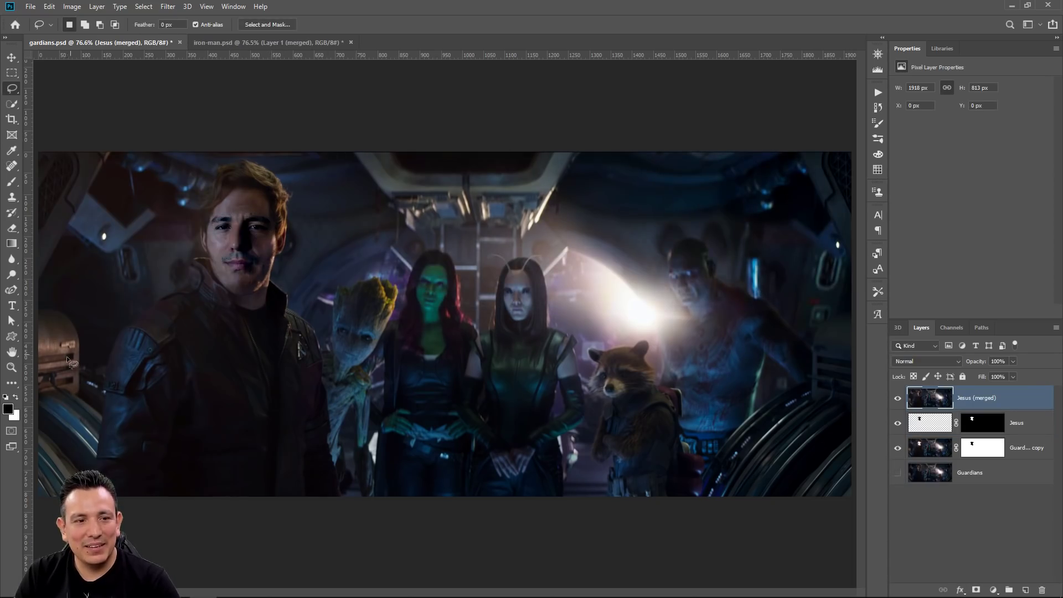
Examine the blended face on Star-Lord up close and within the whole image
key(z)
drag(223, 233, 281, 370)
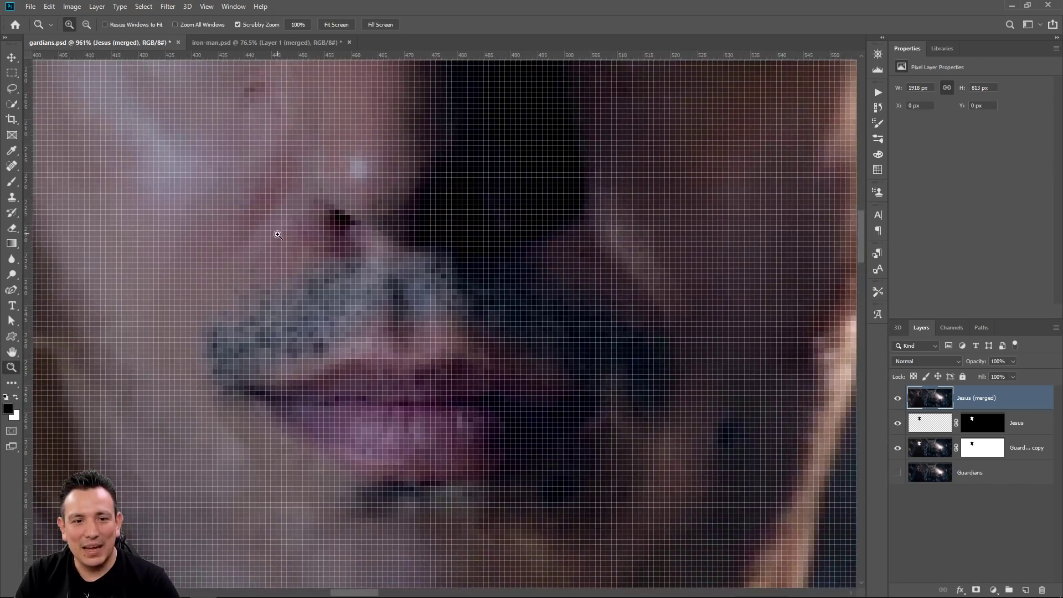
right_click(276, 232)
click(283, 241)
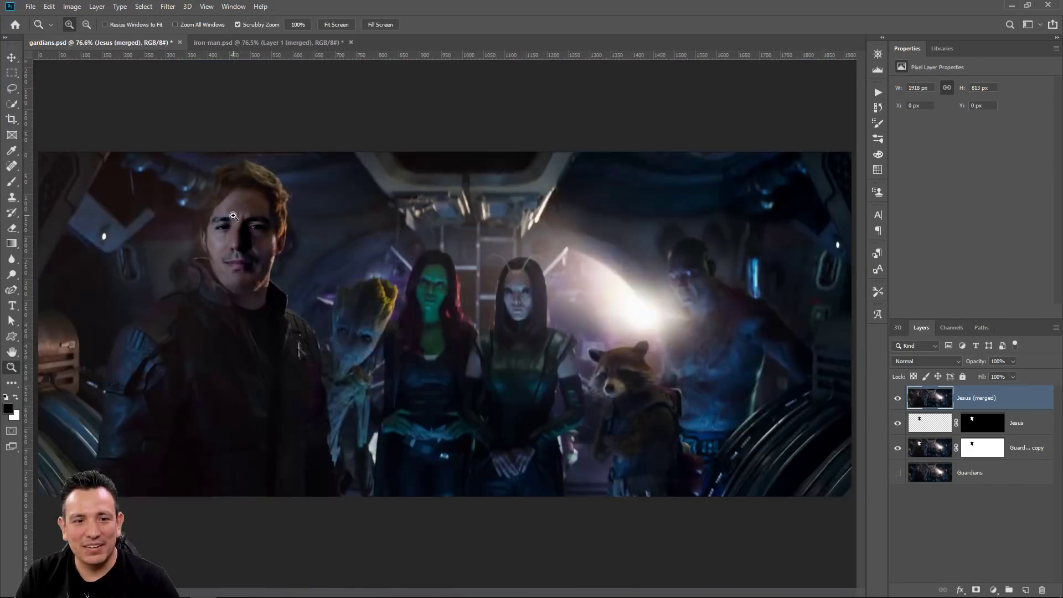
triple_click(233, 216)
drag(232, 170, 310, 279)
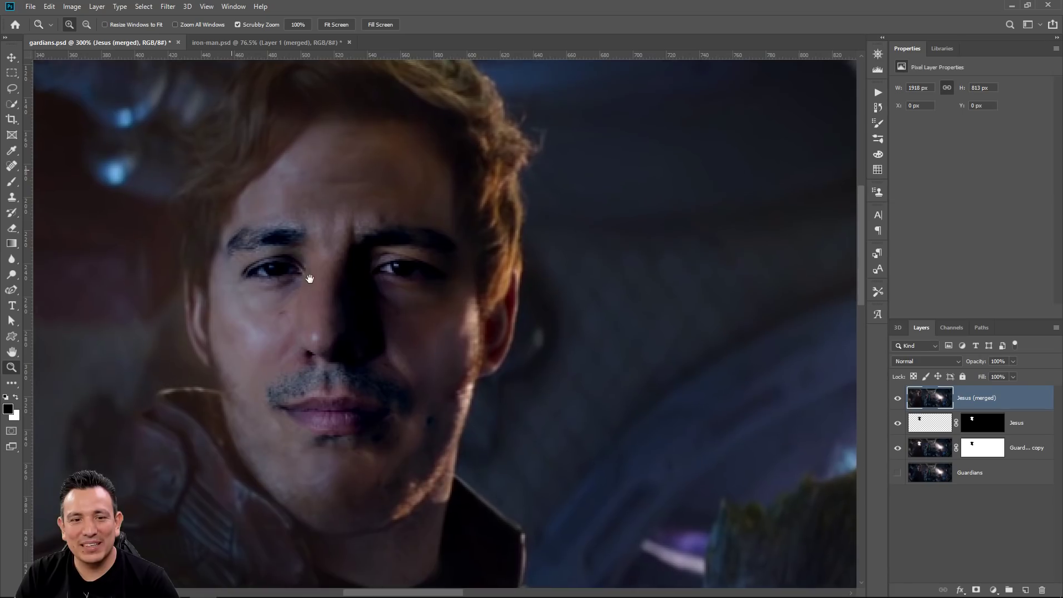
right_click(452, 300)
click(458, 305)
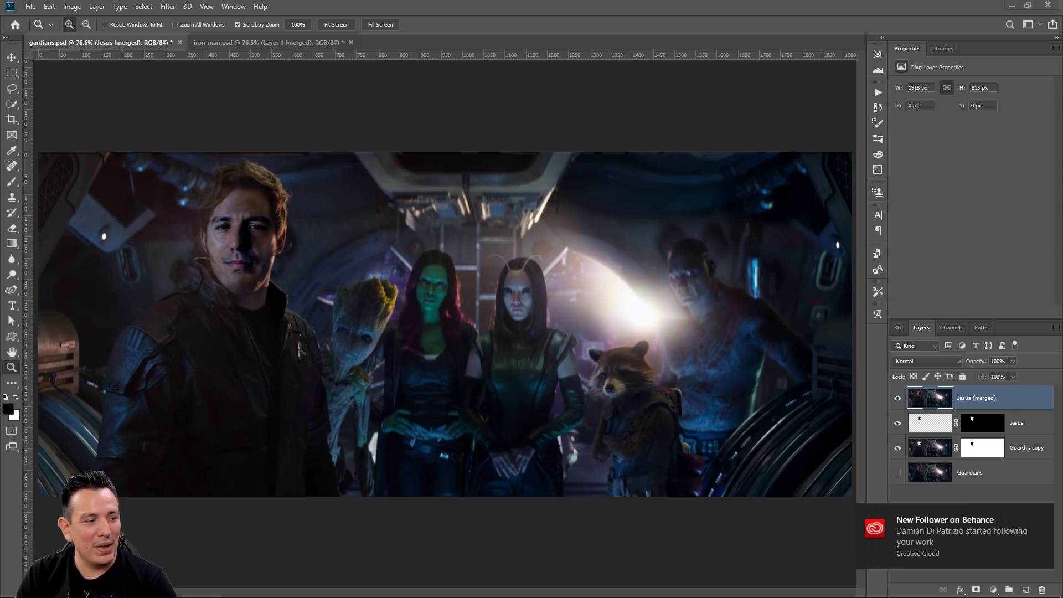
Switch to Discord in the browser and review the newest posts in the design-feedback channel
key(alt+Tab)
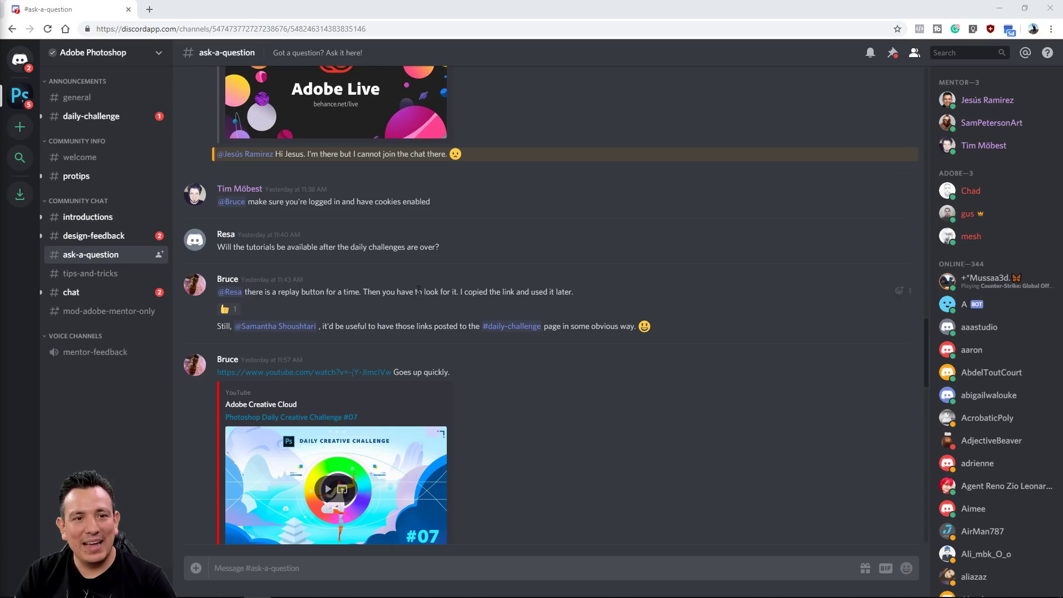
click(94, 238)
scroll(523, 350, down, 5)
scroll(518, 351, down, 10)
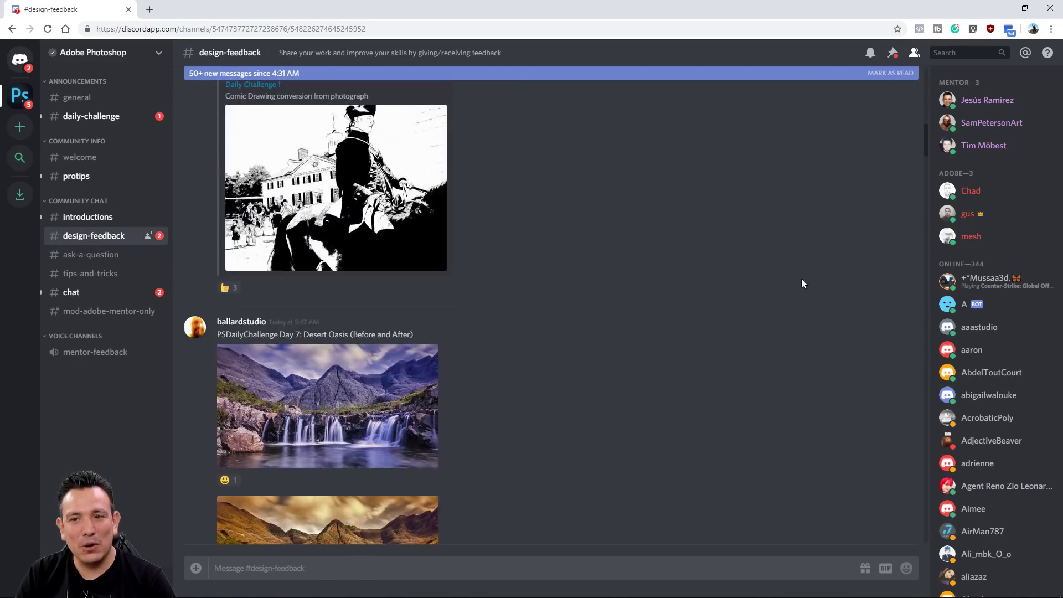
drag(927, 164, 935, 529)
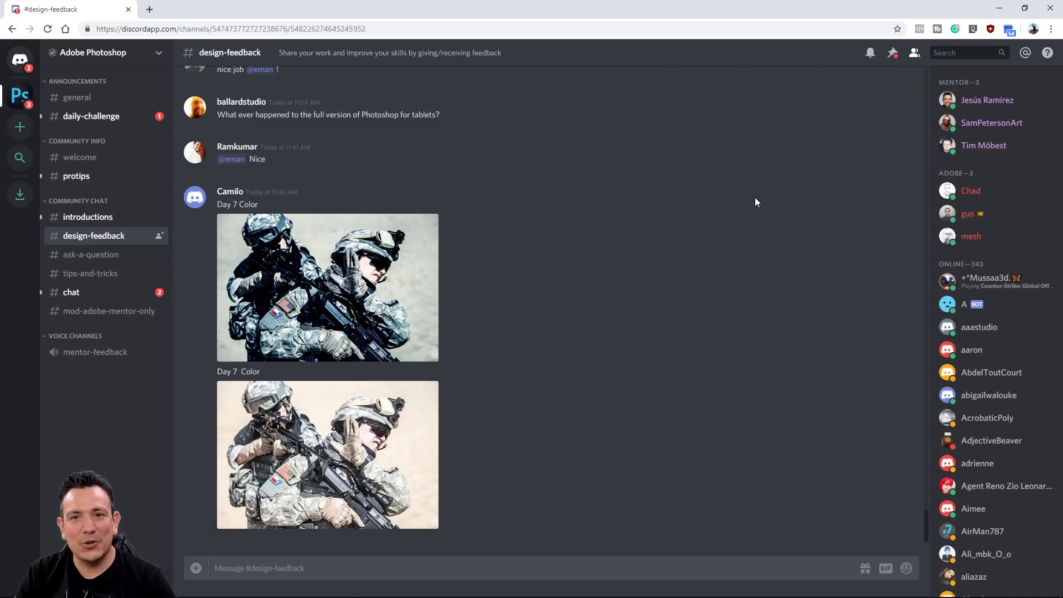
Open Behance in a new browser tab and look over the Adobe Live page's schedule and replays
click(152, 8)
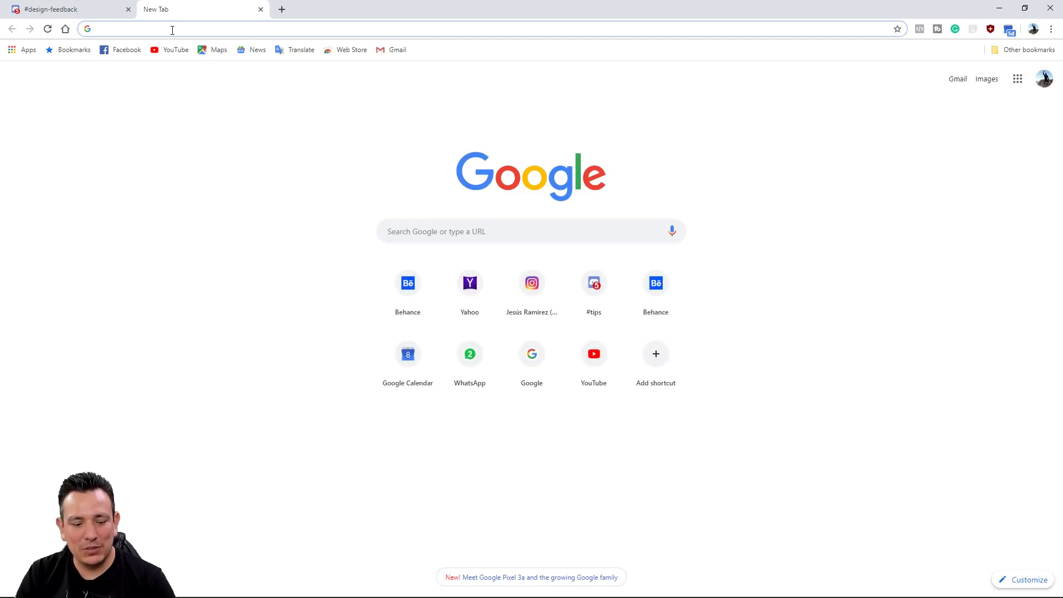
text(be)
key(Return)
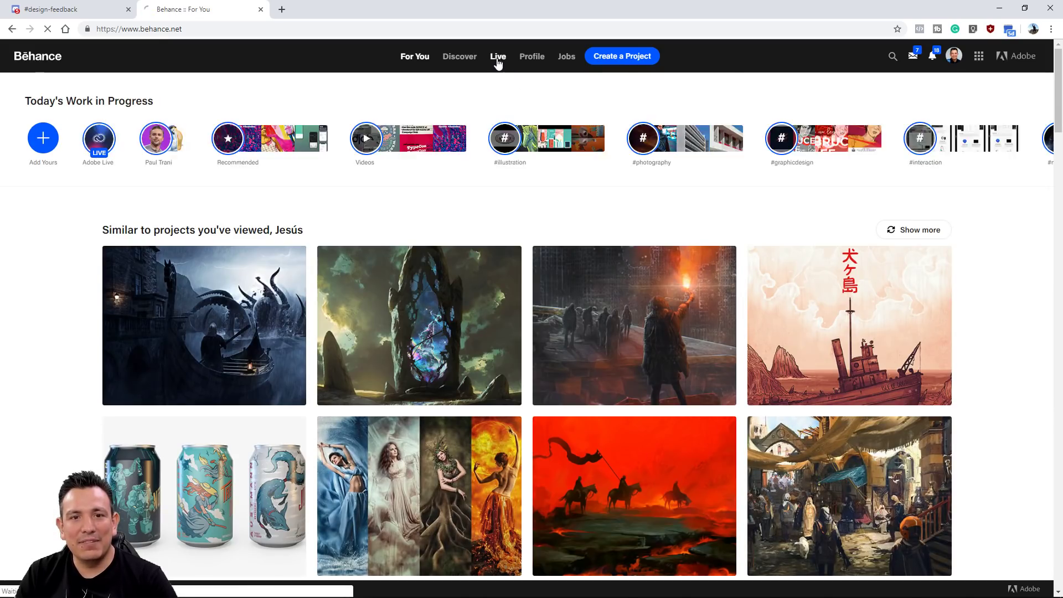
click(498, 61)
scroll(216, 348, down, 4)
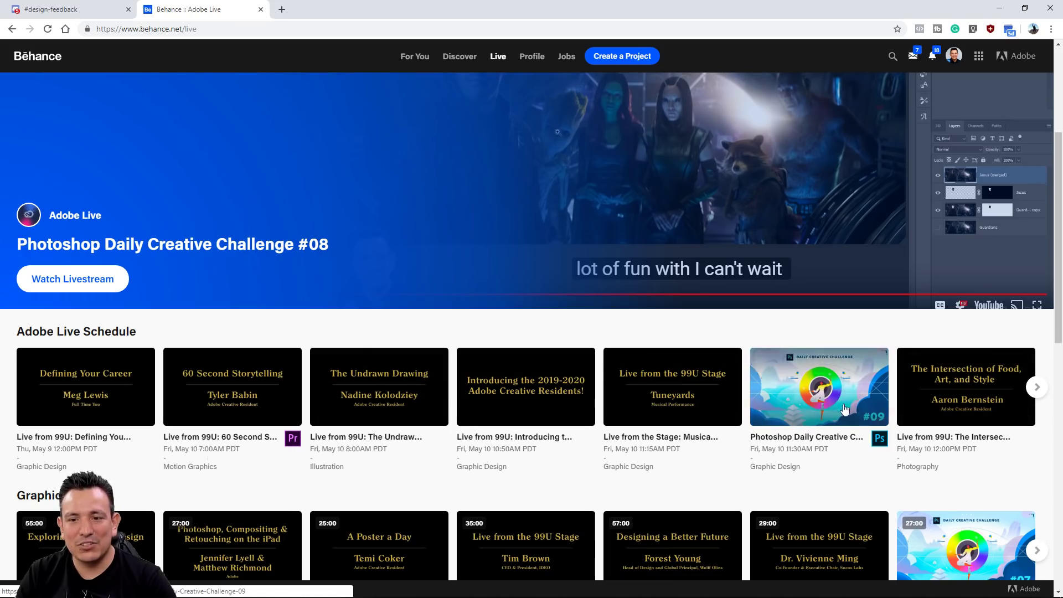
scroll(820, 431, down, 3)
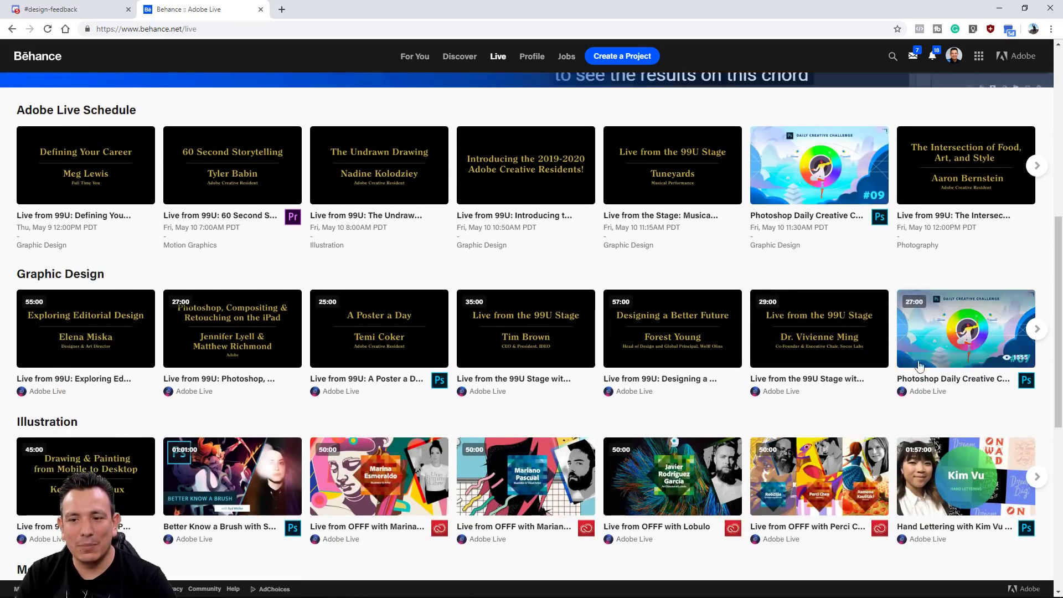
scroll(562, 340, up, 7)
scroll(620, 357, up, 1)
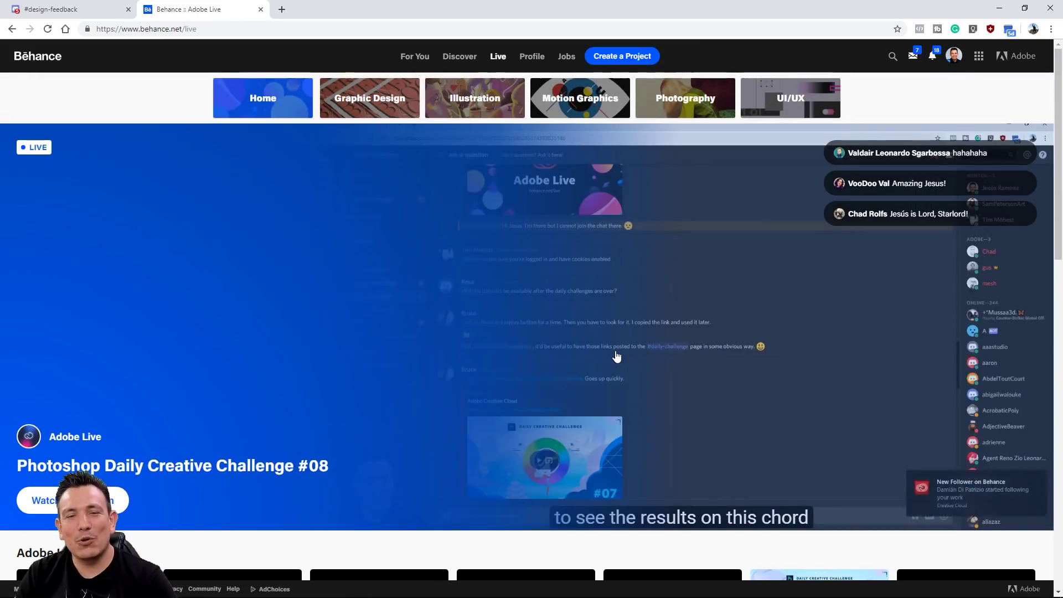
Go to behance.net/dailycreativechallenge and highlight the keyword PSdailychallenge in the participation instructions
double_click(190, 30)
text(dailycreat)
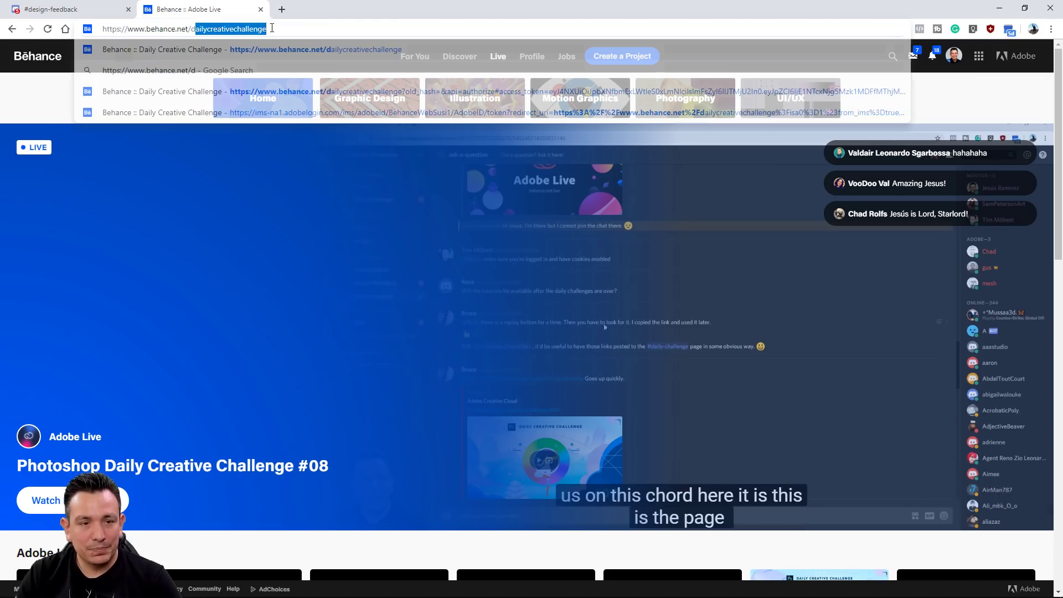
click(239, 48)
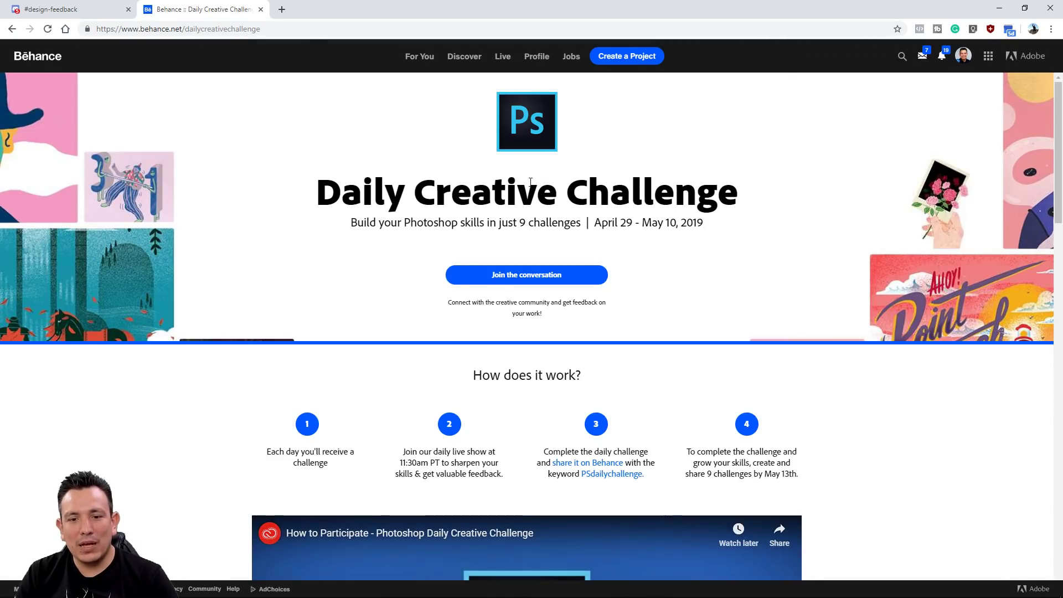
scroll(630, 335, down, 2)
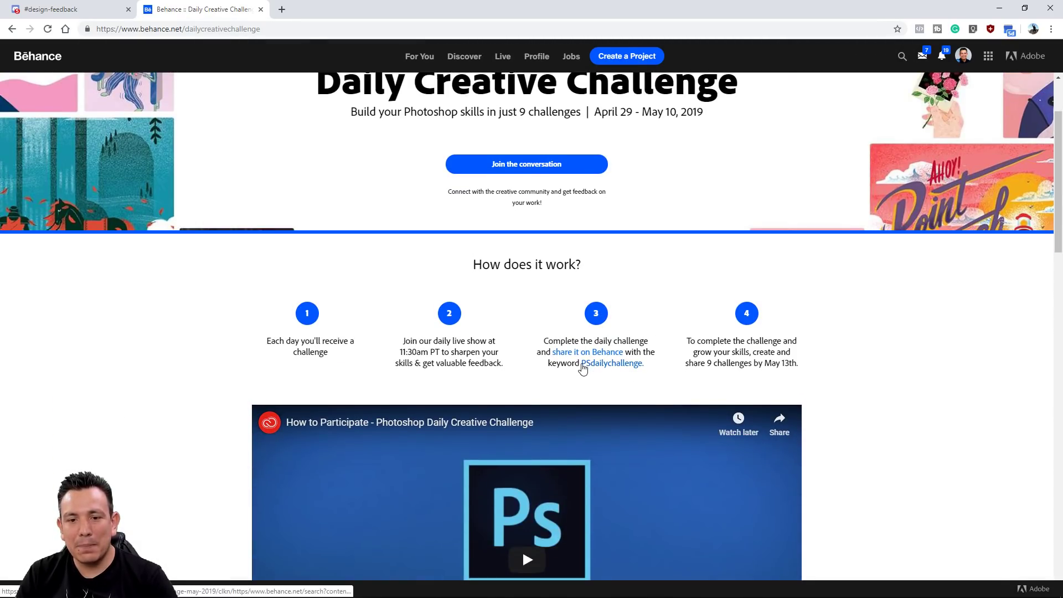
drag(581, 365, 638, 367)
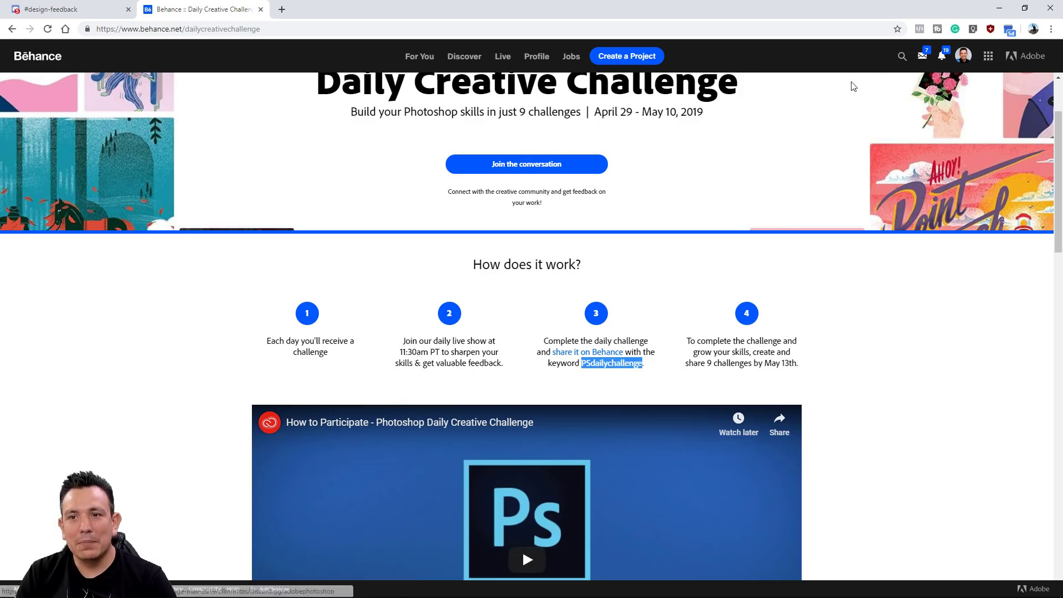
Search Behance for projects with the keyword PSdailychallenge
click(902, 56)
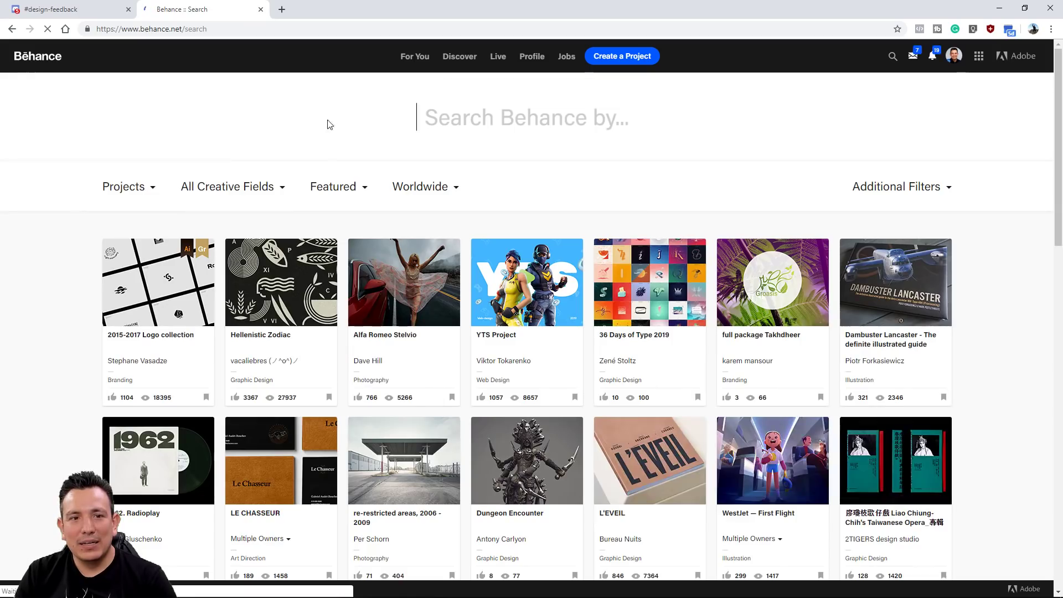
text(PSdailychallenge)
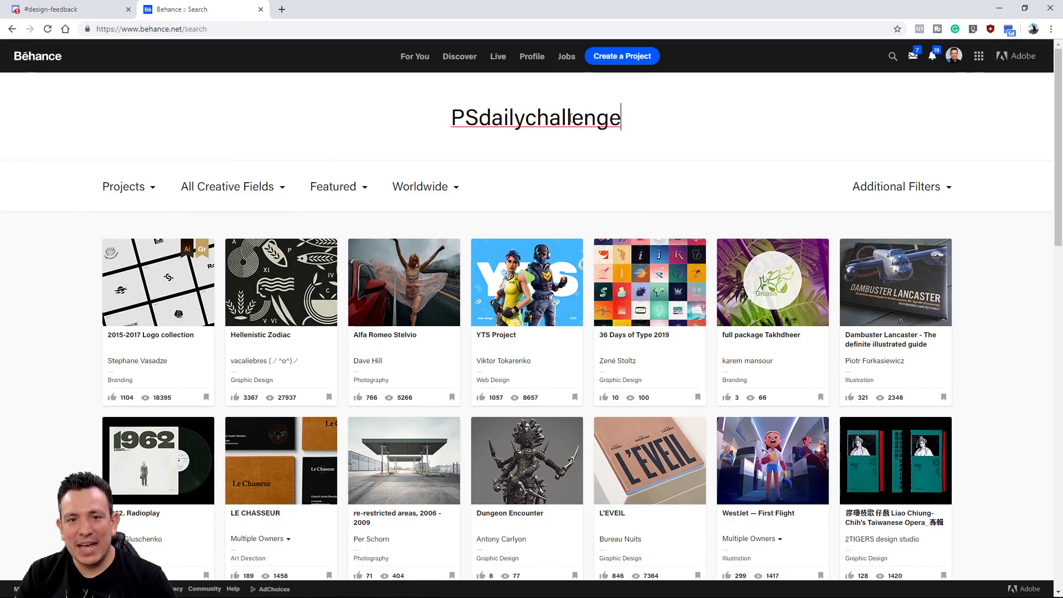
drag(462, 121, 622, 108)
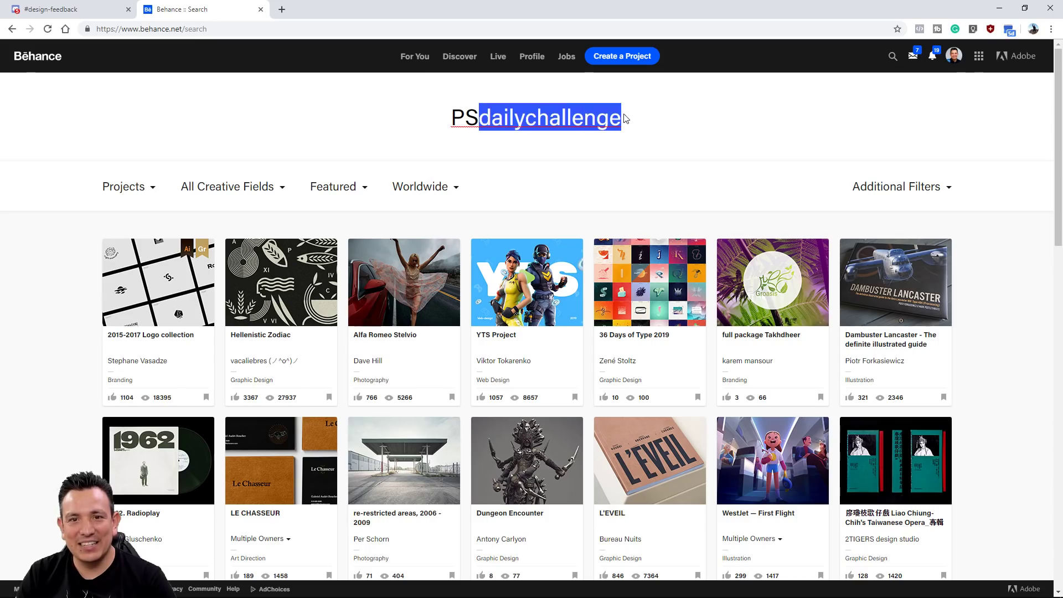
click(625, 119)
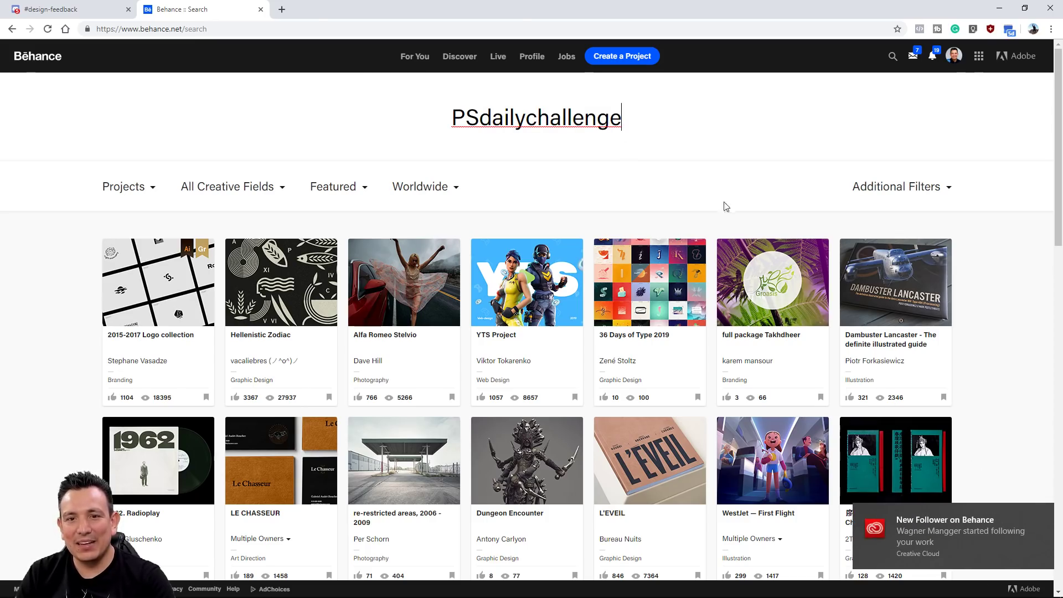
key(Return)
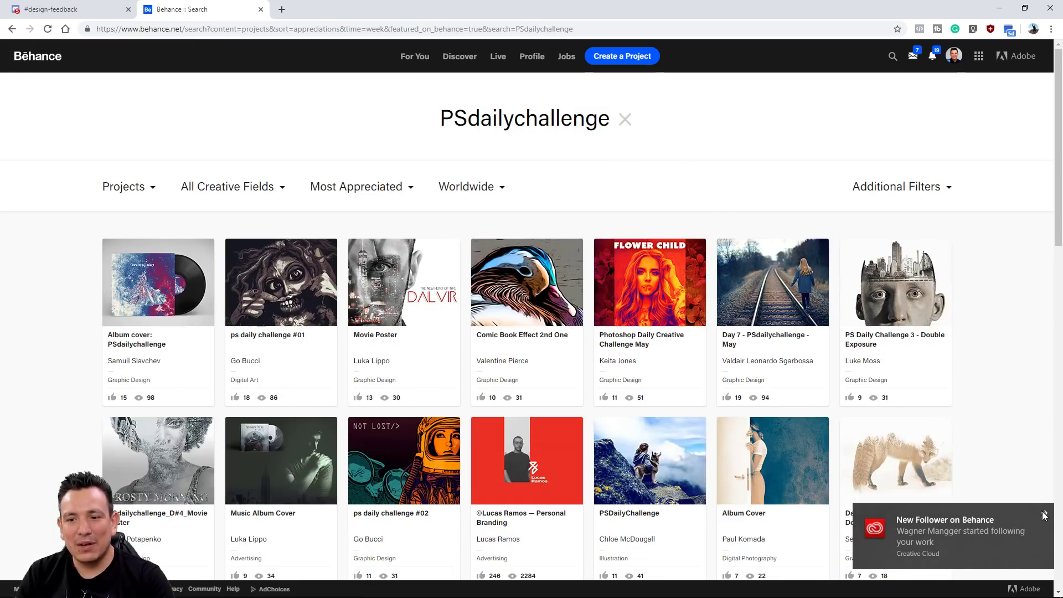
Dismiss the follower notification and browse the challenge projects submitted by participants
click(1044, 515)
scroll(97, 275, down, 1)
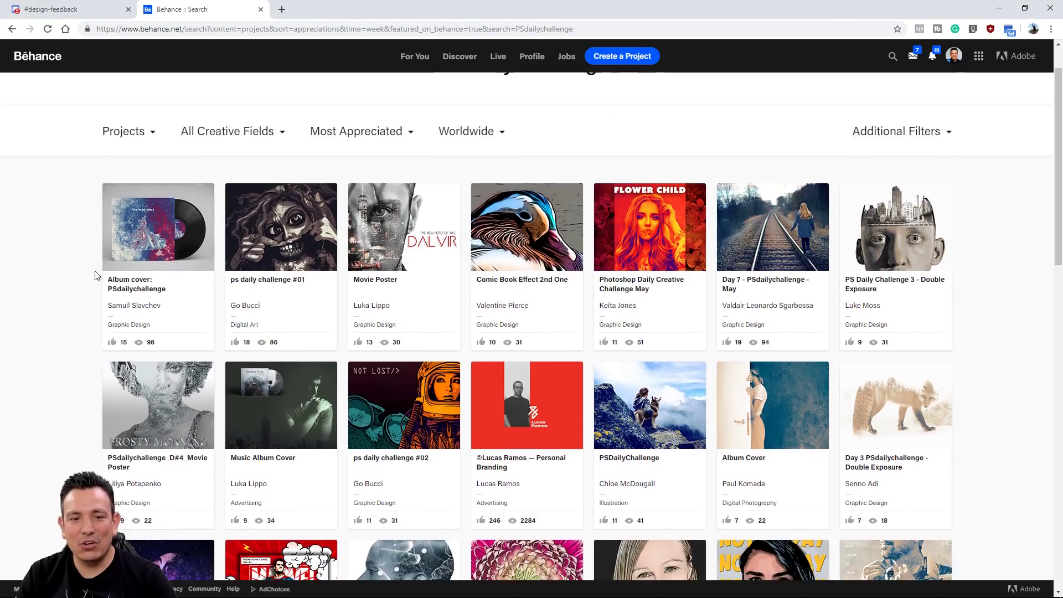
scroll(97, 275, down, 7)
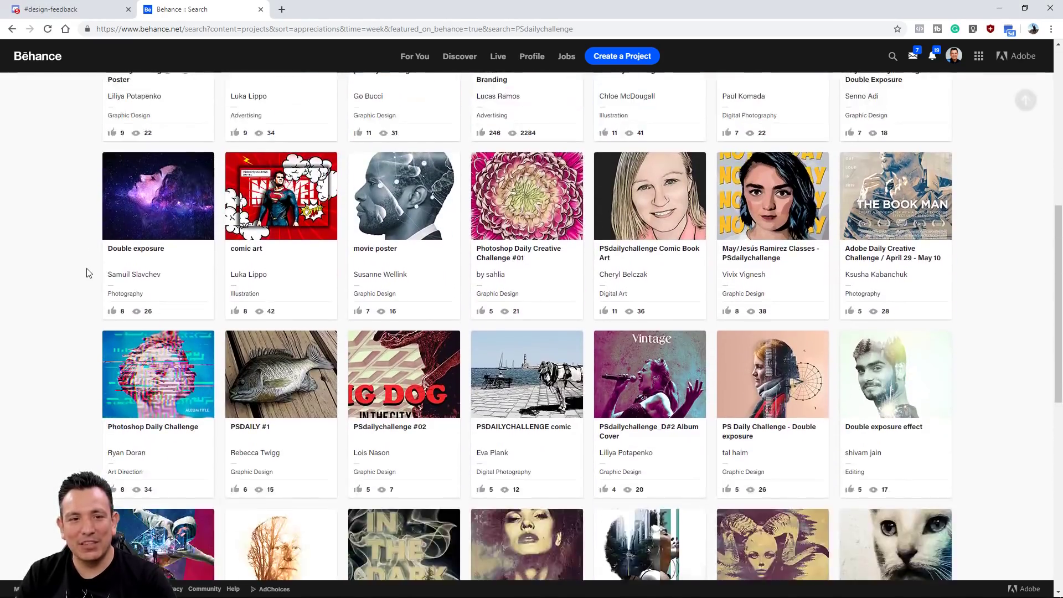
scroll(87, 272, down, 2)
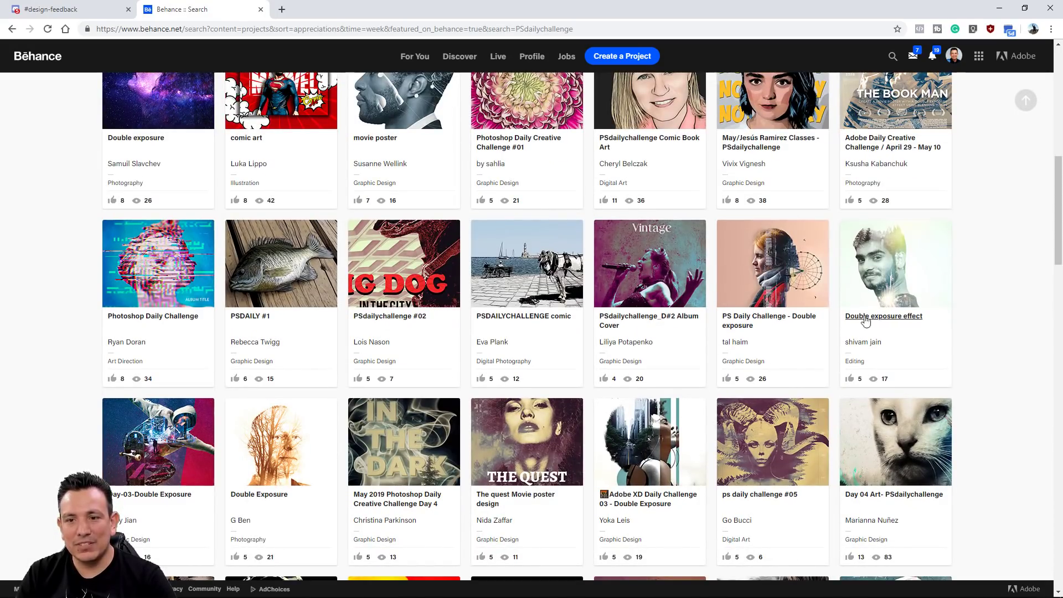
scroll(962, 328, down, 5)
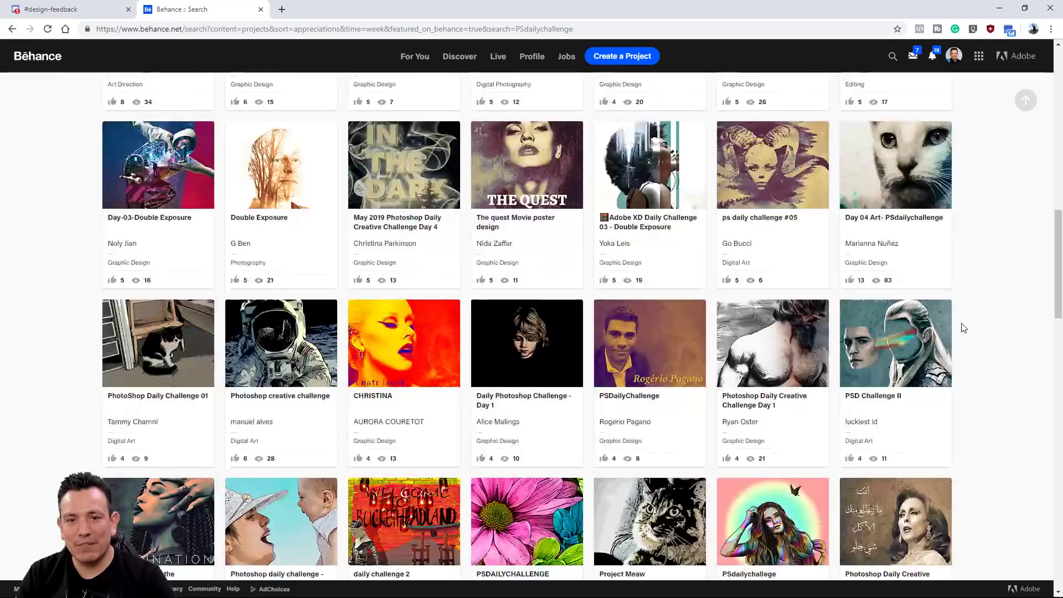
scroll(963, 326, down, 5)
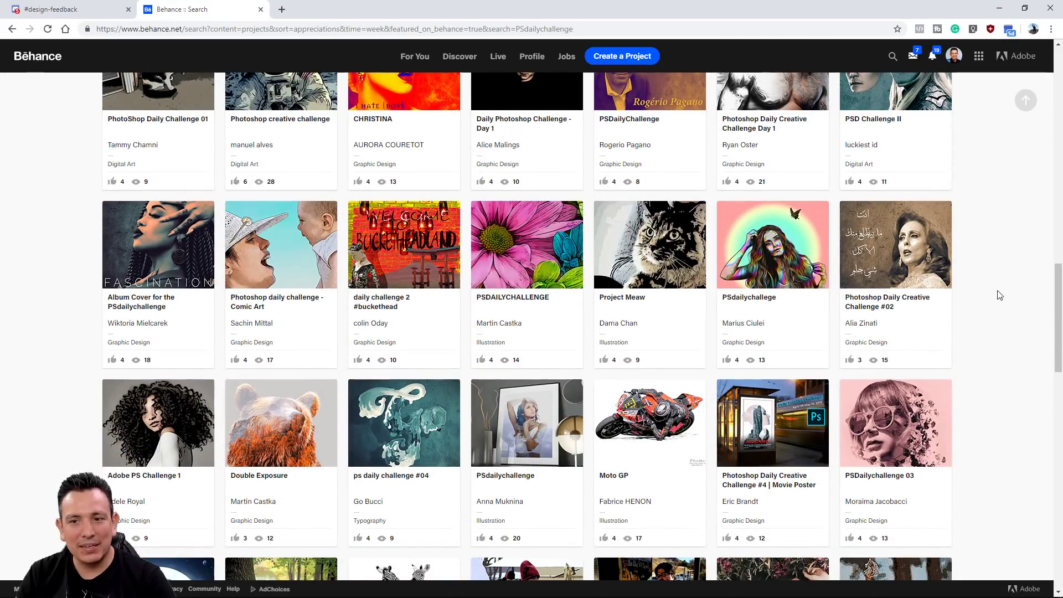
scroll(991, 296, down, 2)
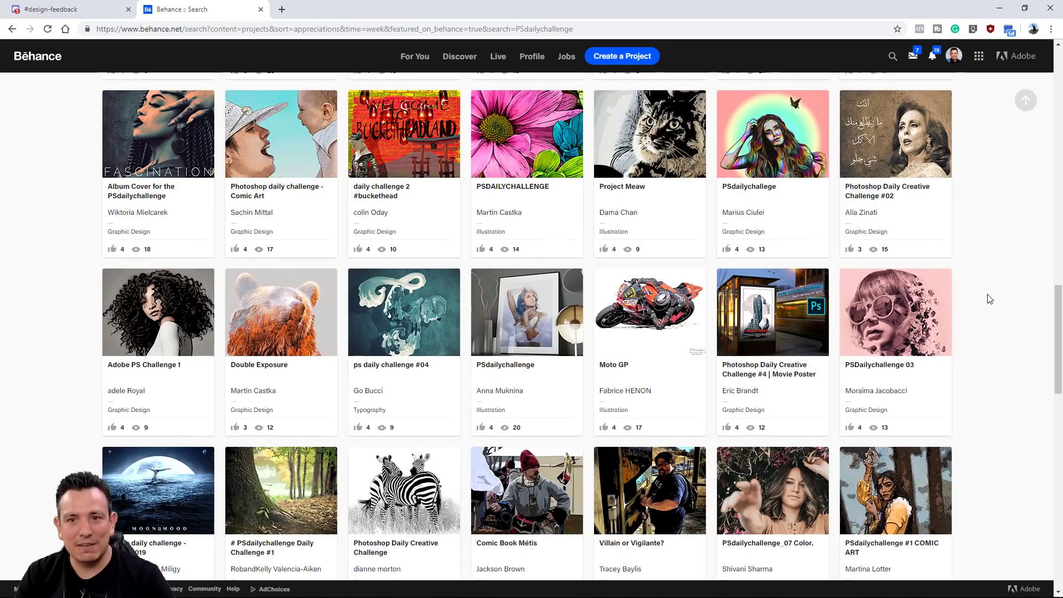
scroll(990, 299, up, 15)
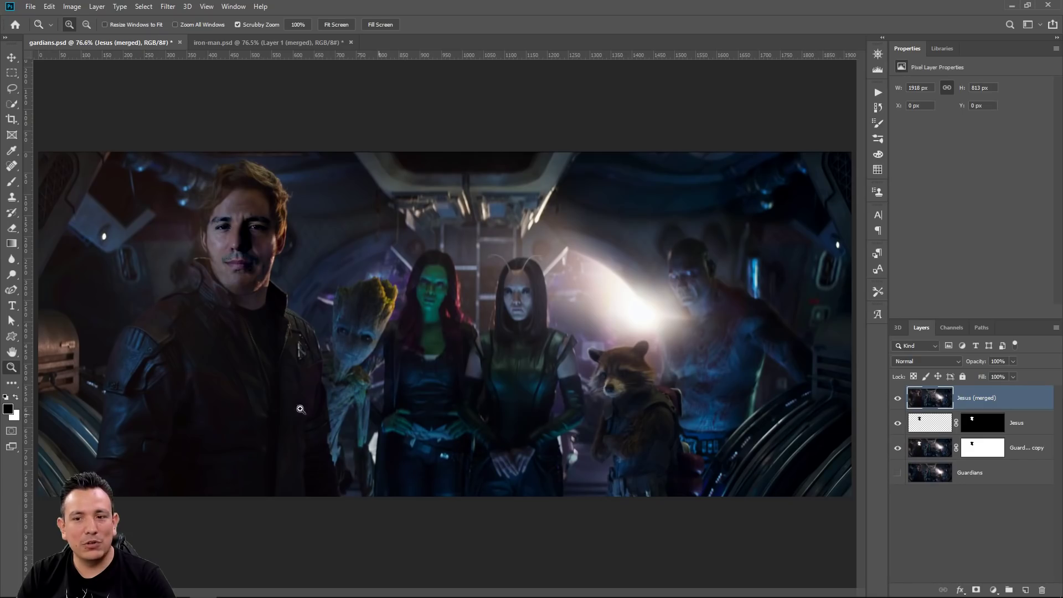
Export the Guardians composite as a JPG at 100% quality, saved to the Desktop as gardians.jpg
click(31, 7)
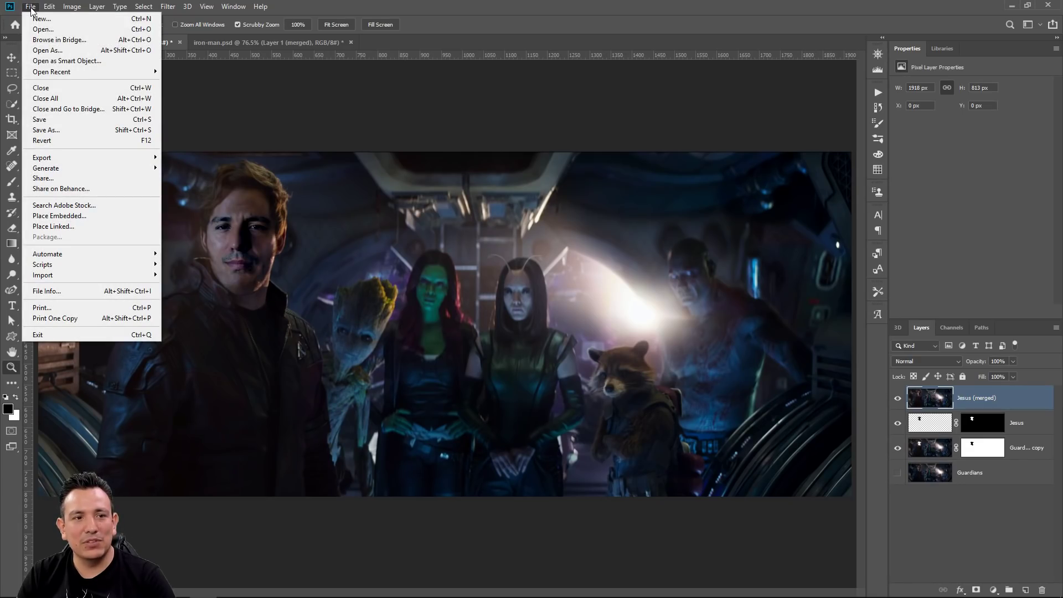
mouse_move(69, 161)
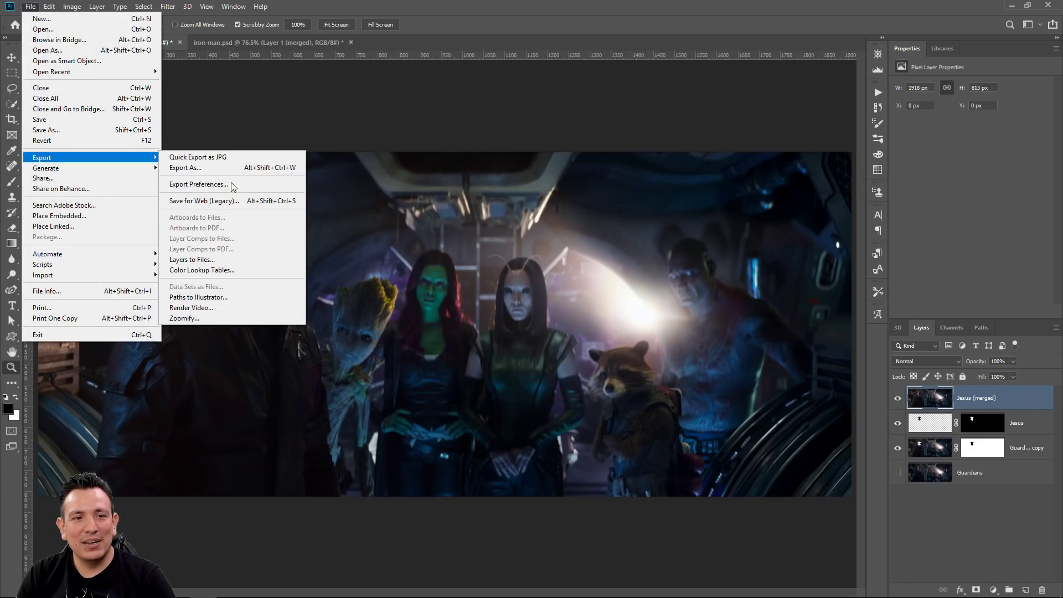
click(222, 168)
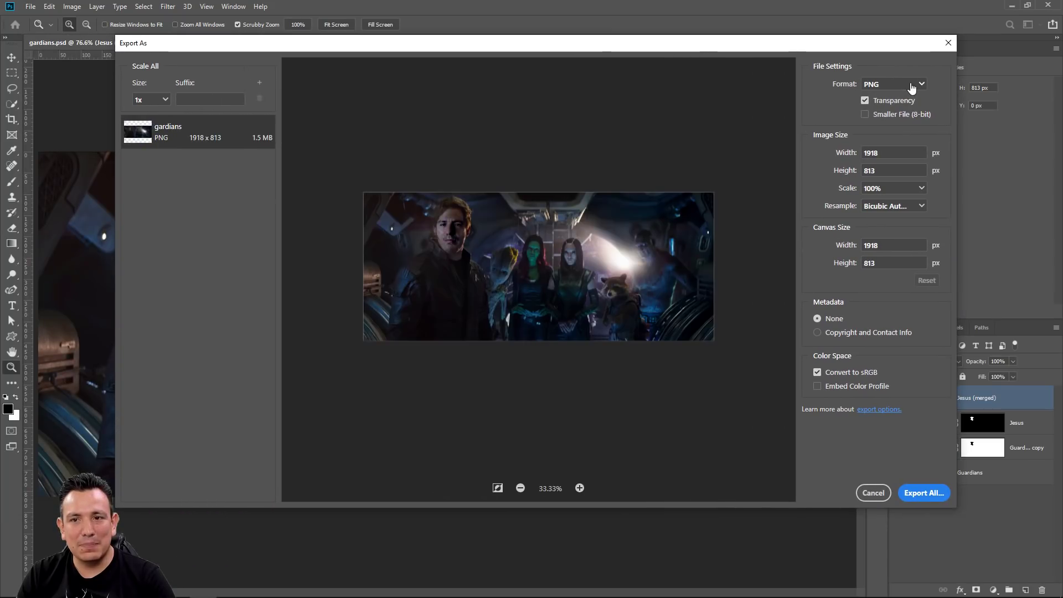
click(911, 87)
click(881, 111)
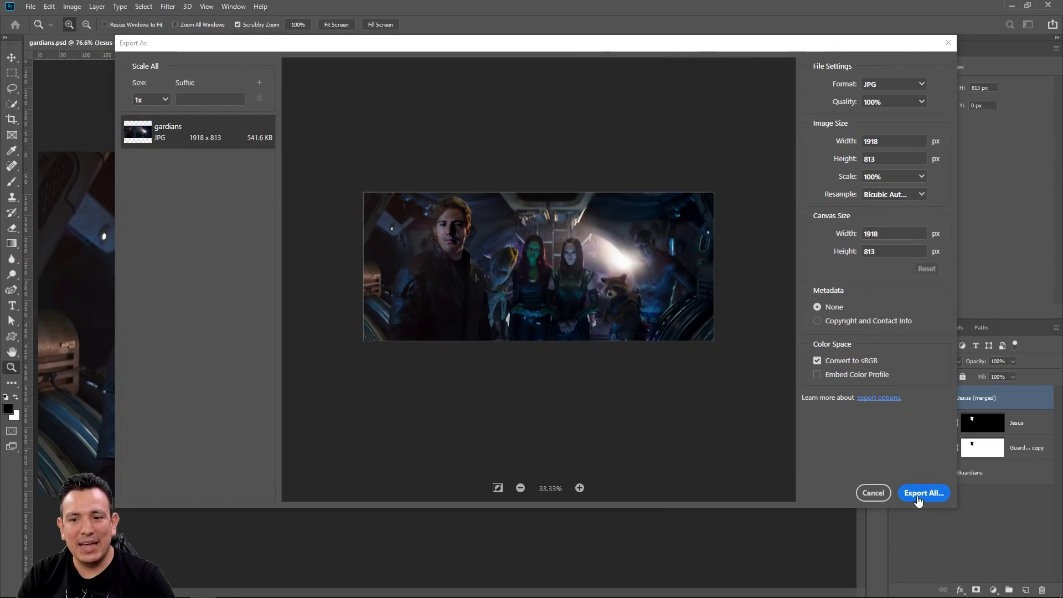
click(922, 493)
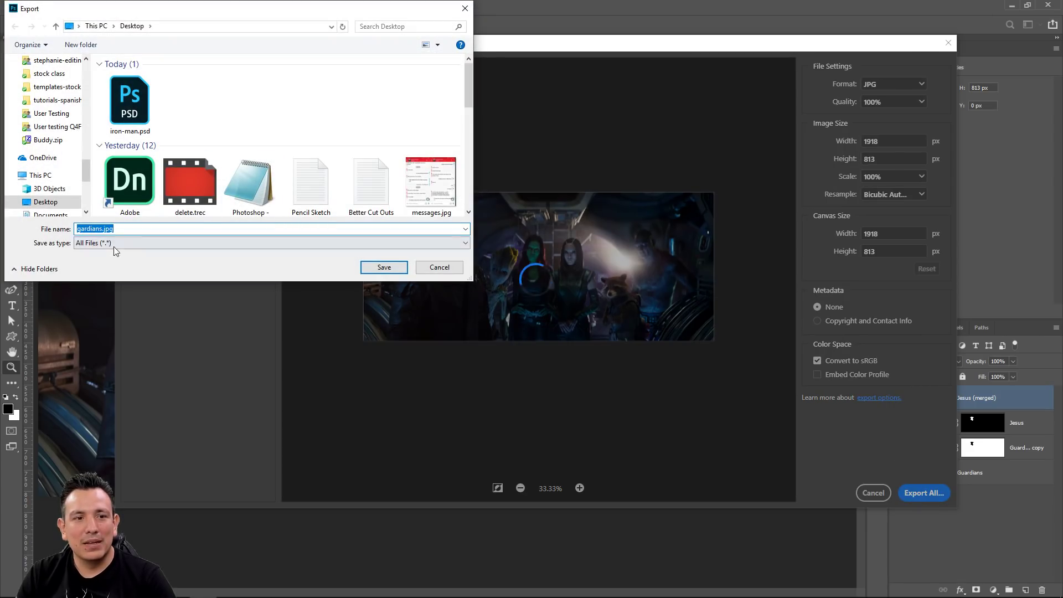
click(384, 267)
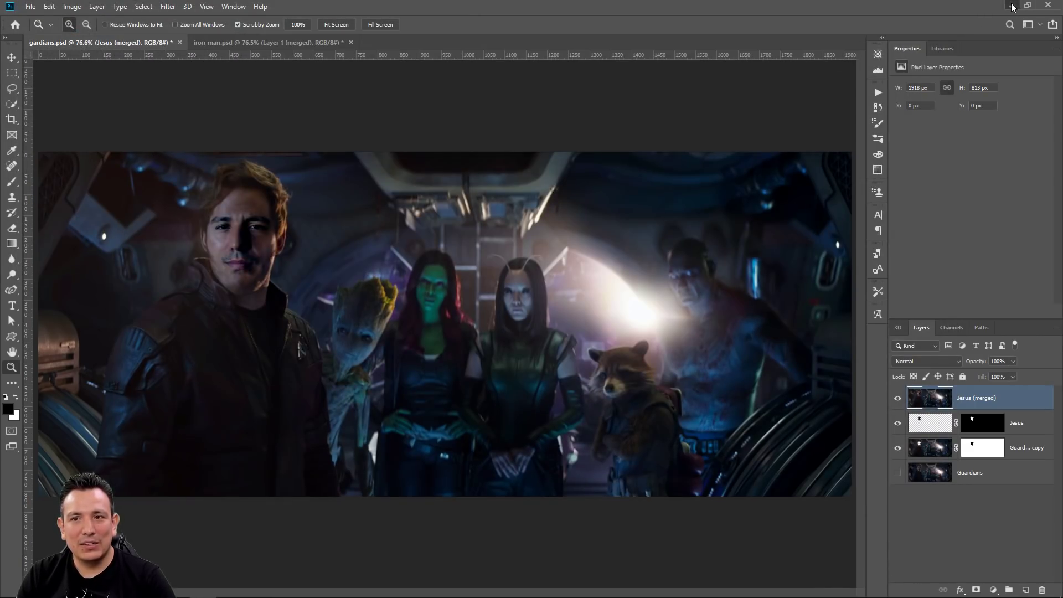
Switch to the Behance project editor in the browser and upload the exported Guardians JPG from the Desktop
click(1013, 6)
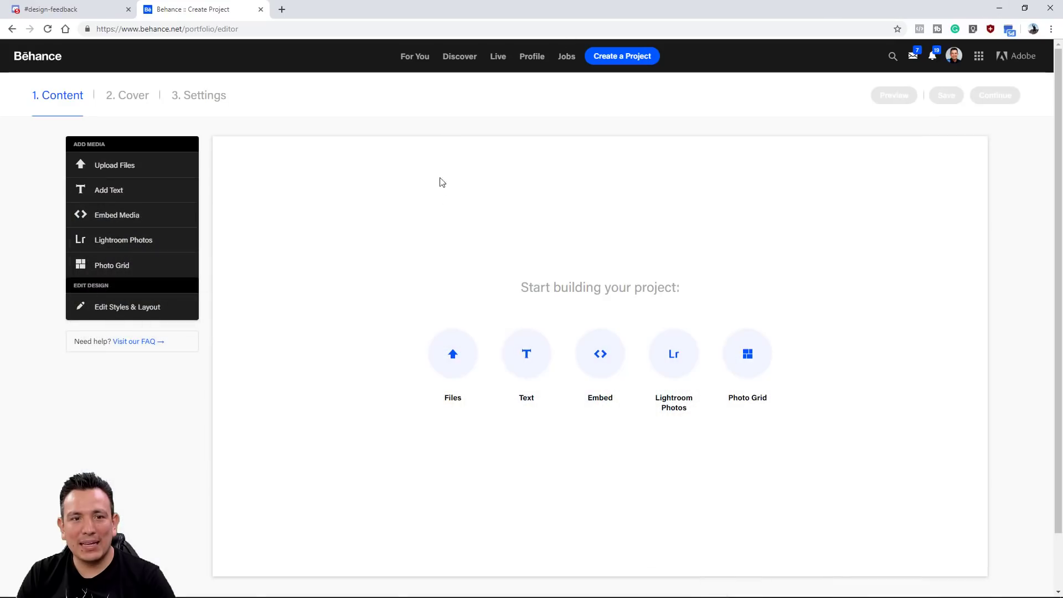
click(112, 166)
click(43, 135)
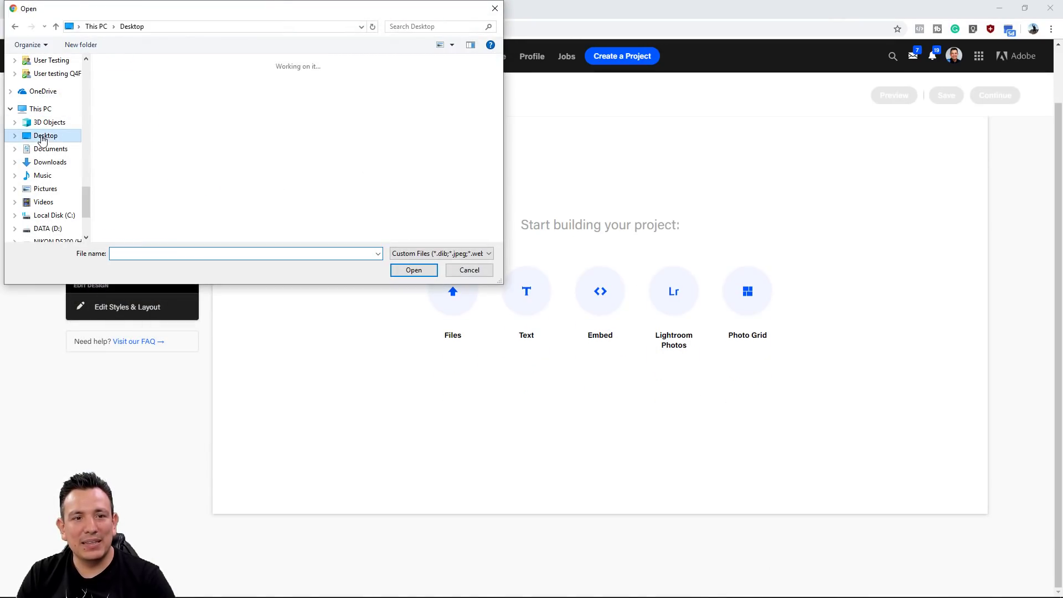
click(130, 114)
click(423, 271)
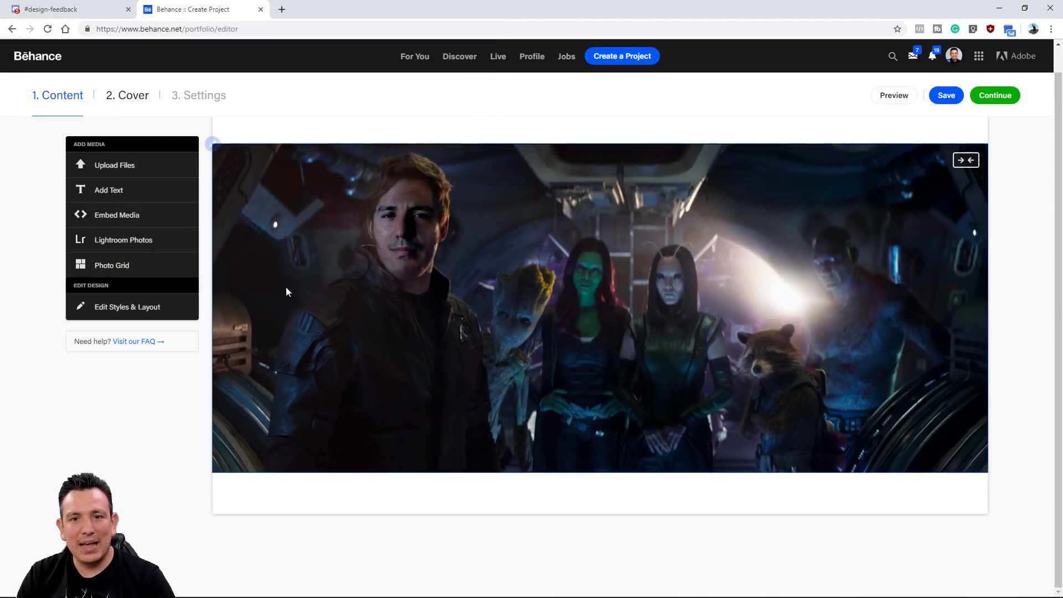
Continue to the project cover settings and title the project "Face Swap"
click(994, 95)
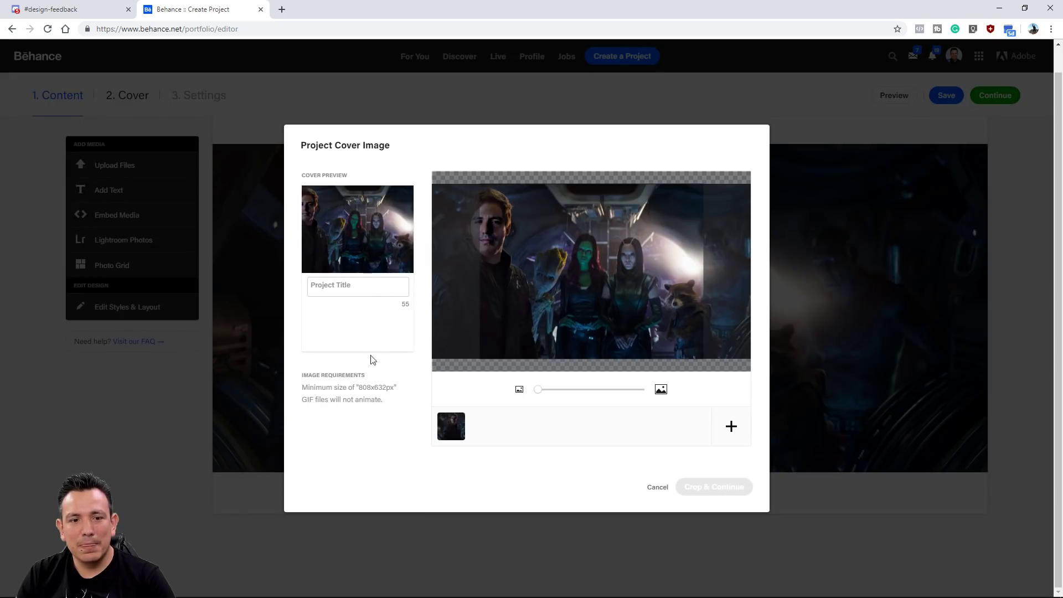
click(348, 286)
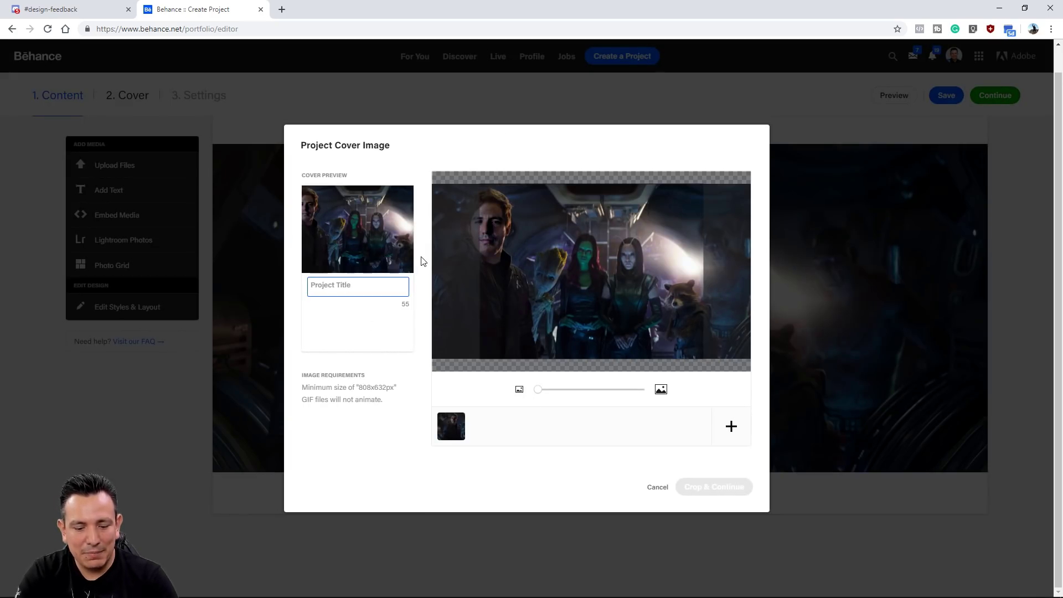
text(FAce Sw)
key(BackSpace)
key(BackSpace)
key(BackSpace)
key(BackSpace)
key(BackSpace)
key(BackSpace)
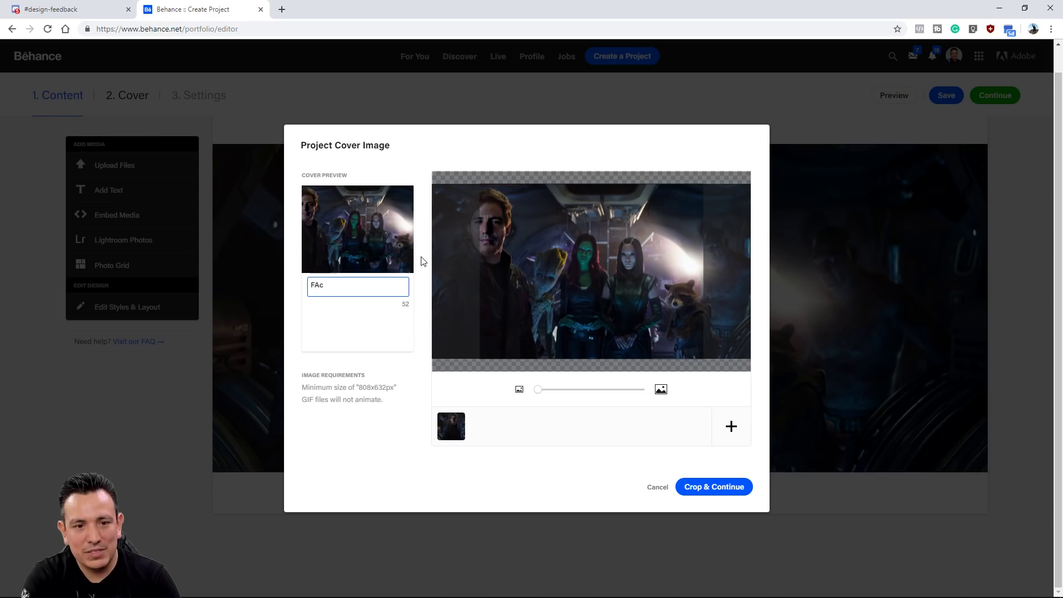
text(ace Swap)
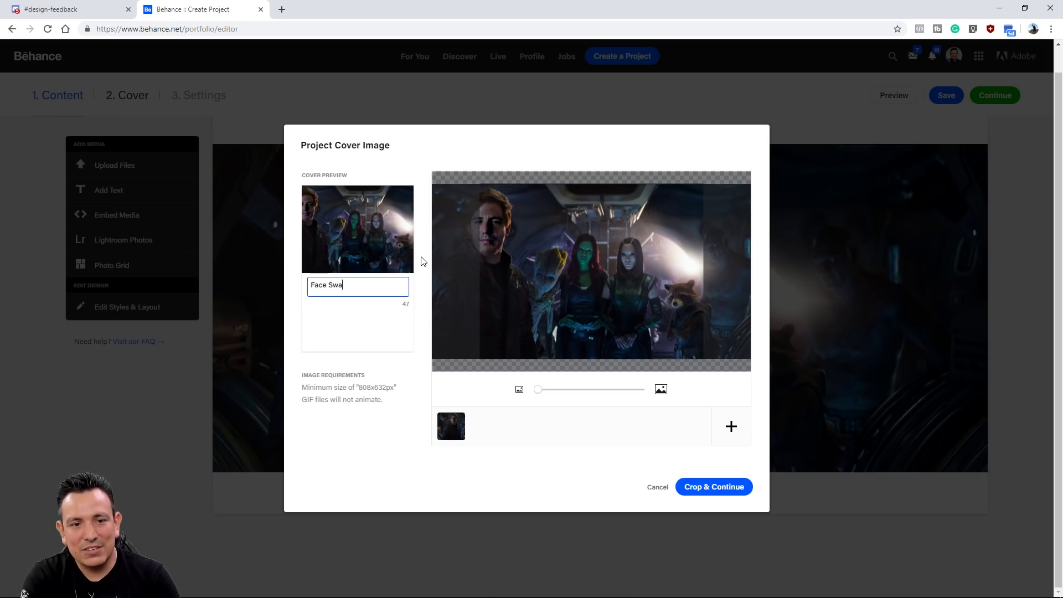
click(709, 488)
Reposition and enlarge the cover image within its crop frame to favour Star-Lord, and accept the crop
mouse_move(647, 308)
mouse_down()
mouse_move(635, 308)
mouse_move(690, 325)
mouse_up()
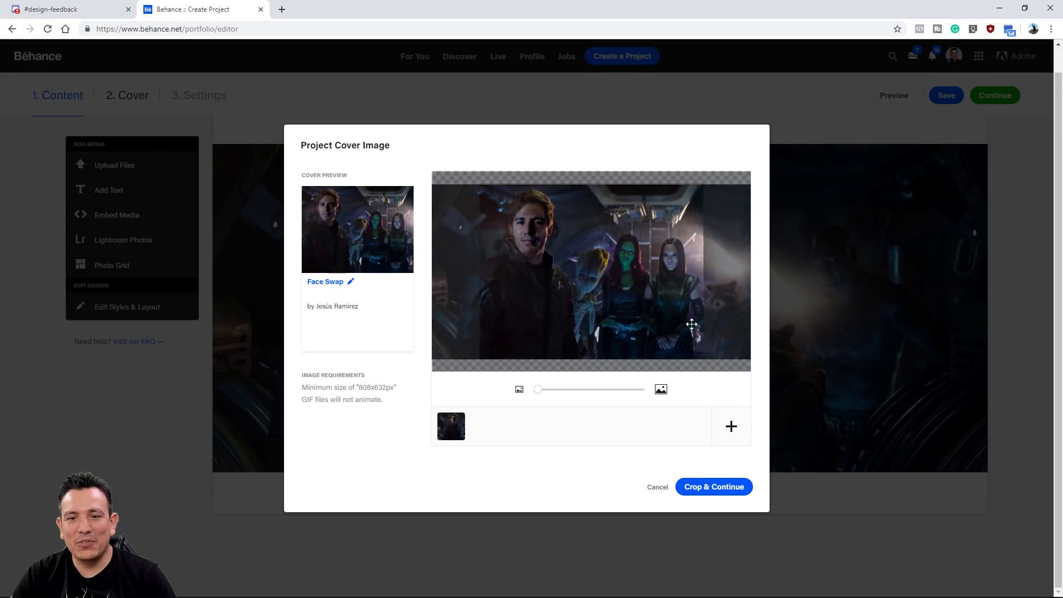
drag(541, 392, 578, 403)
drag(559, 310, 611, 304)
click(714, 487)
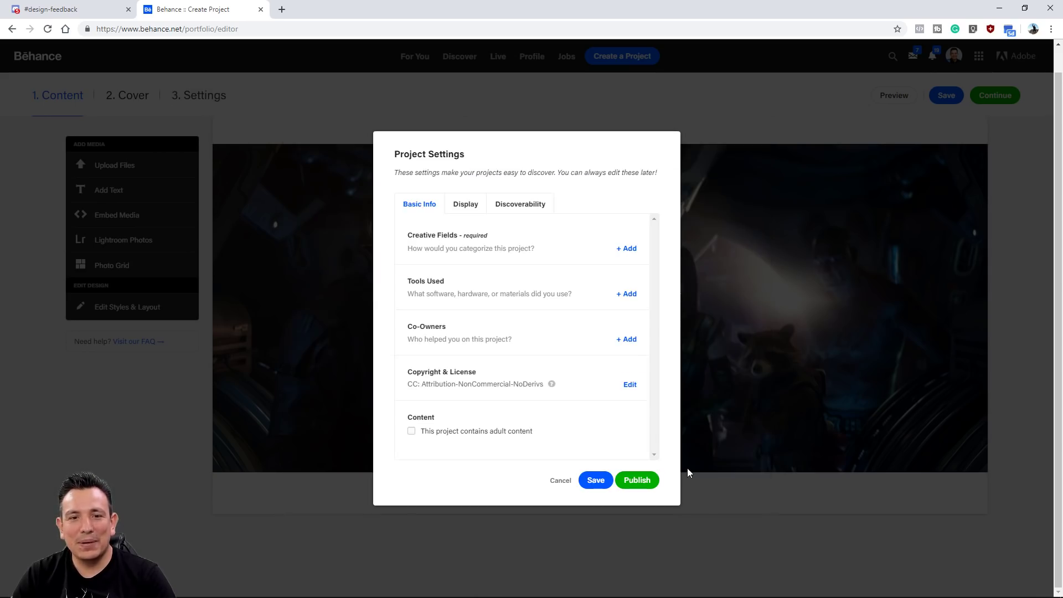
Go to the keywords entry in the project's discoverability settings, and look up the challenge keyword at behance.net/dailycreativechallenge in a new tab
click(513, 208)
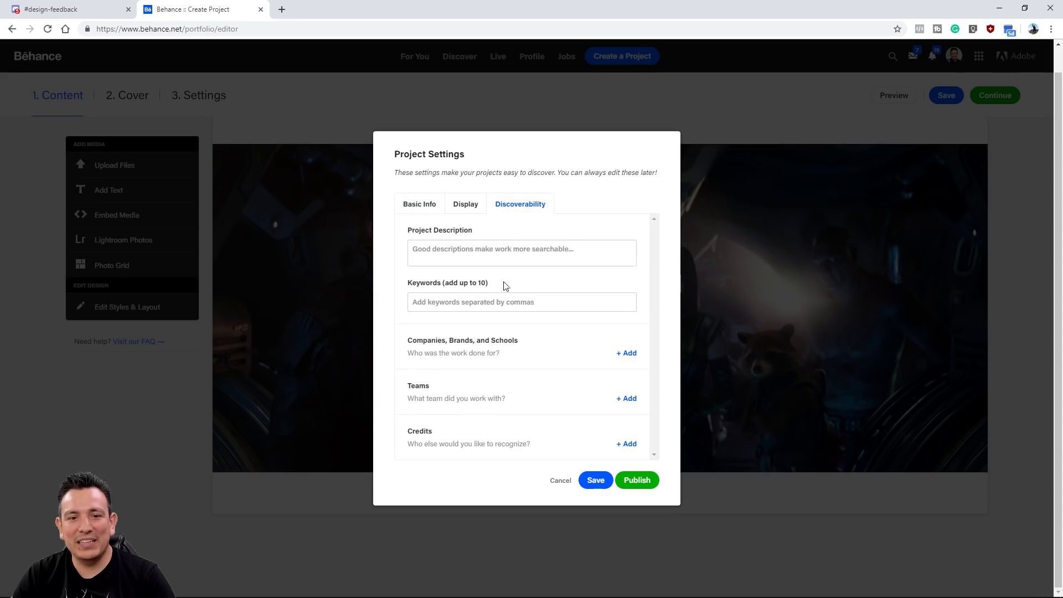
click(469, 302)
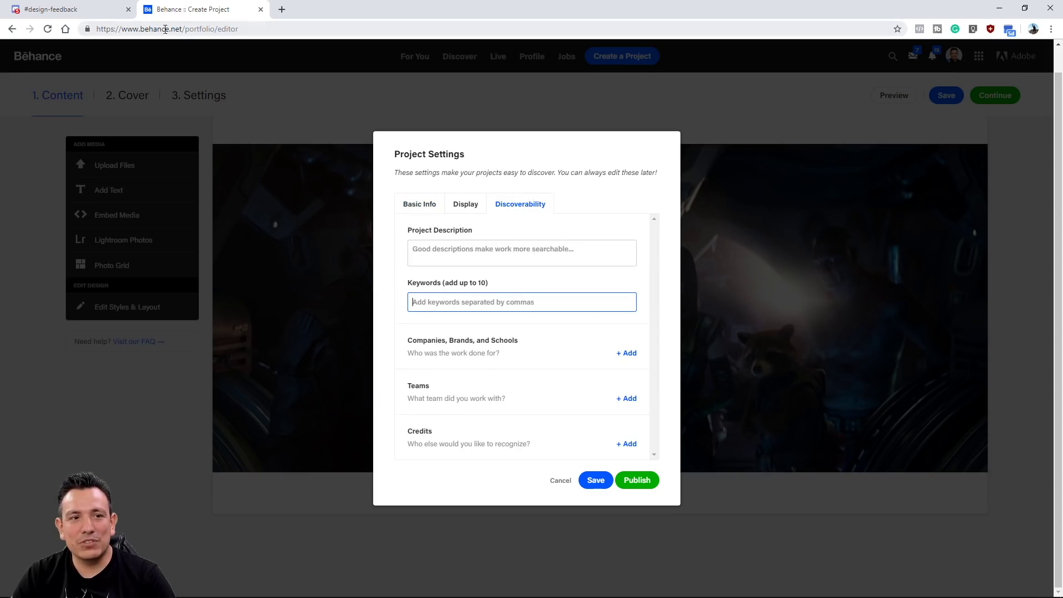
click(282, 10)
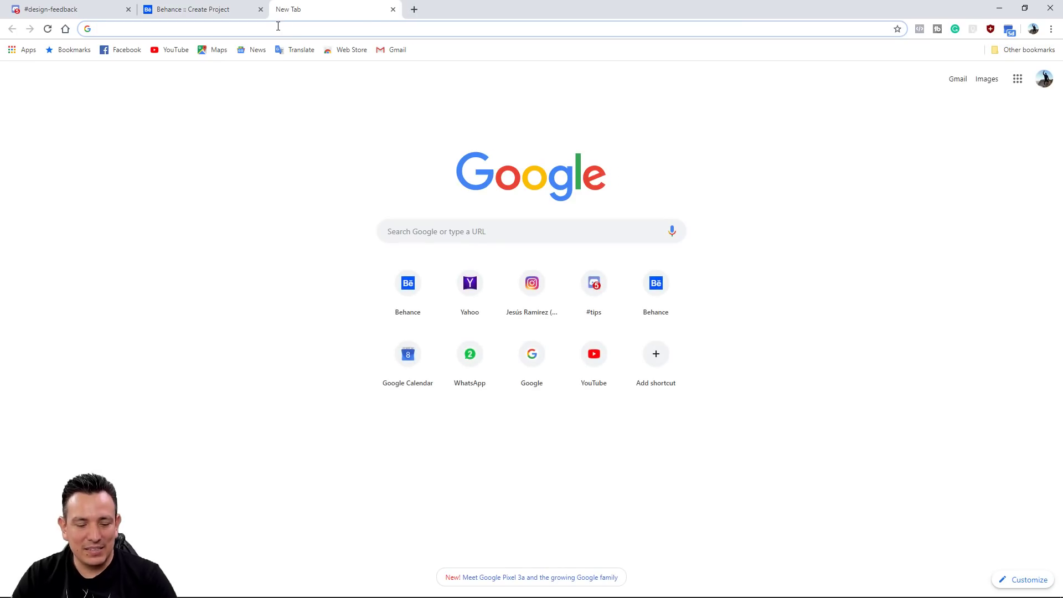
text(b)
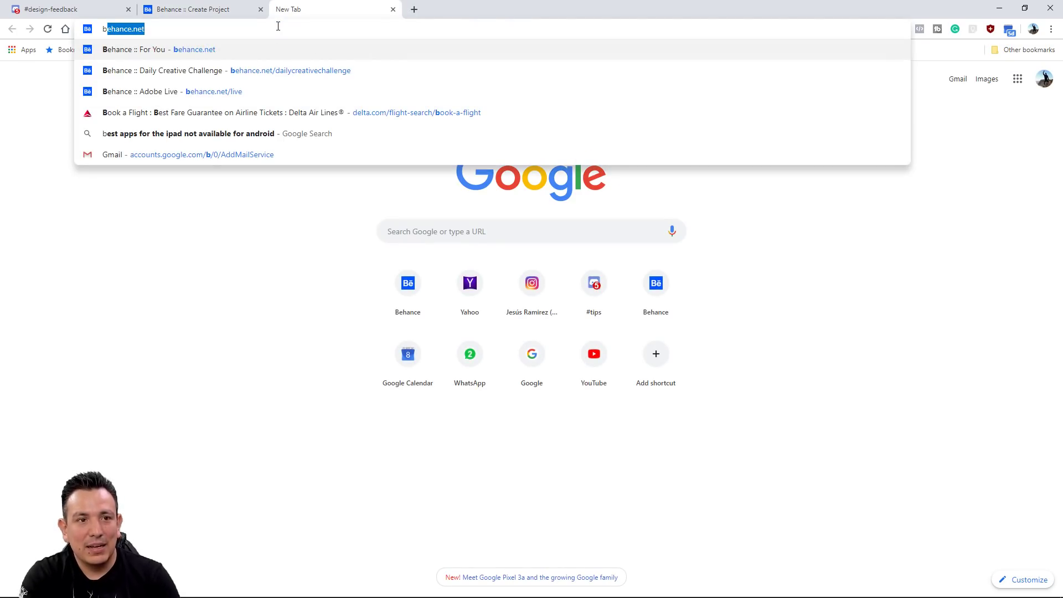
key(Down)
key(Return)
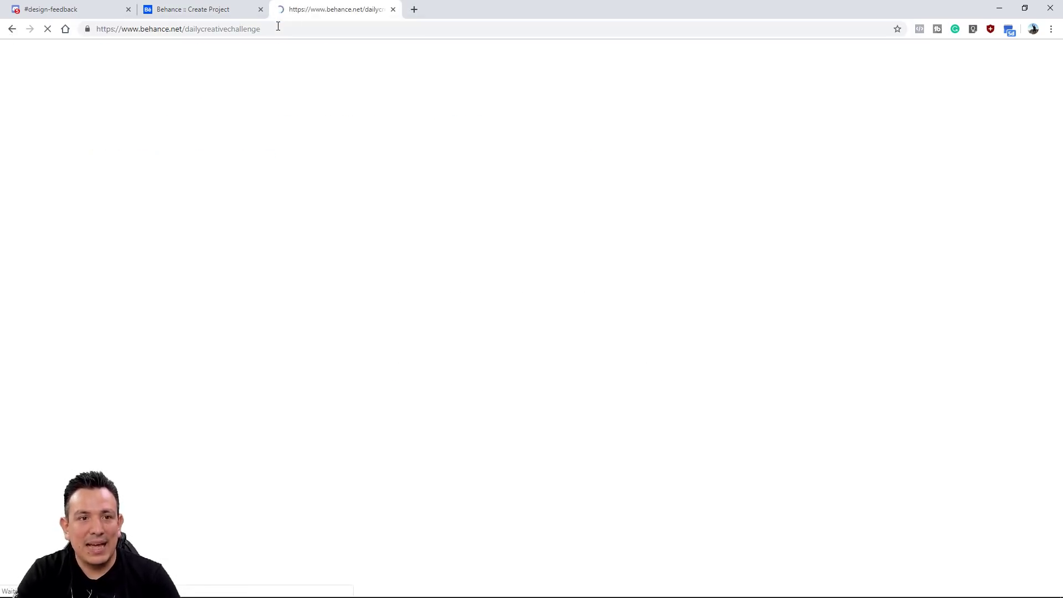
drag(277, 27, 185, 33)
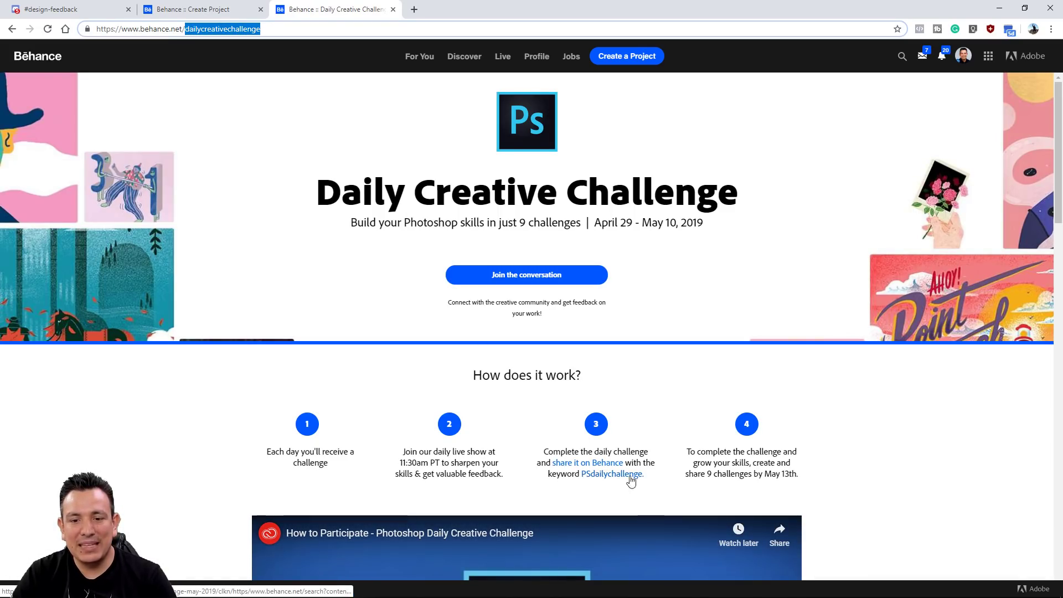
drag(642, 480, 551, 420)
Return to the Behance project settings and add the keyword PSdailychallenge
click(76, 17)
click(154, 15)
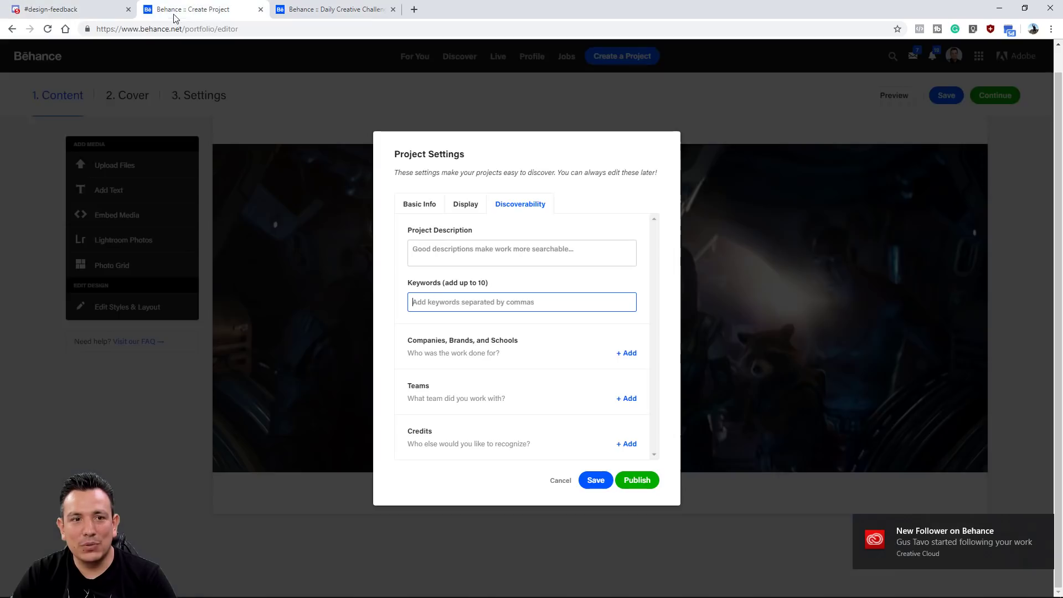
text(PSdailychallenge)
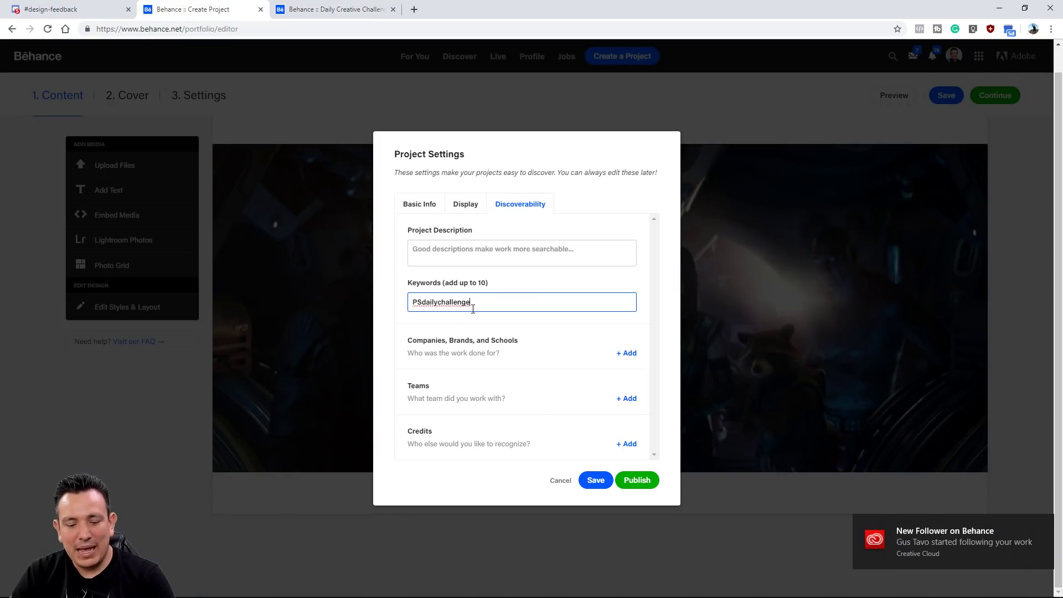
key(Return)
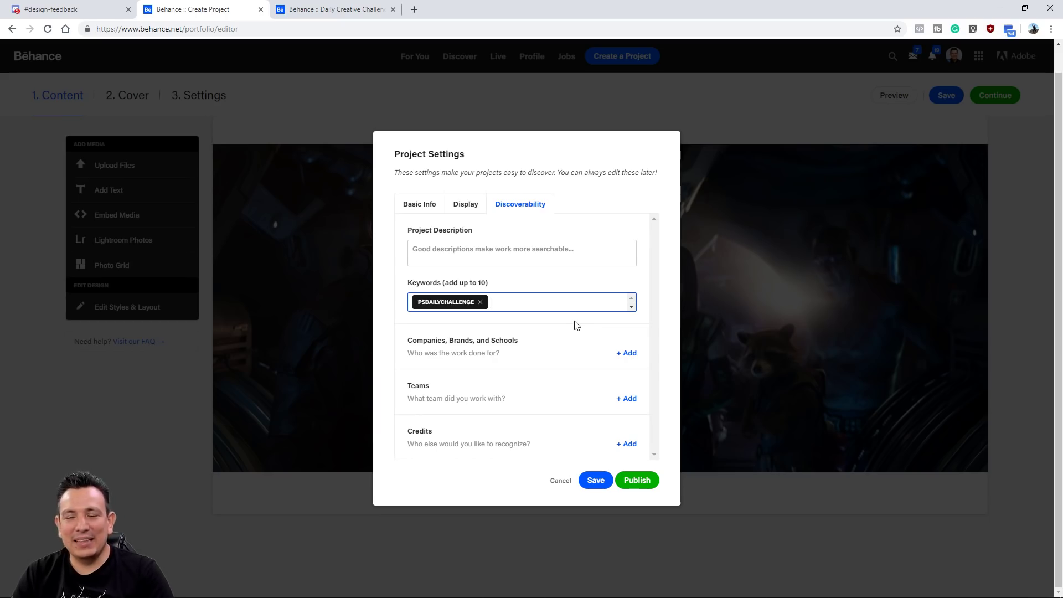
Switch back to Photoshop and dismiss the new follower notification
text(d)
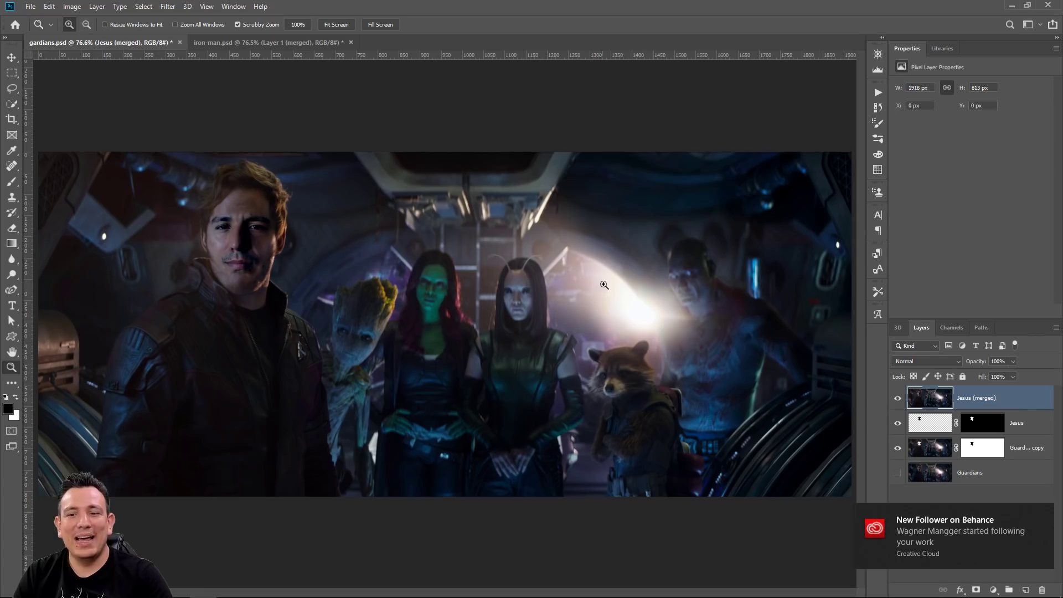
click(1042, 511)
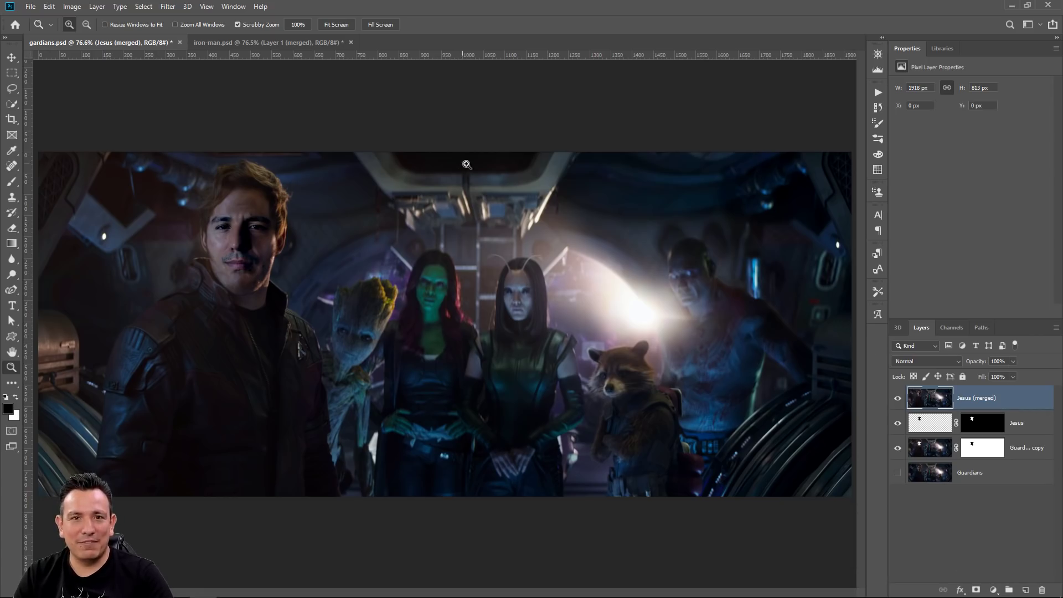